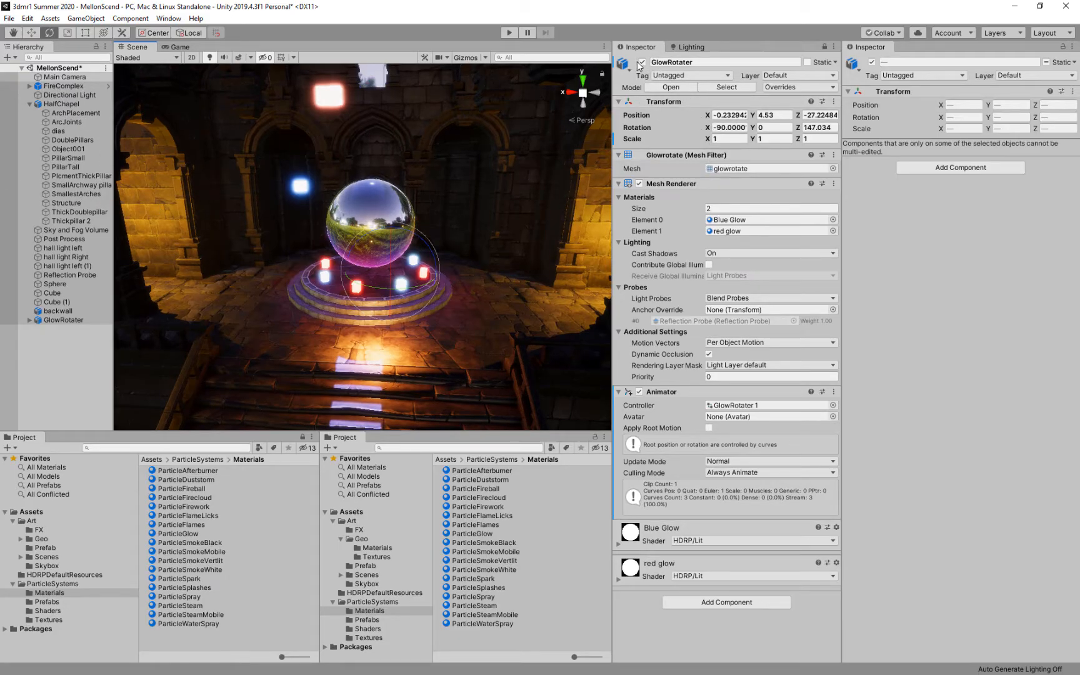
Deactivate all the selected scene objects, close the extra locked Inspector, and clear the selection
left_click(872, 62)
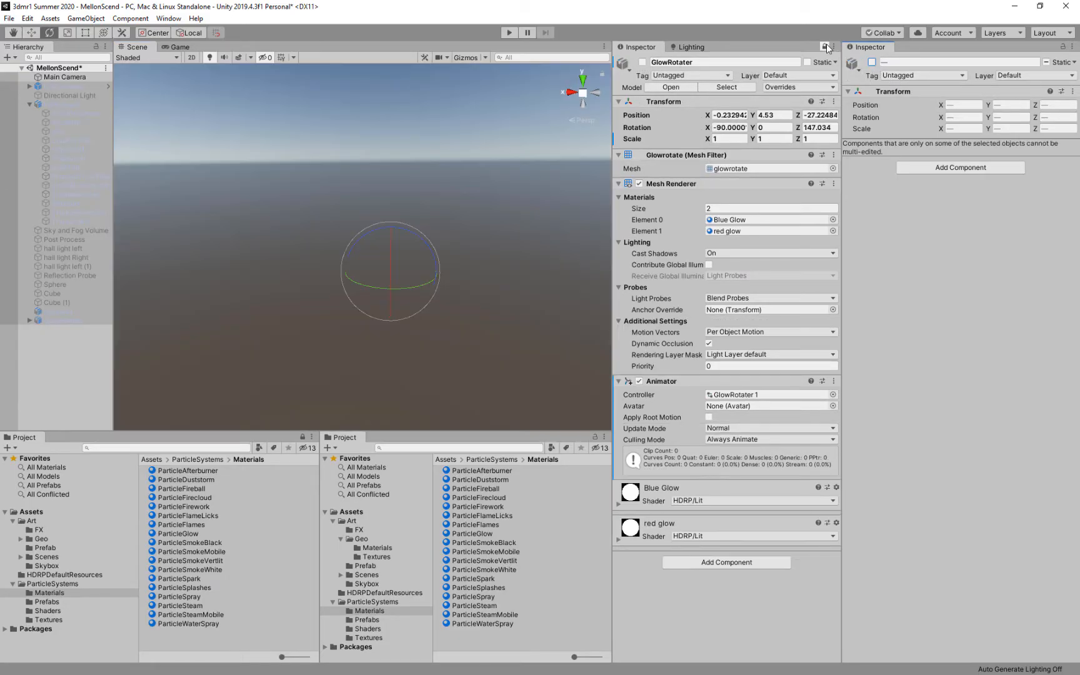
left_click(825, 46)
right_click(657, 45)
left_click(680, 138)
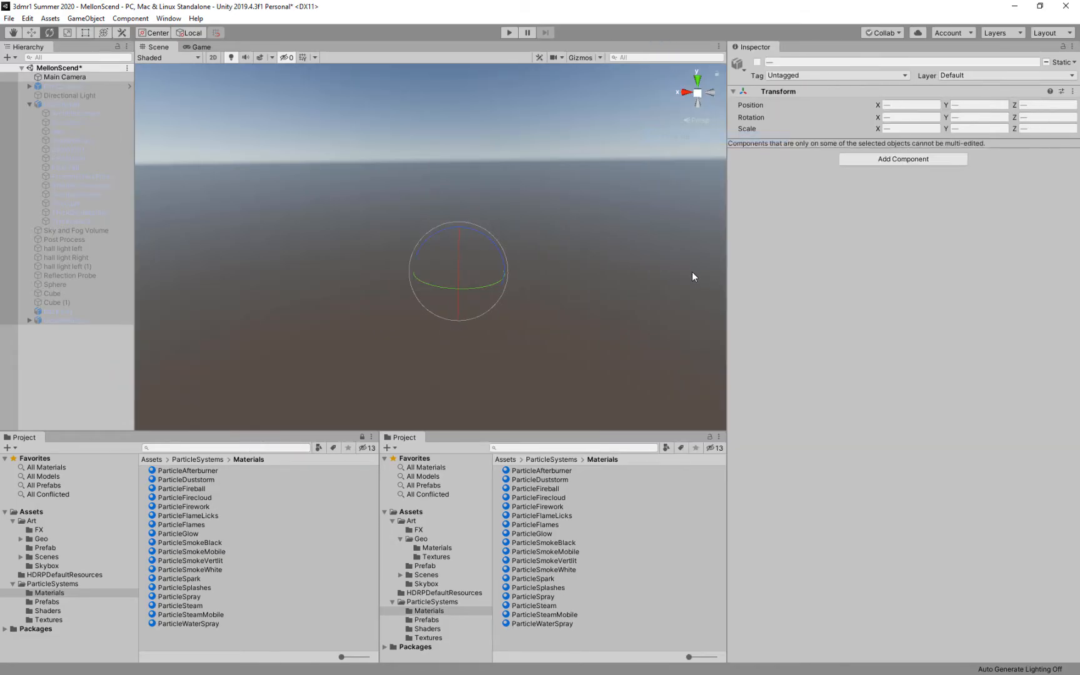
left_click(105, 337)
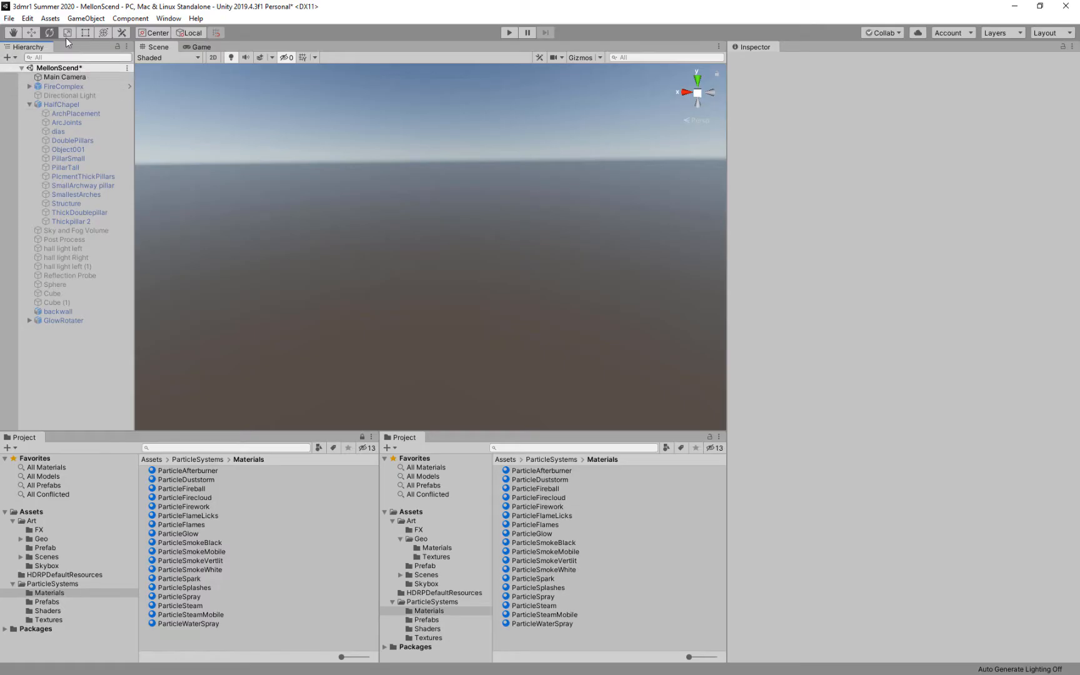
Select the ParticleSystems folder in the project assets and collapse its subfolders
left_click(9, 19)
left_click(211, 499)
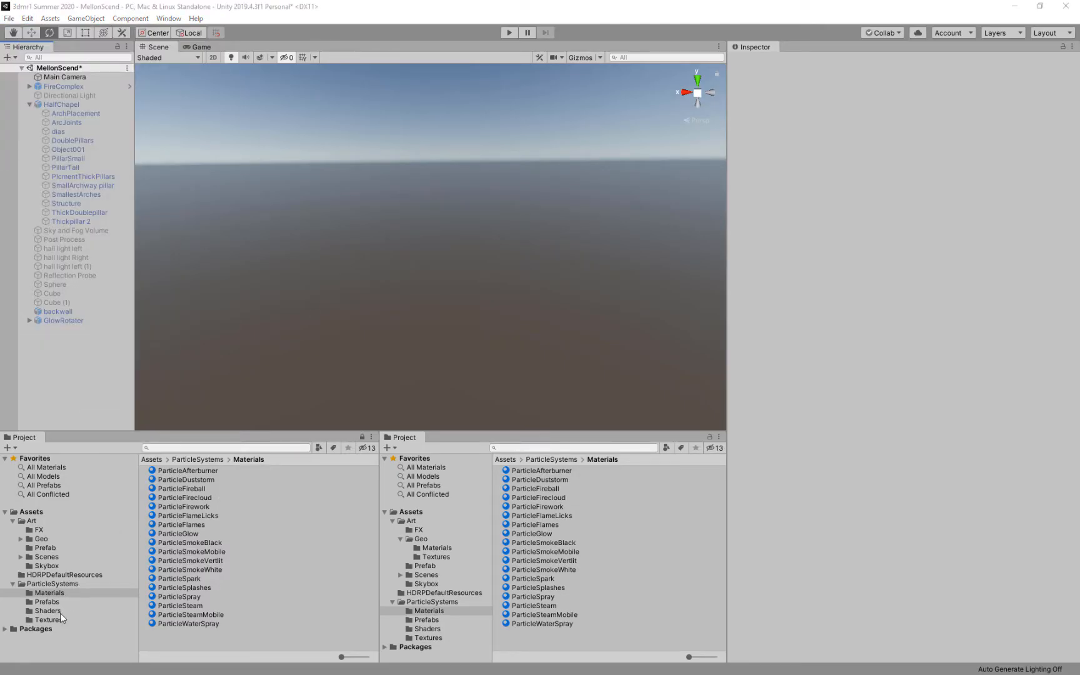
left_click(48, 584)
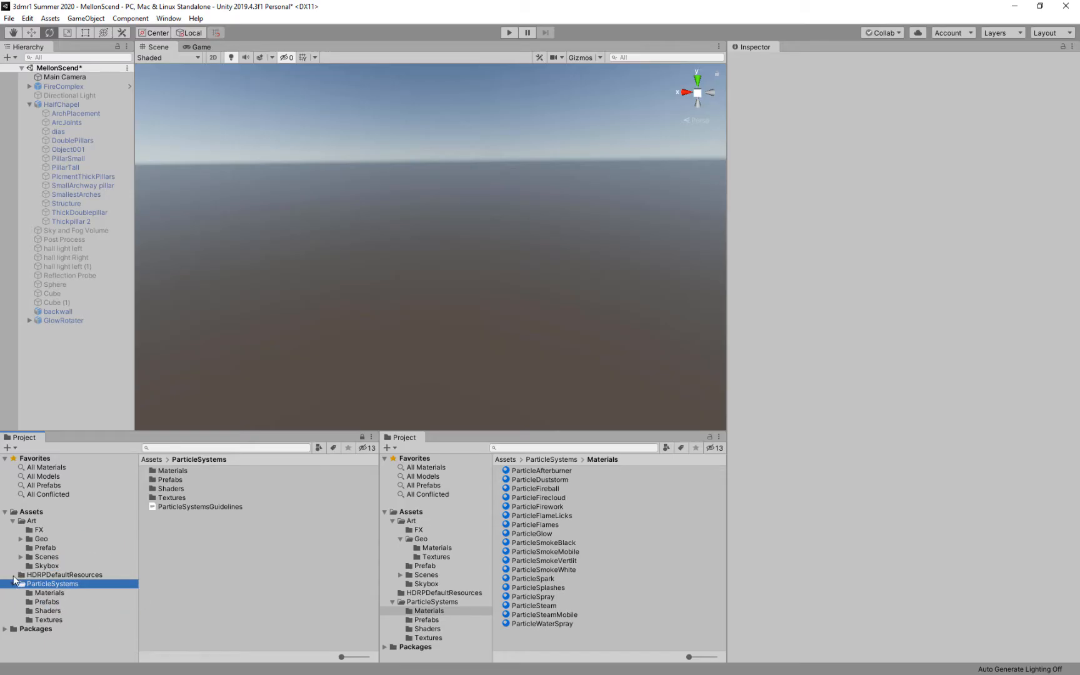
left_click(13, 585)
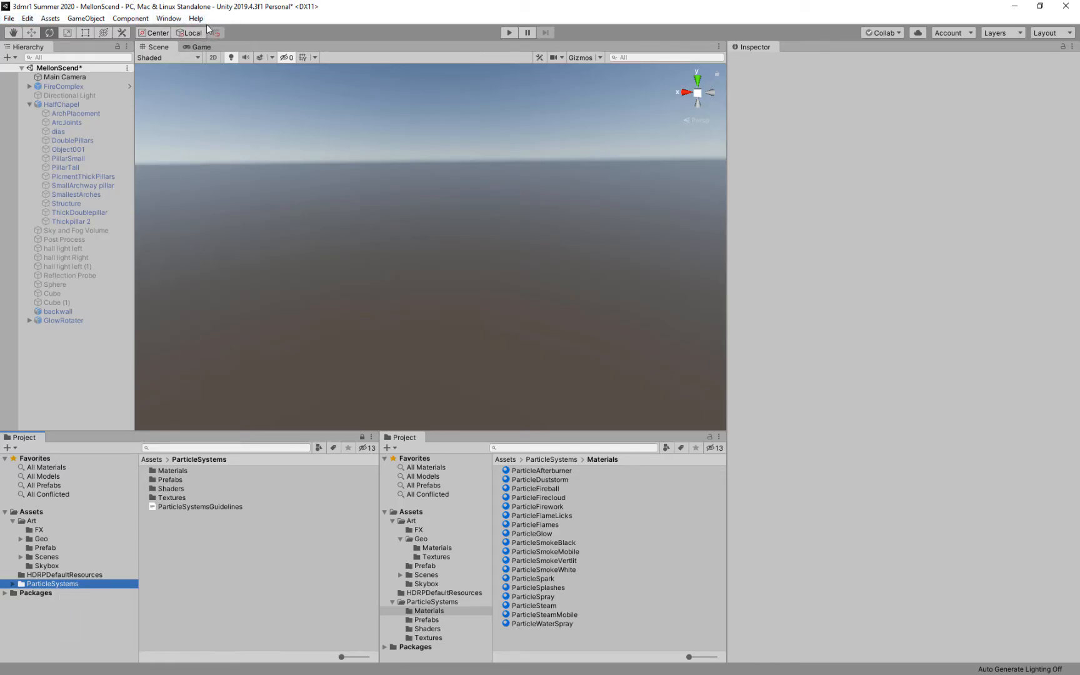
Search the Asset Store for "standard assets" and view the Standard Assets (for Unity 2017.3) page
left_click(169, 19)
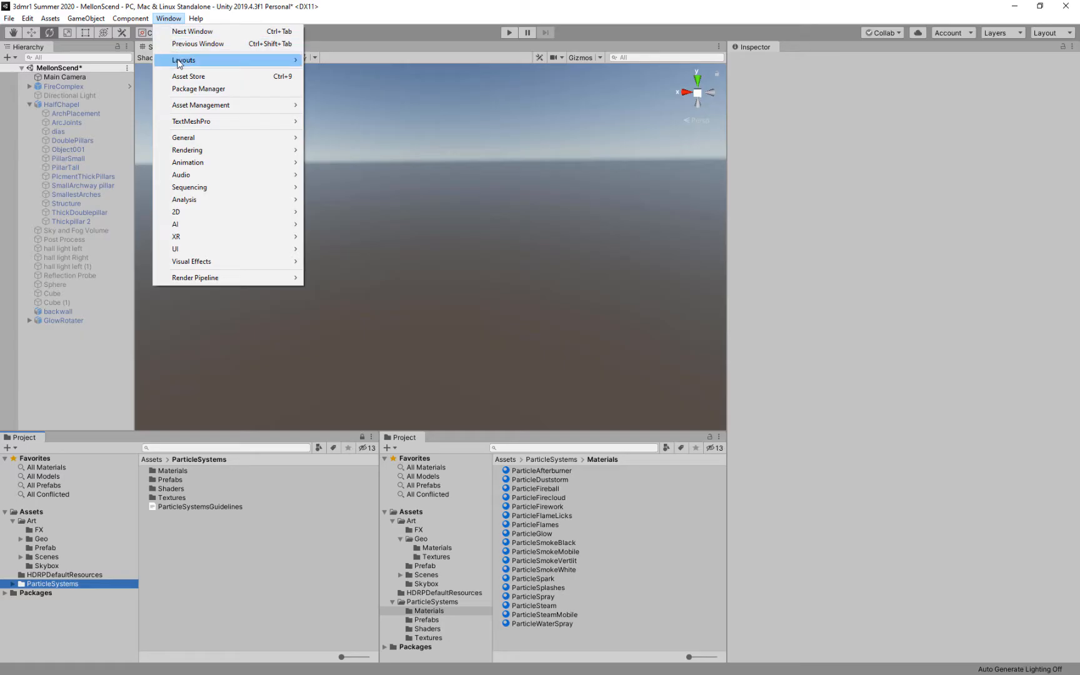
left_click(188, 76)
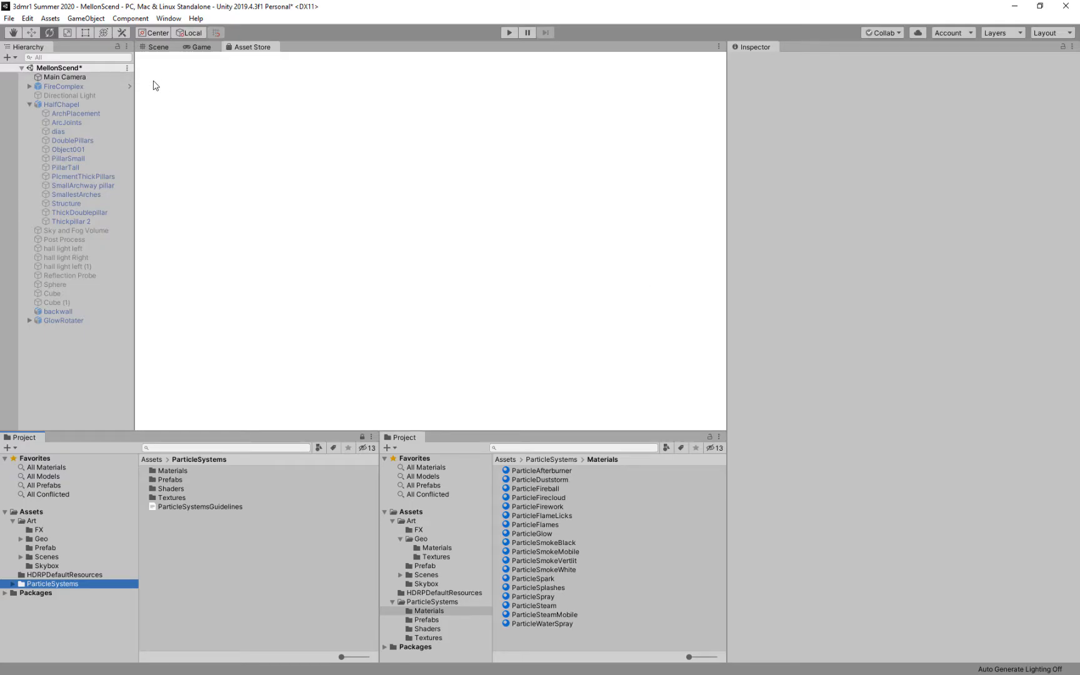
left_click(379, 112)
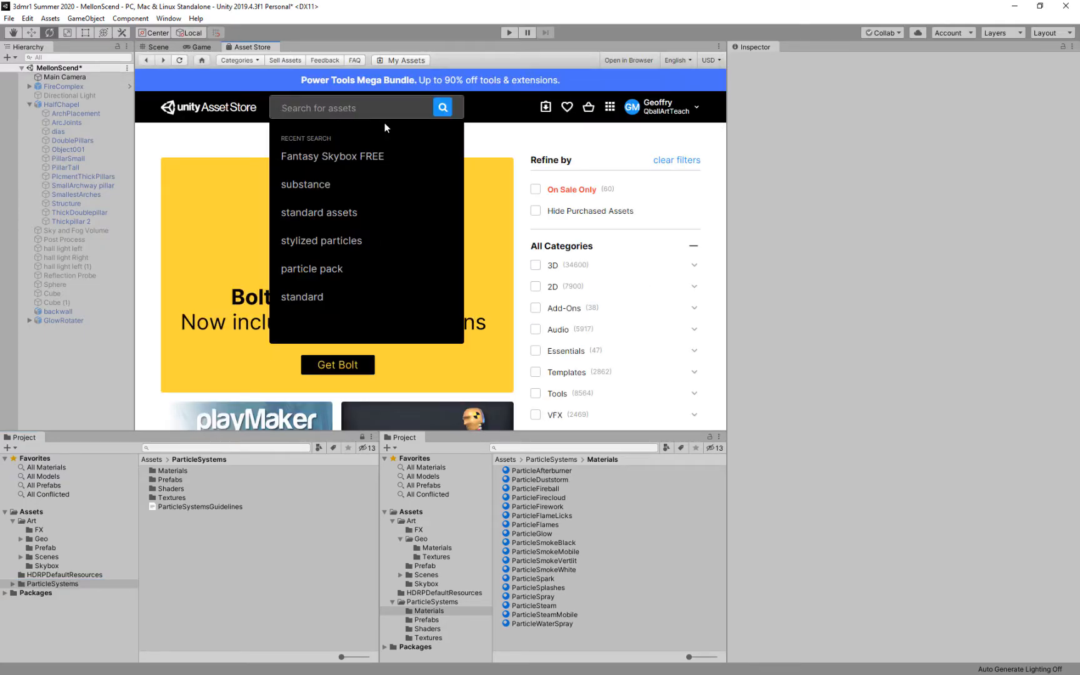
type("stan")
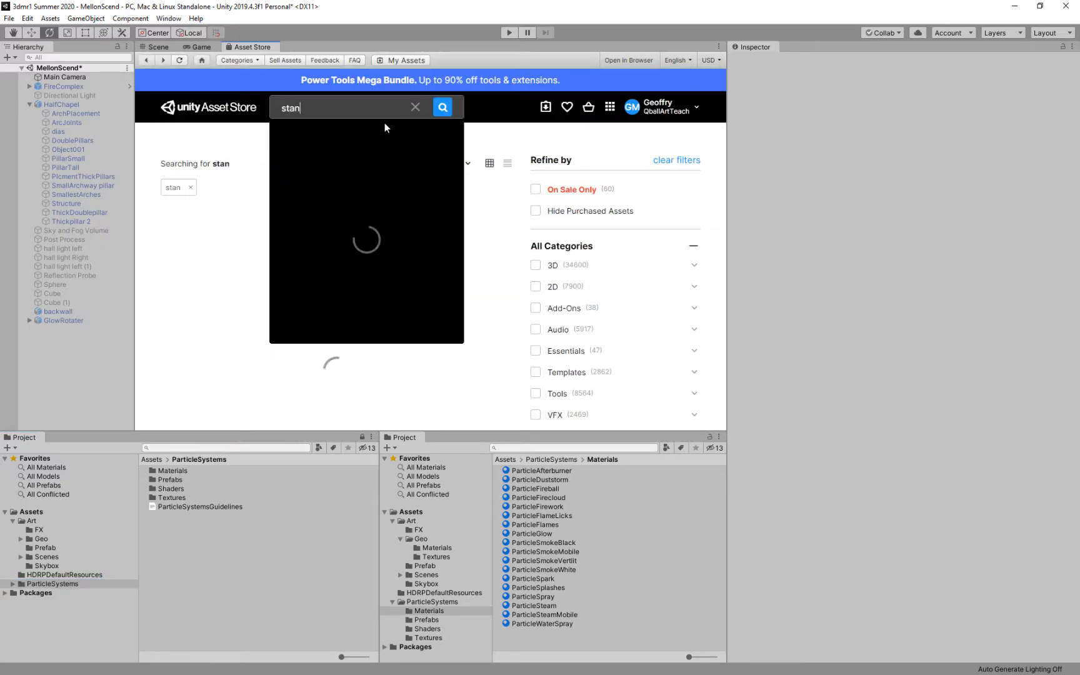
type("dard ")
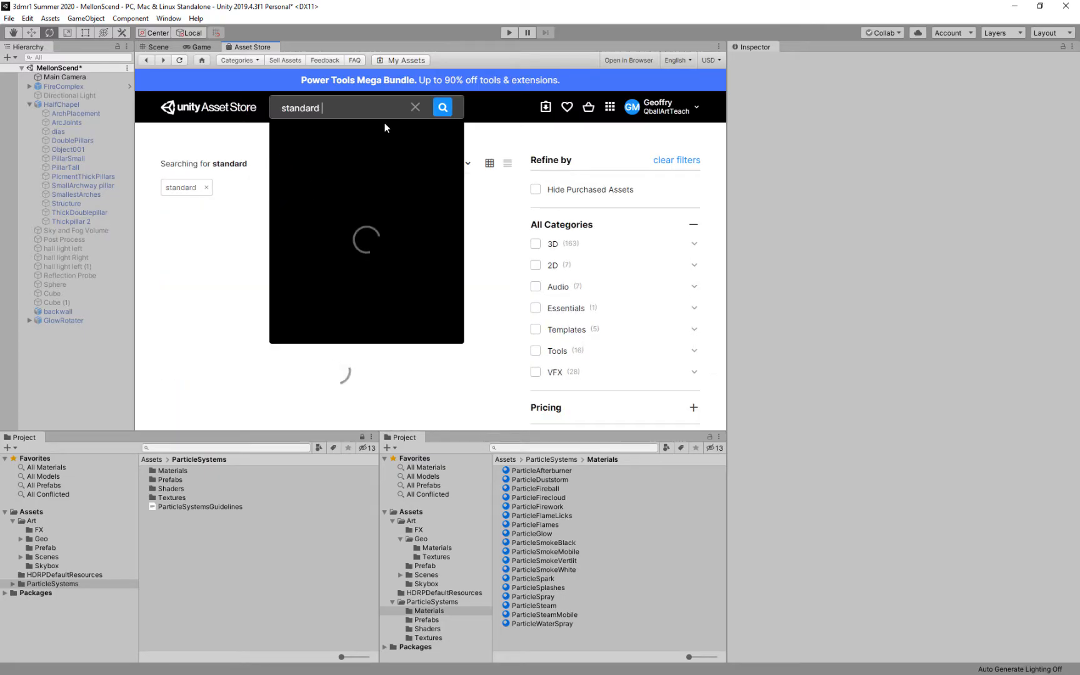
type("assets")
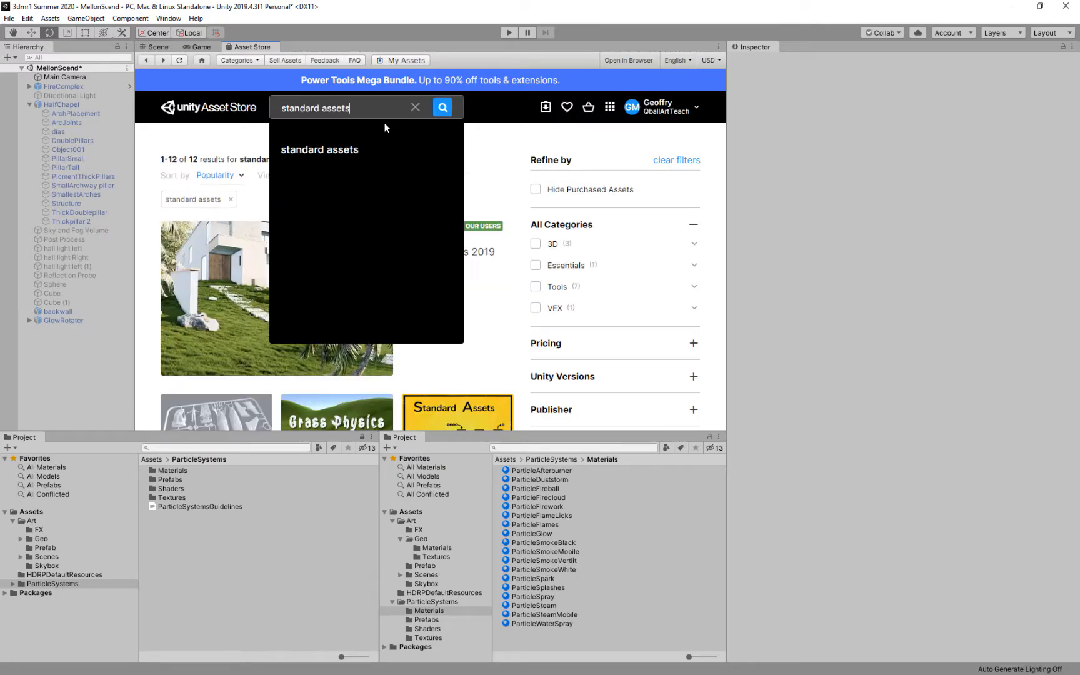
left_click(442, 109)
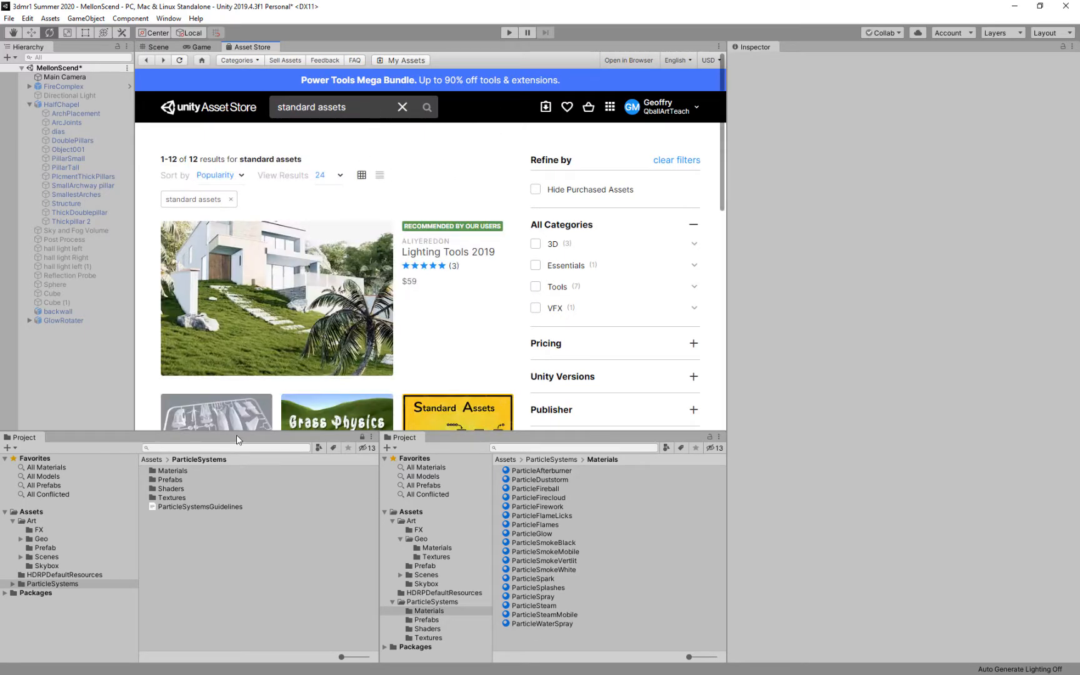
scroll(244, 419, "down", 3)
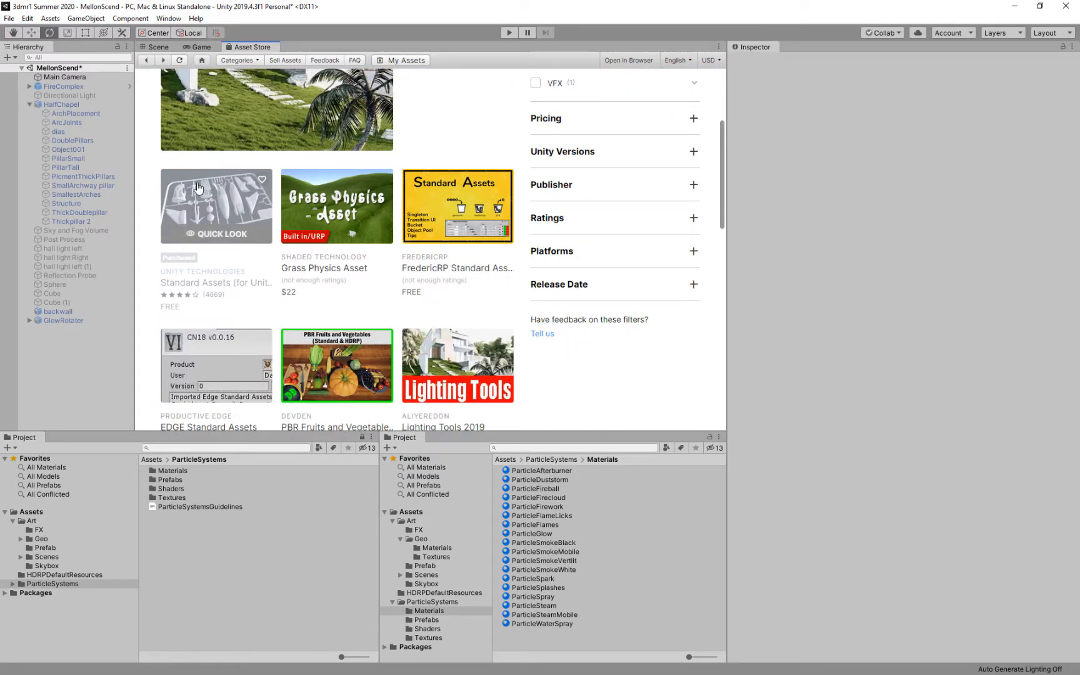
left_click(213, 207)
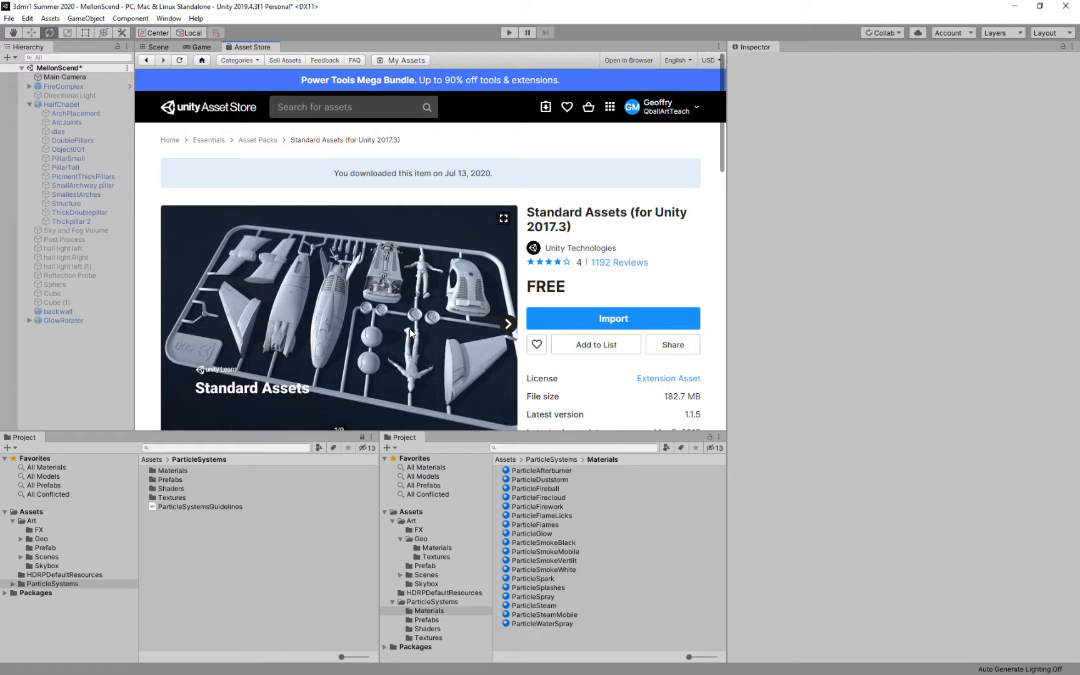
Expand the ParticleSystems folder in the project assets and close the Asset Store
double_click(55, 584)
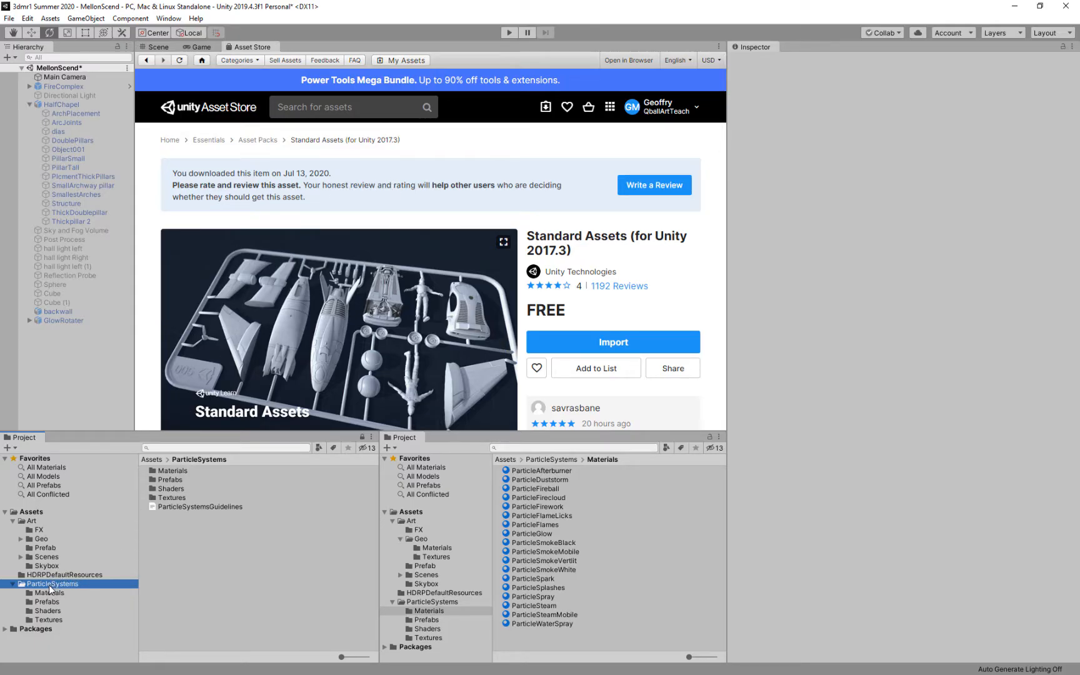
left_click(264, 48)
right_click(270, 49)
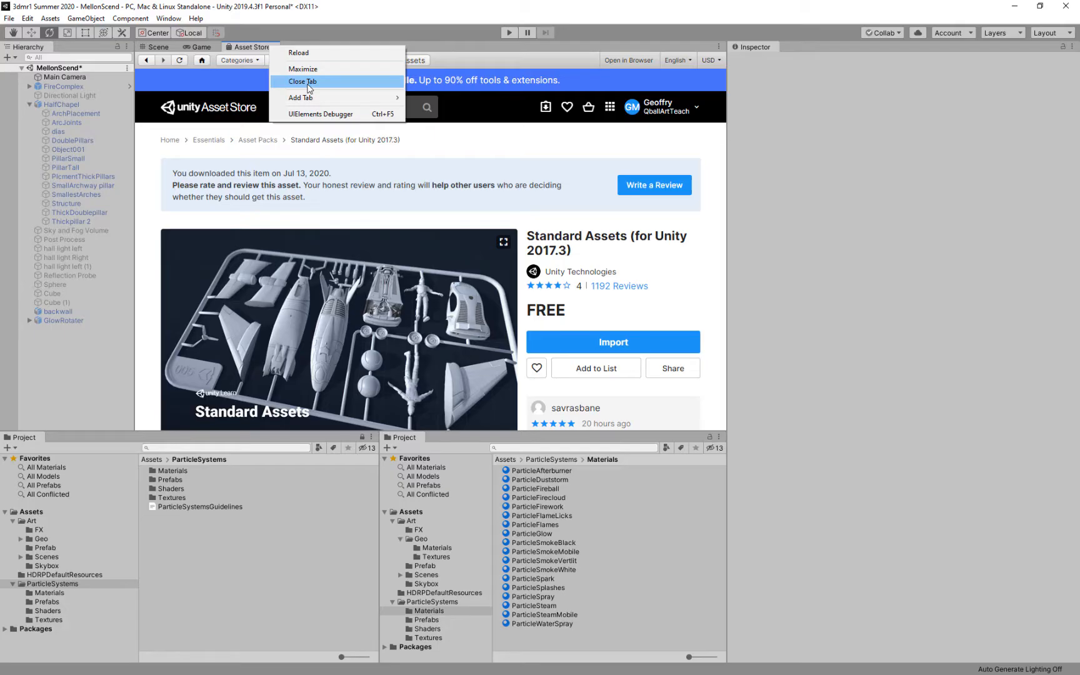
left_click(309, 87)
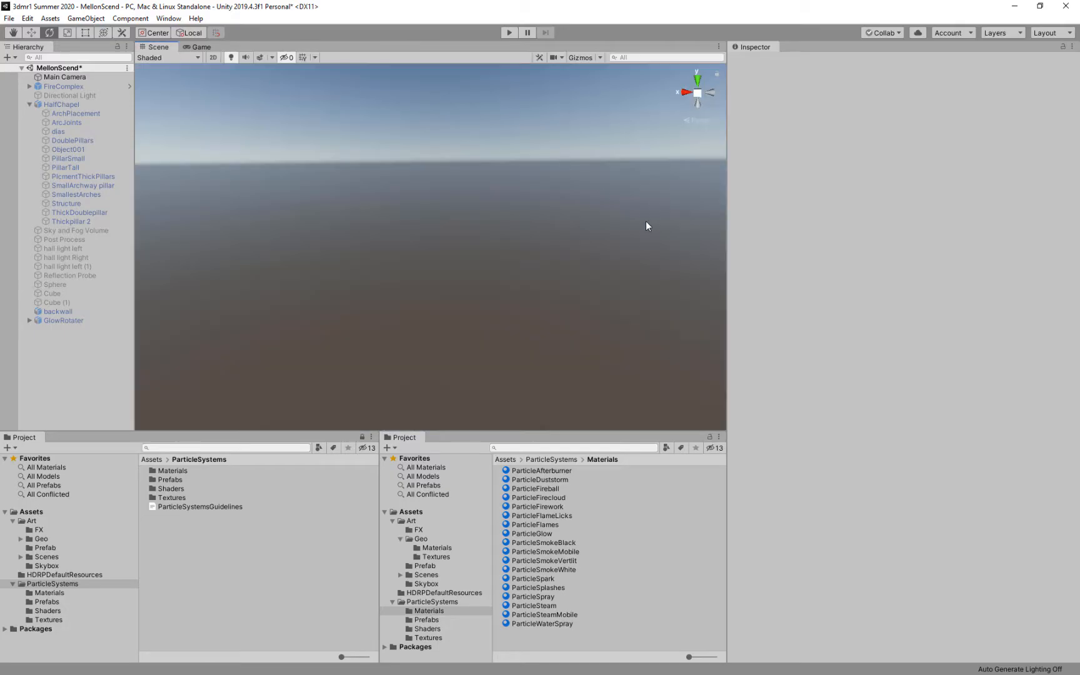
Look through the Materials, Prefabs, Shaders and Textures subfolders of ParticleSystems, ending in Materials
left_click(19, 585)
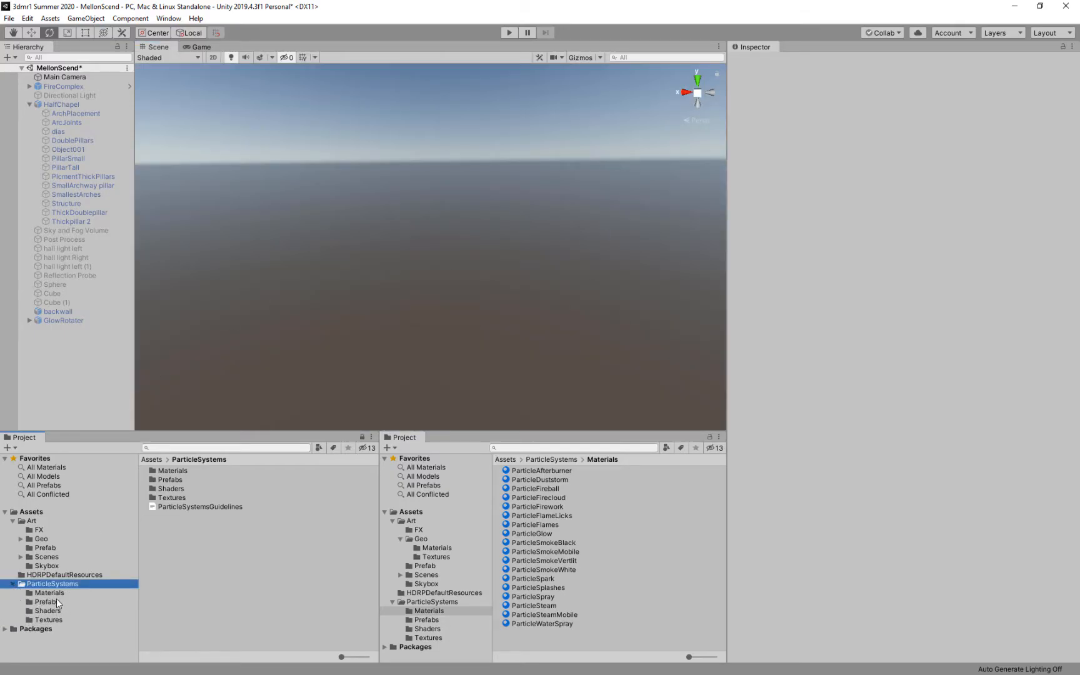
left_click(54, 593)
left_click(50, 602)
left_click(50, 612)
left_click(48, 620)
left_click(53, 602)
left_click(54, 593)
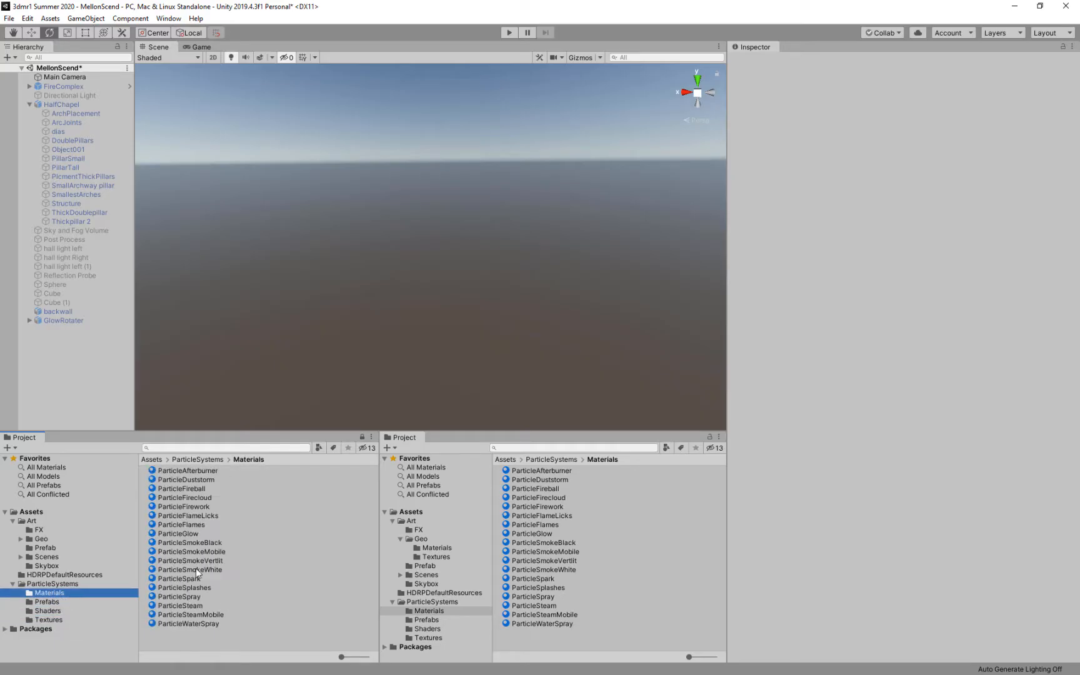
Add a Particle System effect object to the MellonScend scene hierarchy
right_click(442, 195)
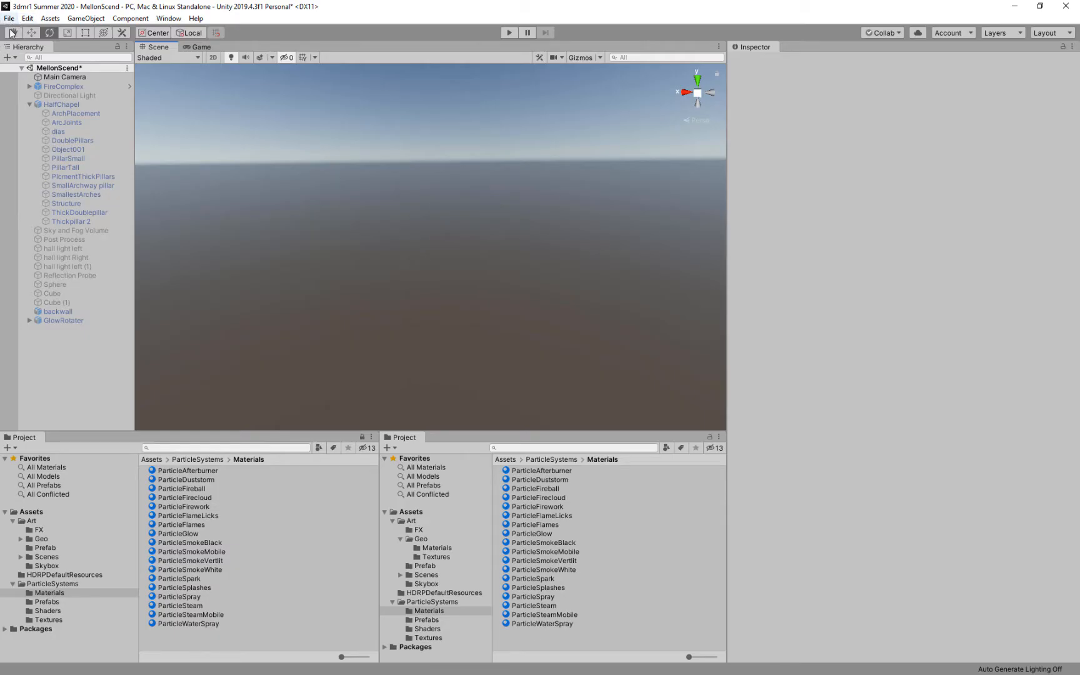
right_click(101, 382)
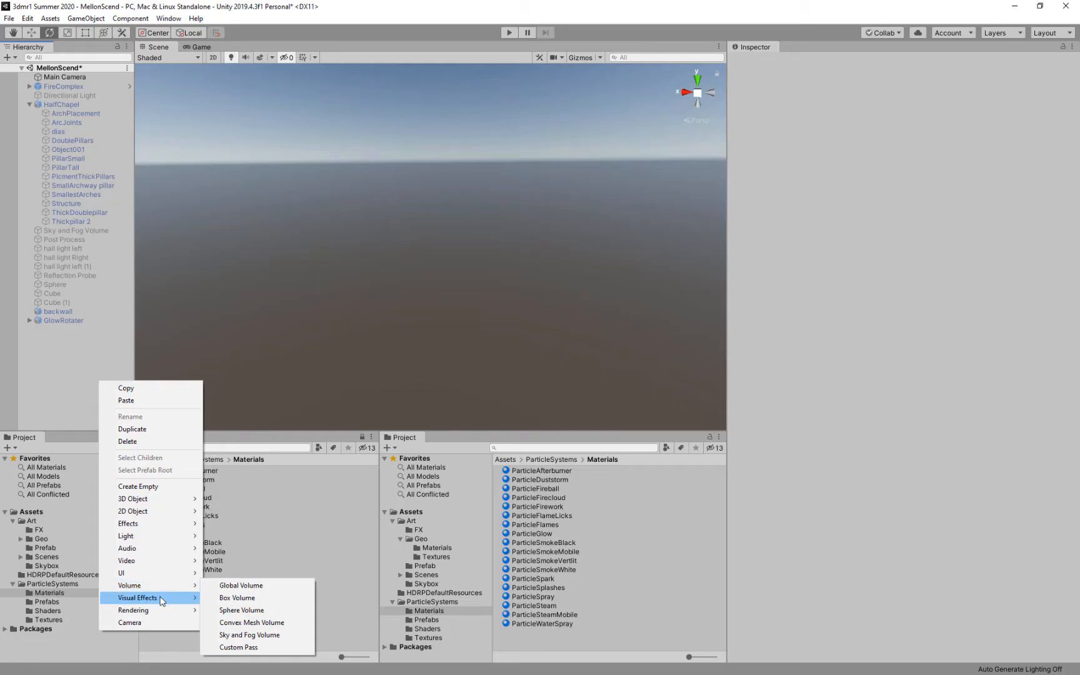
mouse_move(164, 525)
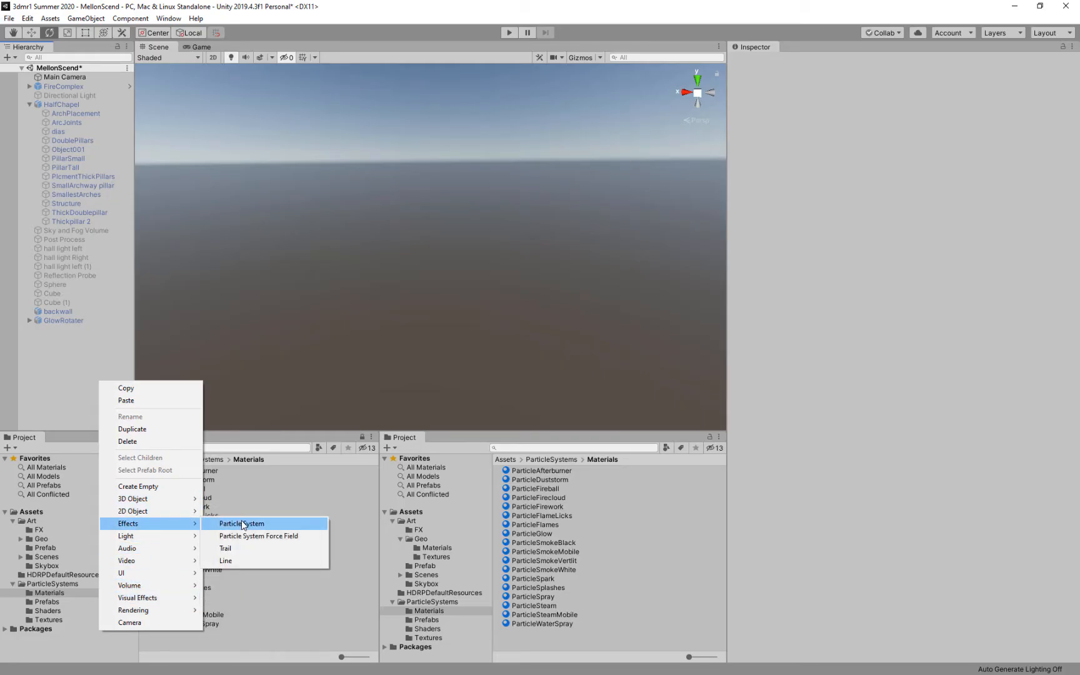
left_click(245, 524)
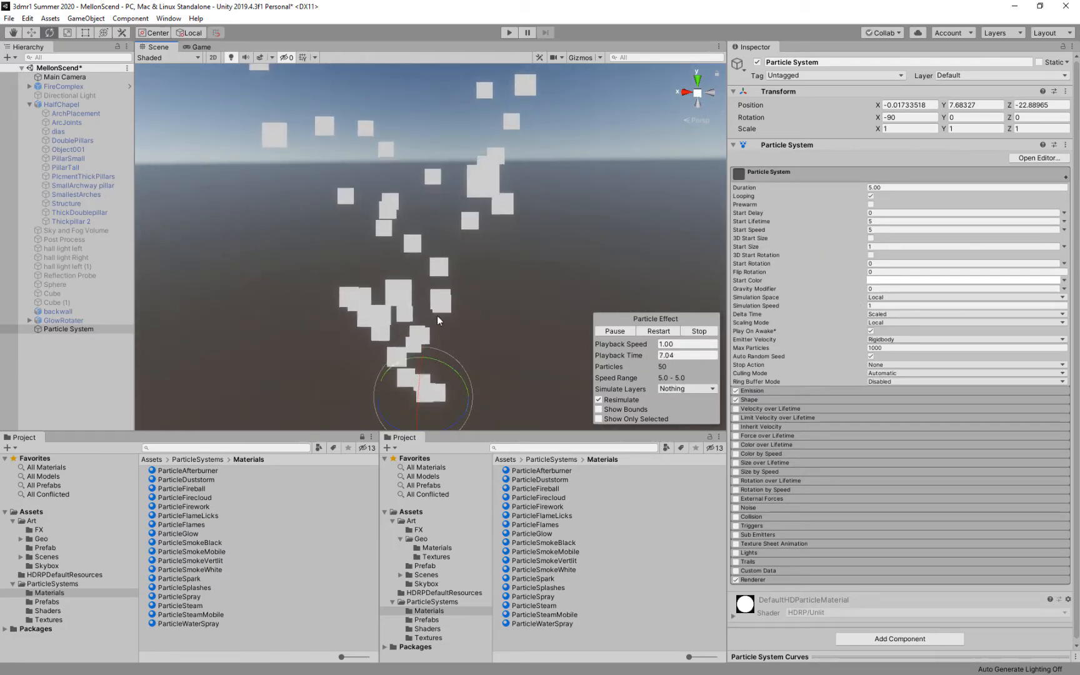
Expand the particle system's Renderer module and examine the settings of its assigned DefaultHDParticleMaterial
left_click(890, 580)
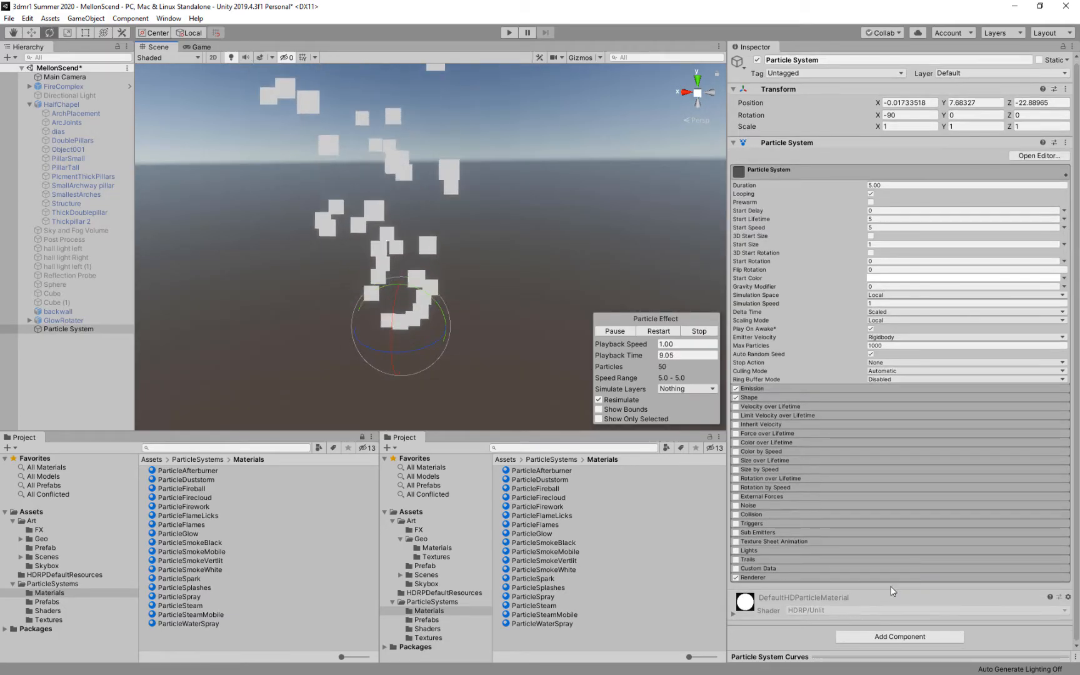
scroll(893, 575, "down", 5)
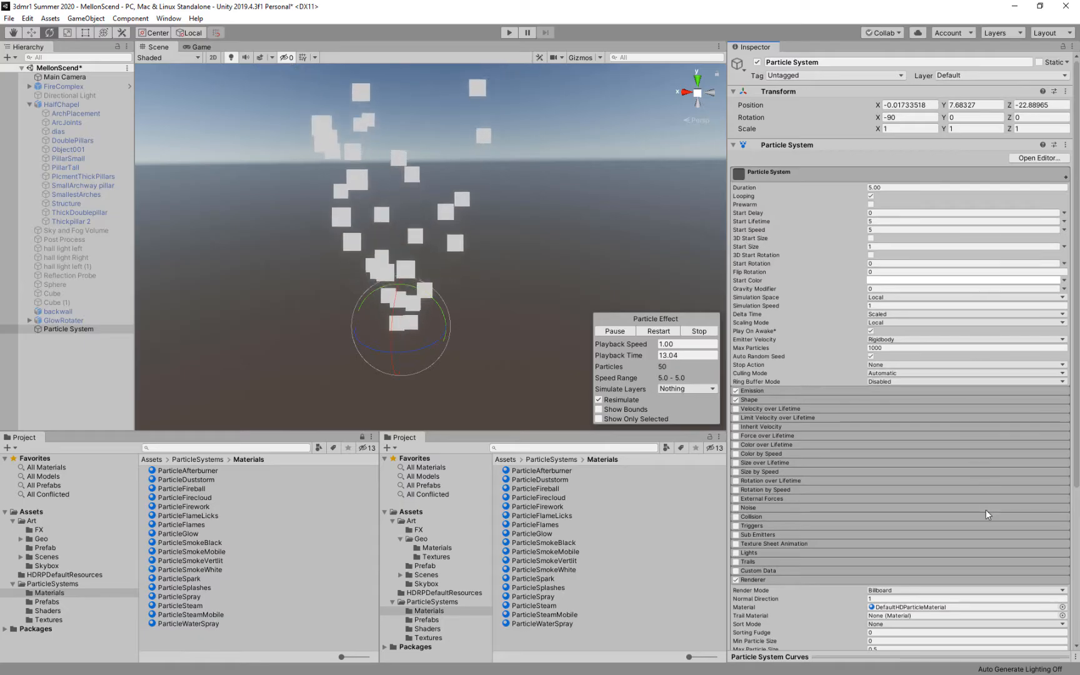
left_click(908, 393)
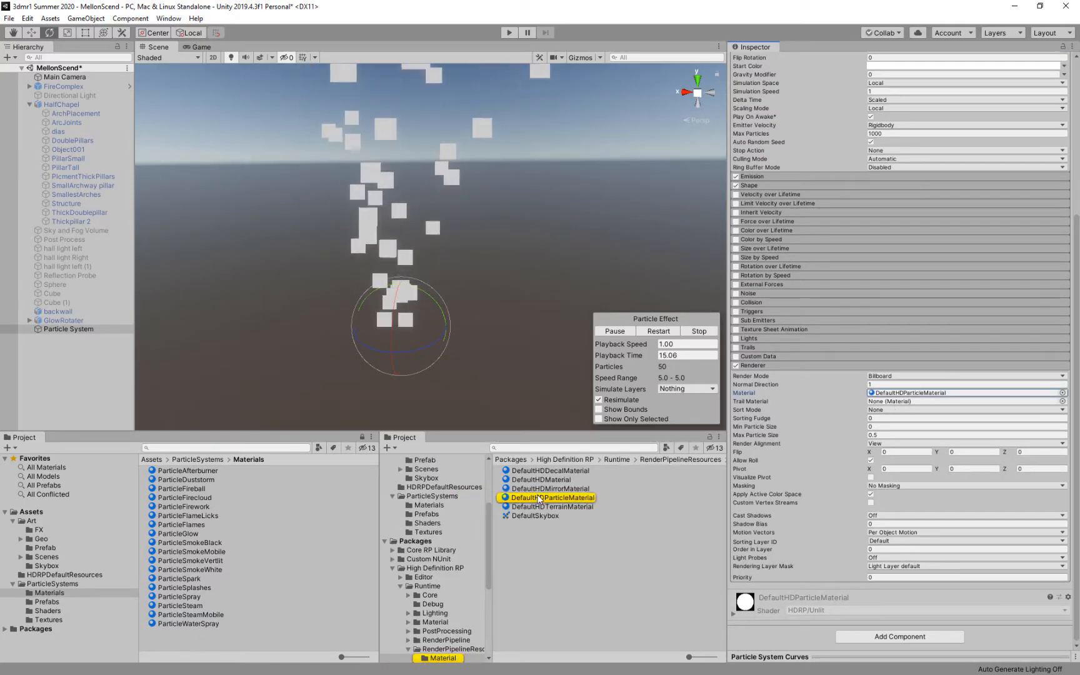
double_click(908, 393)
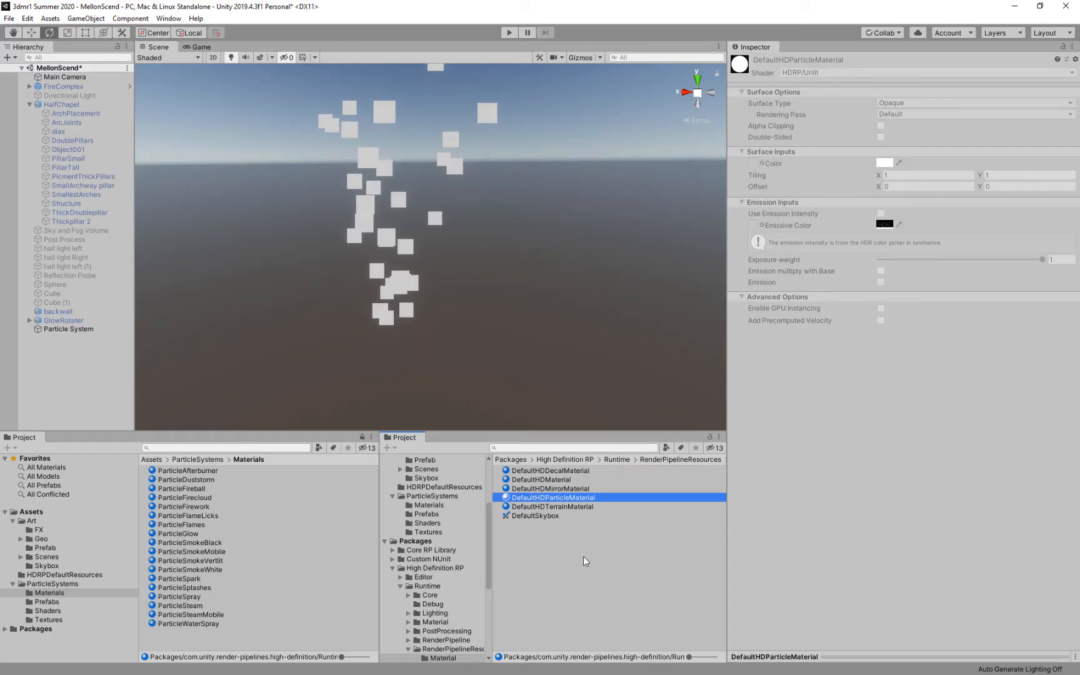
Create a new material in the Assets/Art/Geo/Materials folder
left_click(37, 539)
left_click(21, 538)
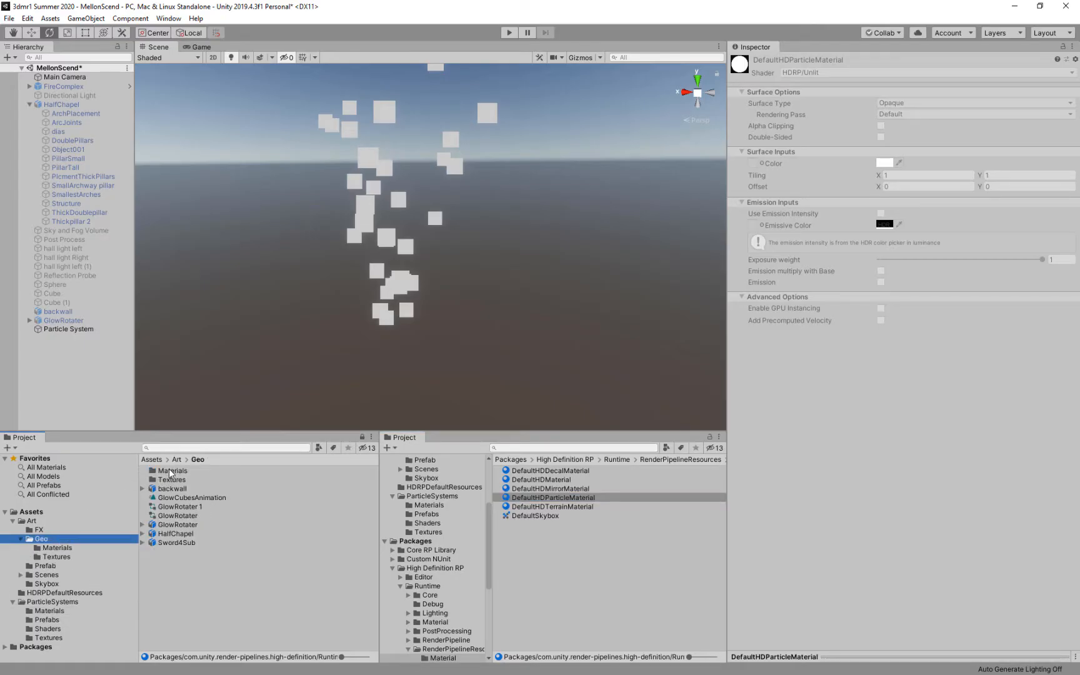
double_click(172, 471)
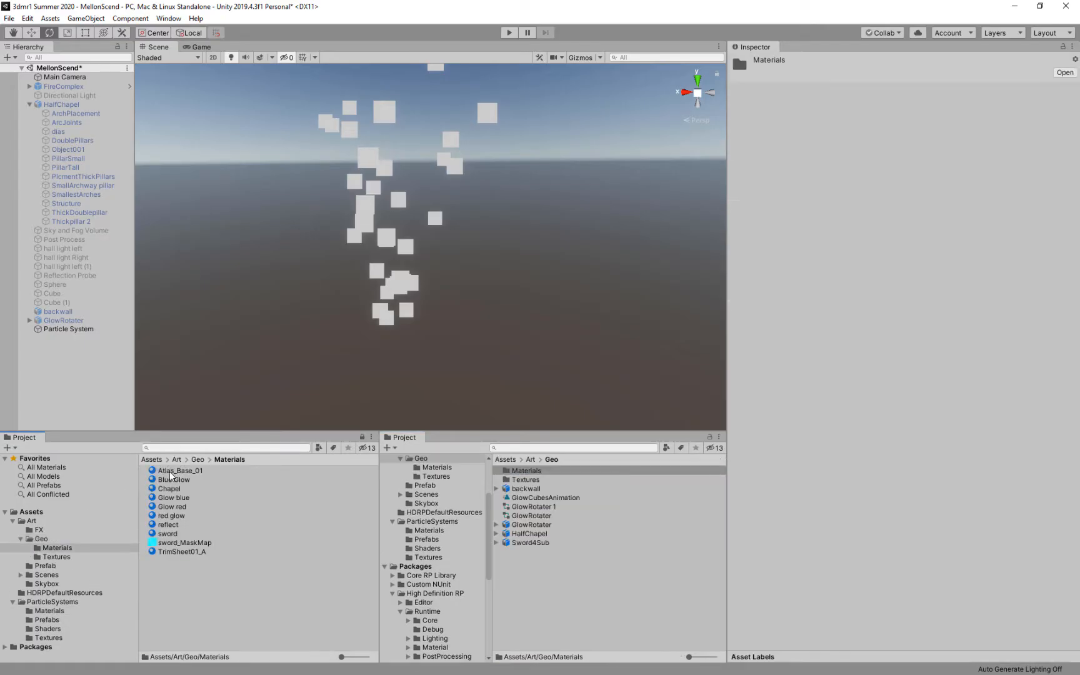
right_click(185, 595)
mouse_move(275, 318)
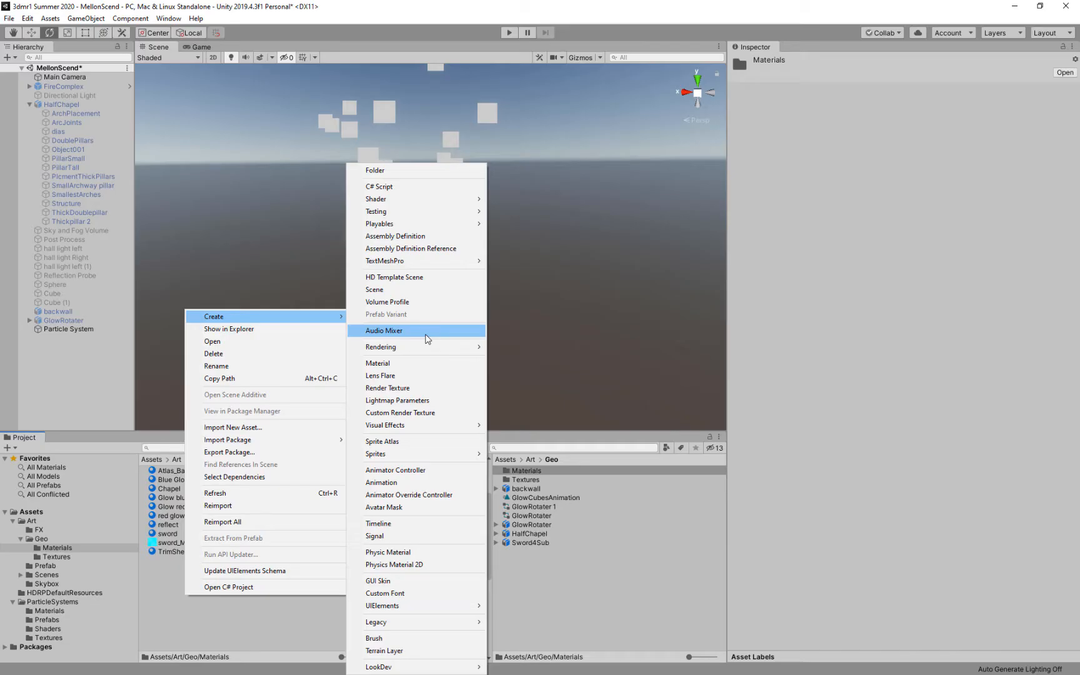
left_click(424, 363)
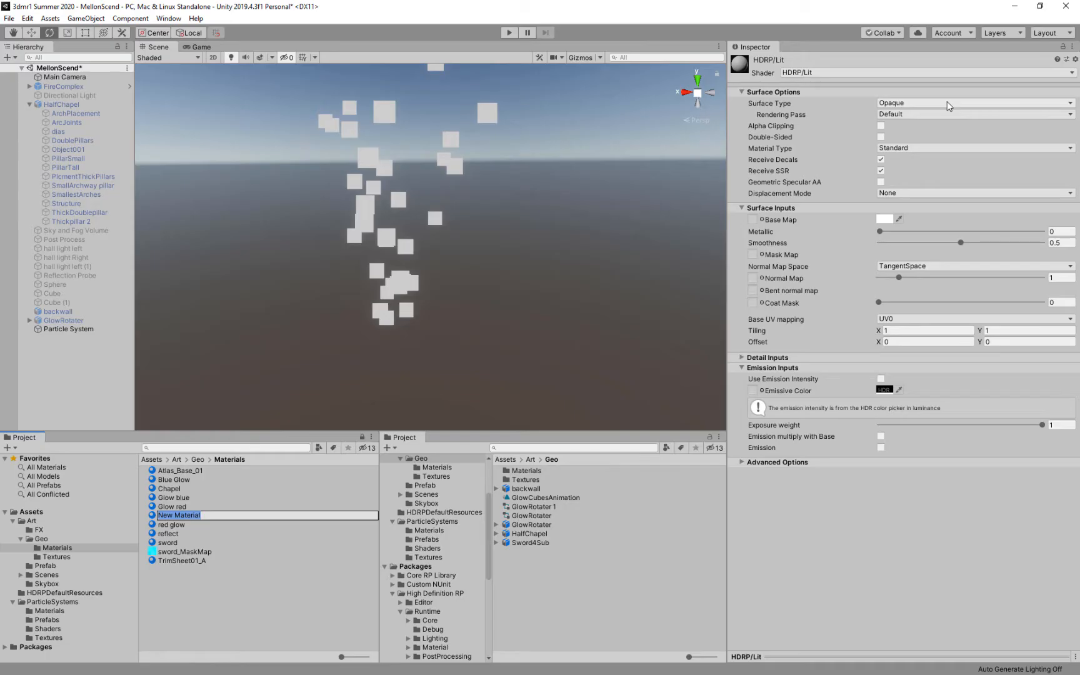
Set the new material's shader to Particles/Priority Alpha Blended
left_click(838, 73)
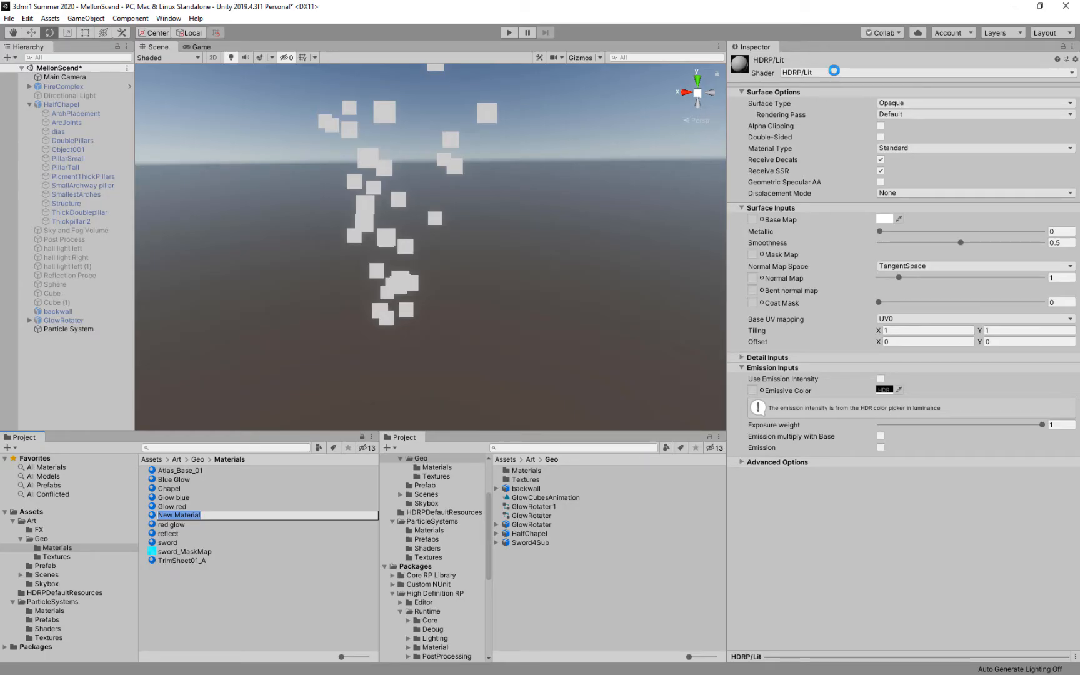
left_click(838, 74)
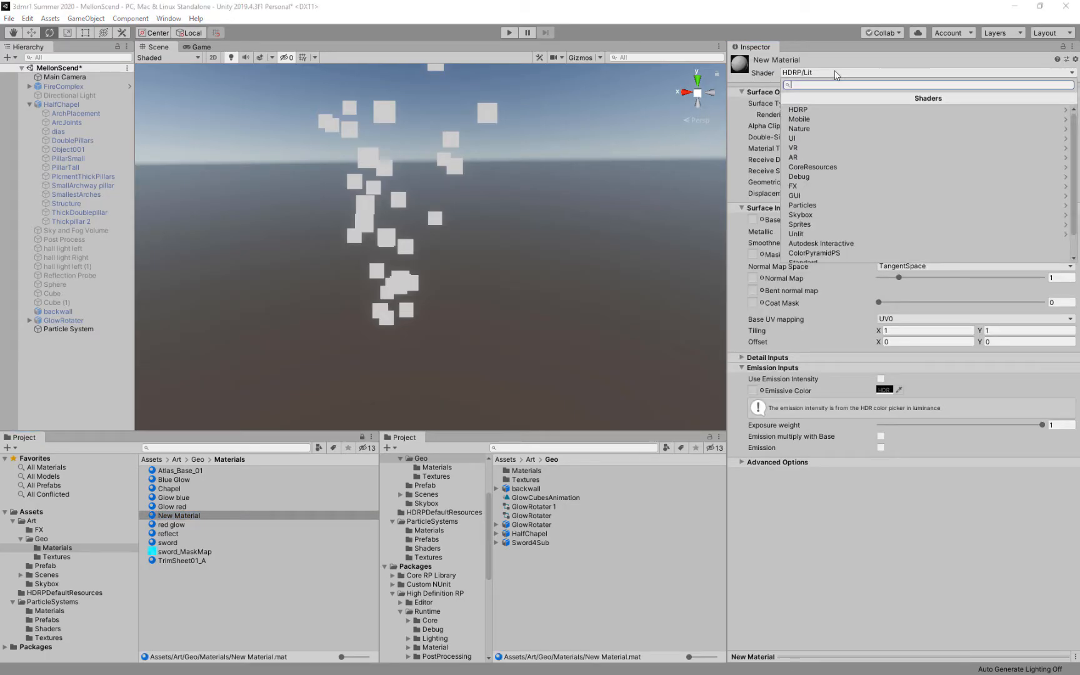
left_click(820, 205)
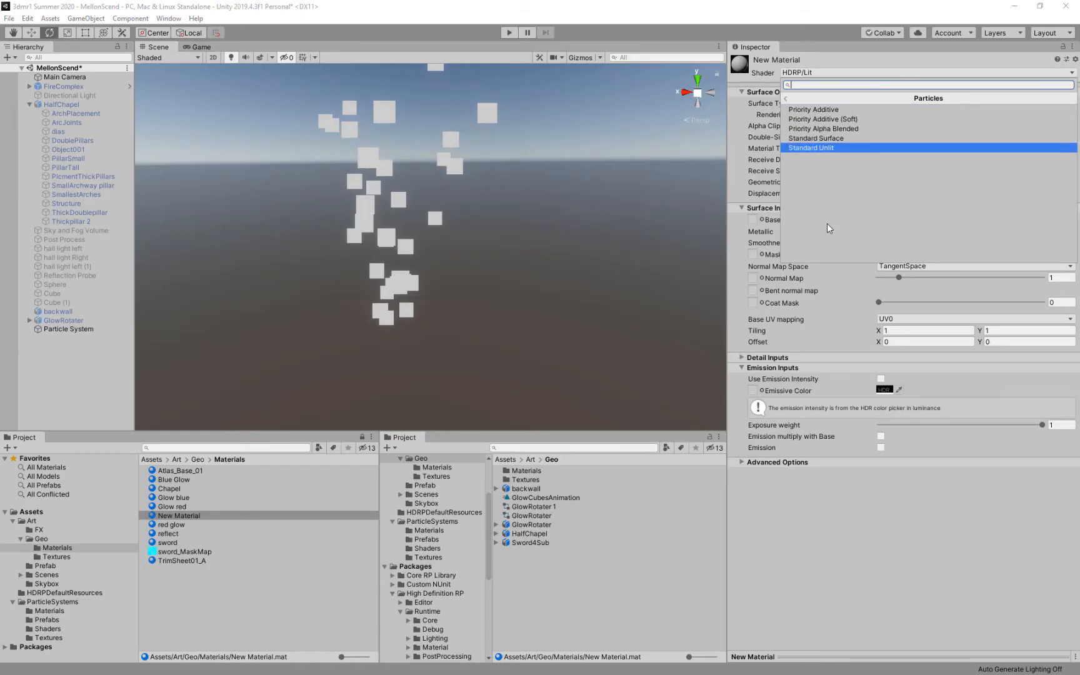
left_click(823, 128)
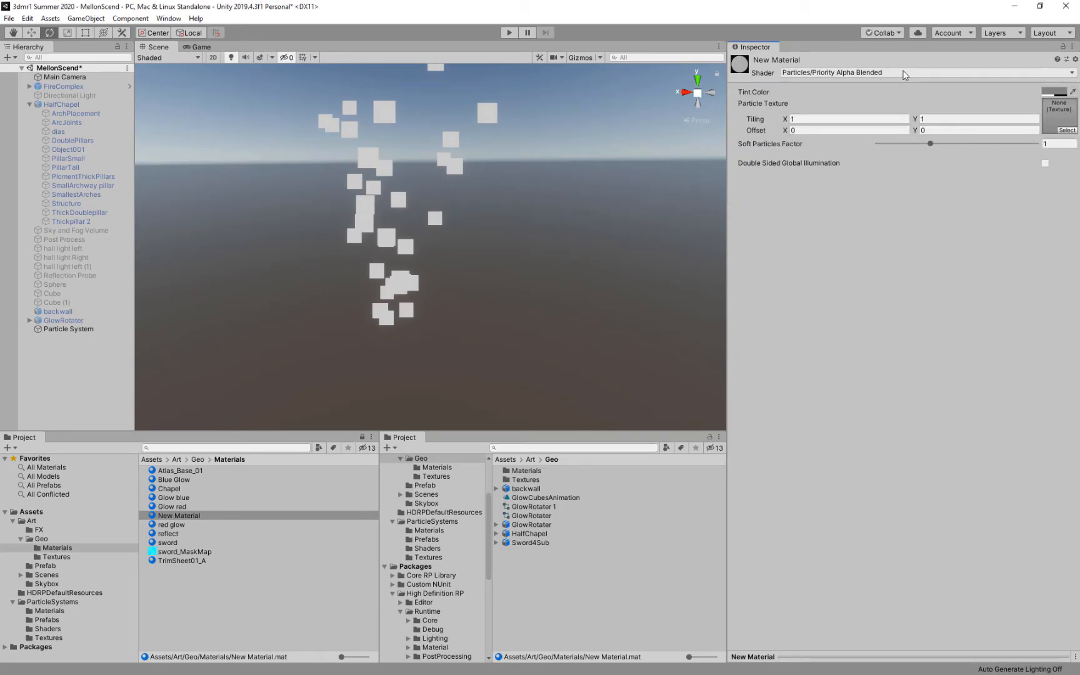
Rename the new material as Particle Test and set its tint color to white
left_click(187, 516)
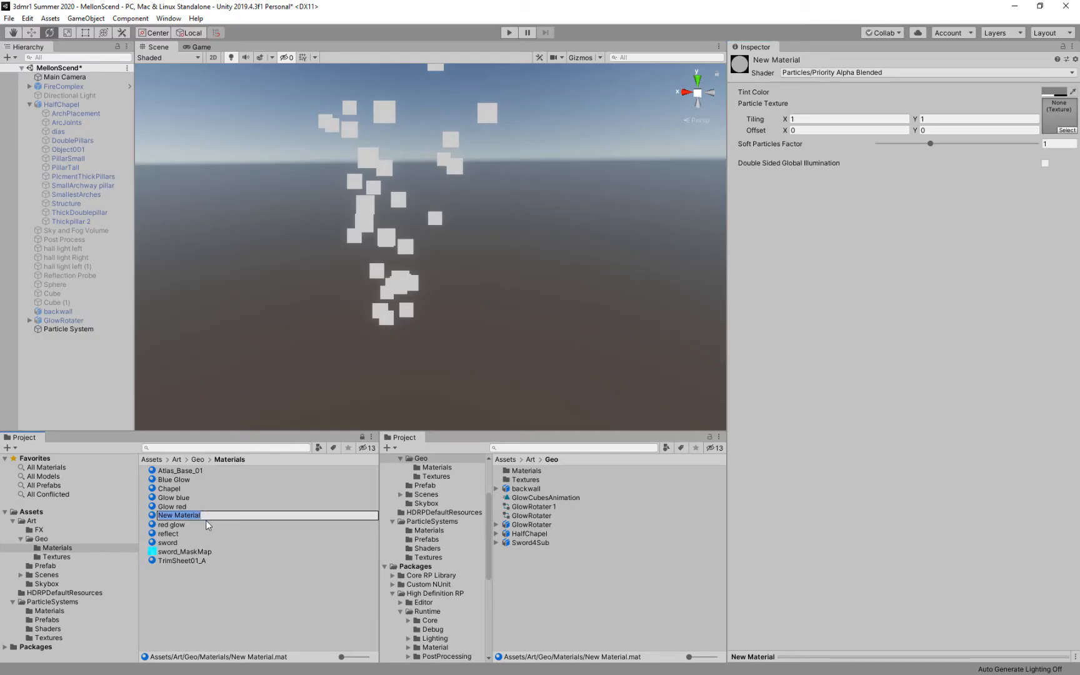
type("Particle Test")
key("Return")
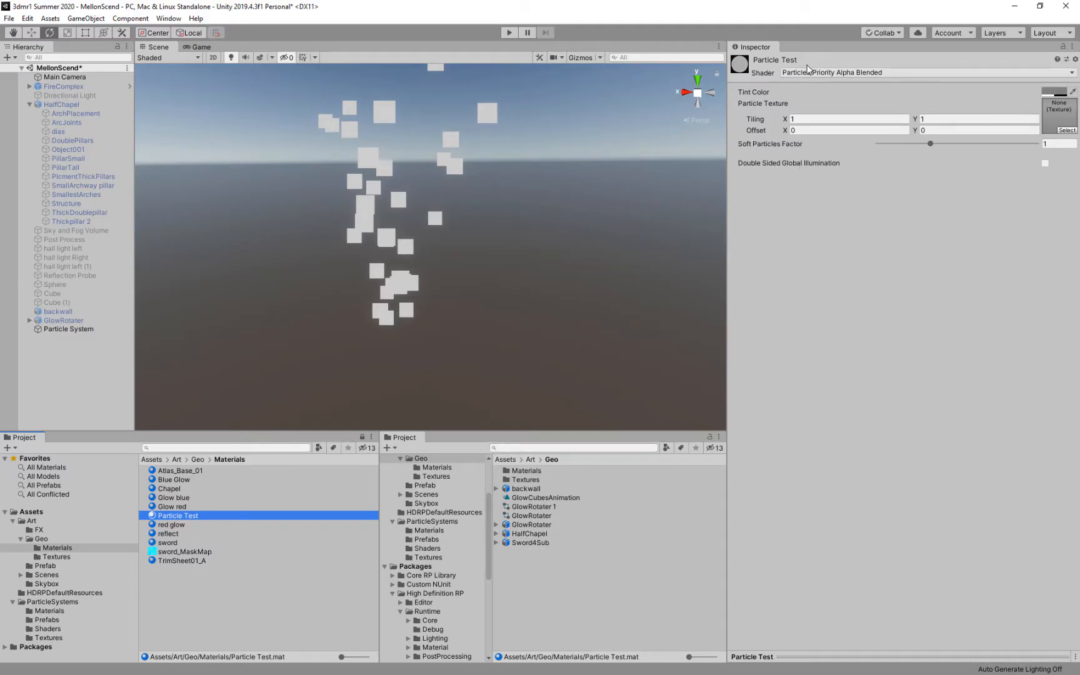
left_click(1055, 94)
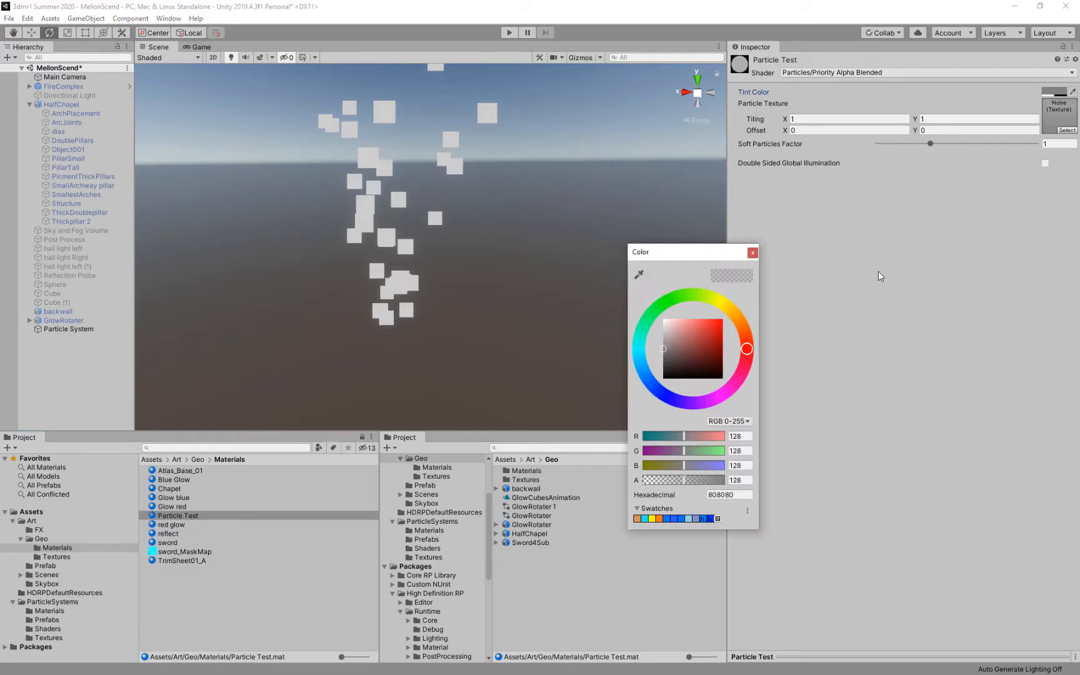
left_click(753, 253)
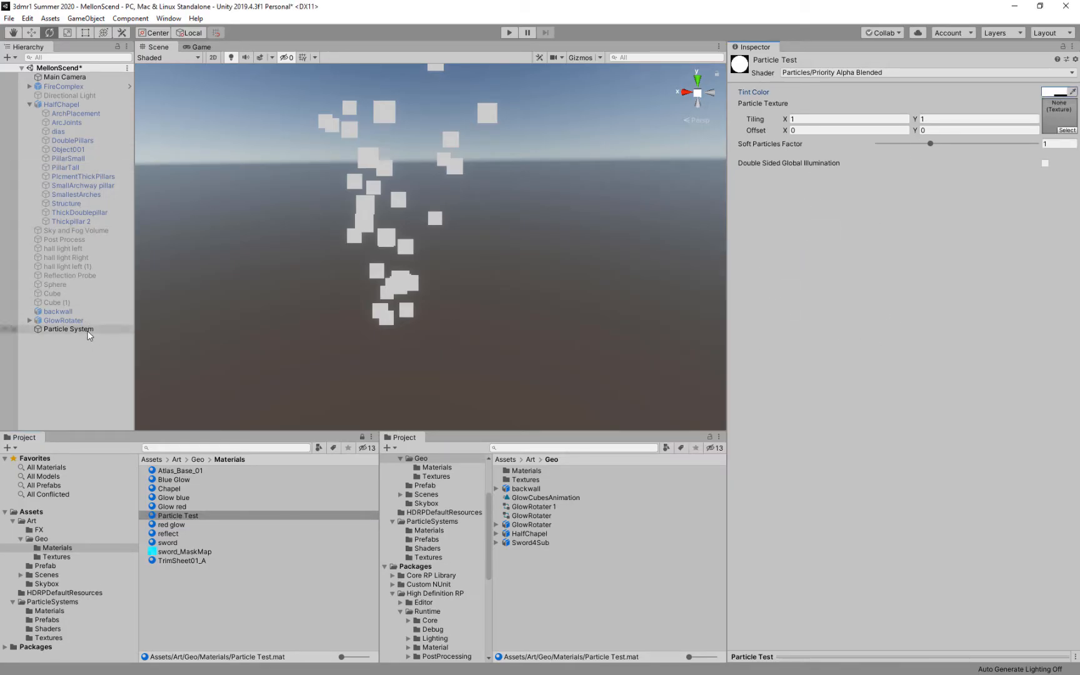
Assign the Particle Test material to the particle system's Renderer and expand the material's settings
left_click(68, 329)
scroll(776, 543, "down", 5)
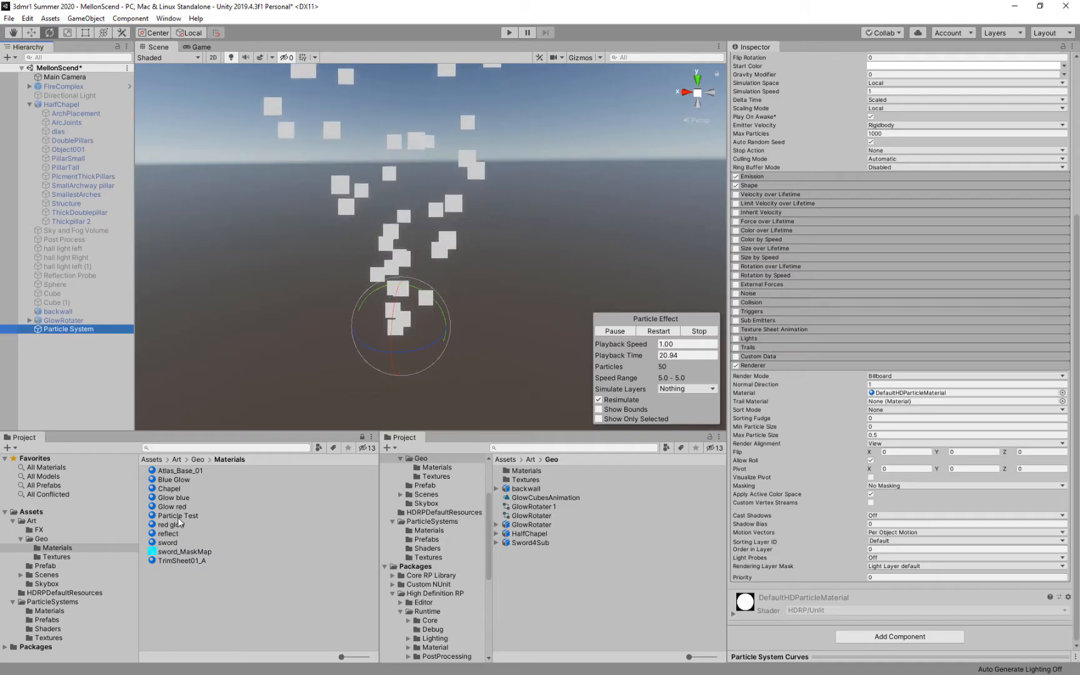
left_click_drag(178, 517, 974, 396)
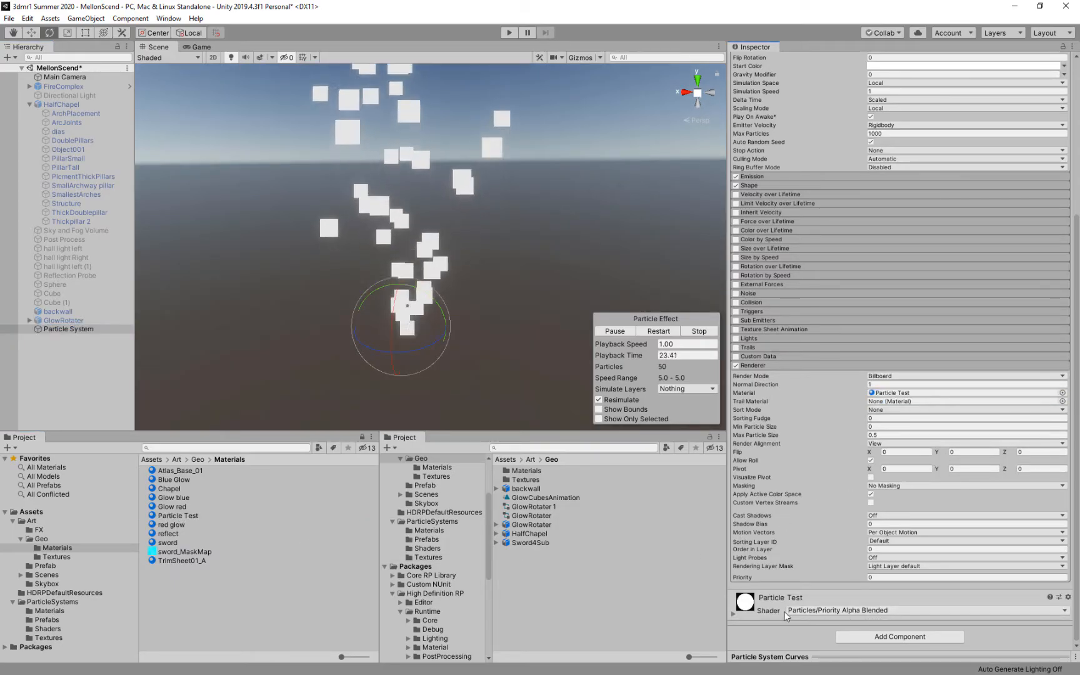
left_click(843, 594)
scroll(888, 573, "down", 3)
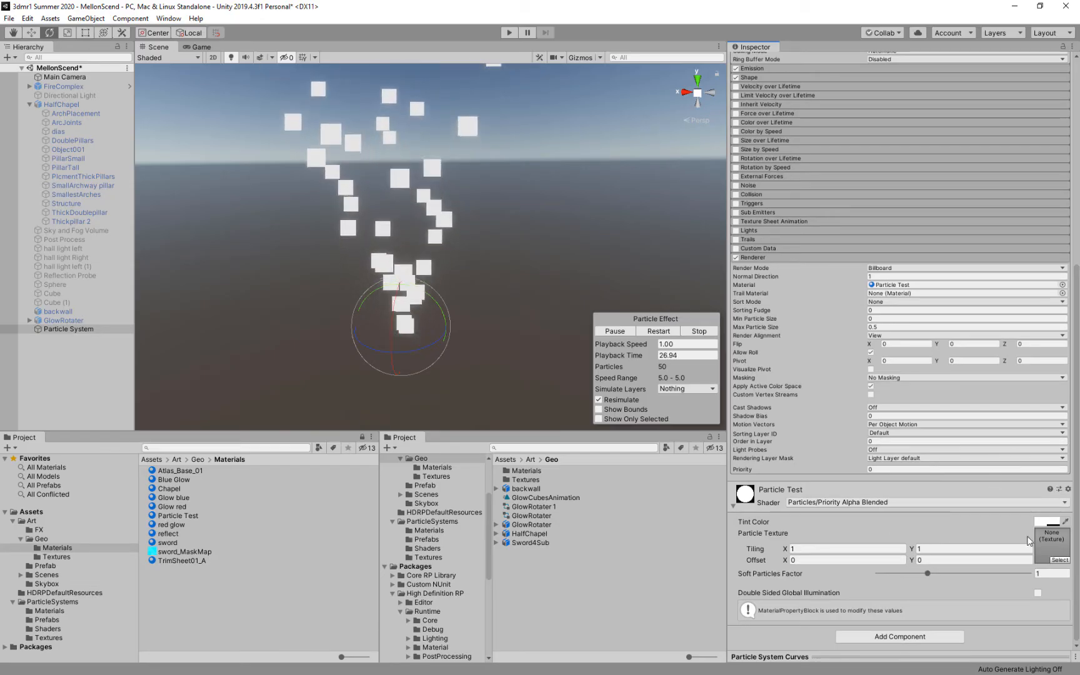
Set the particle system's Start Color to red FF4343
scroll(962, 259, "up", 9)
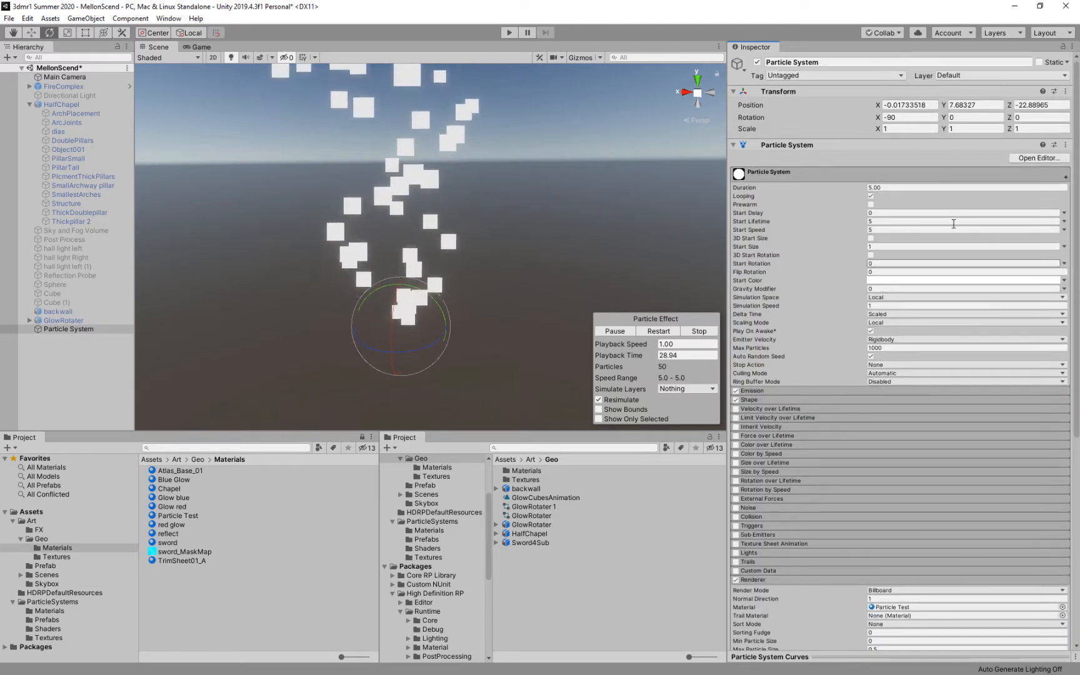
left_click(931, 280)
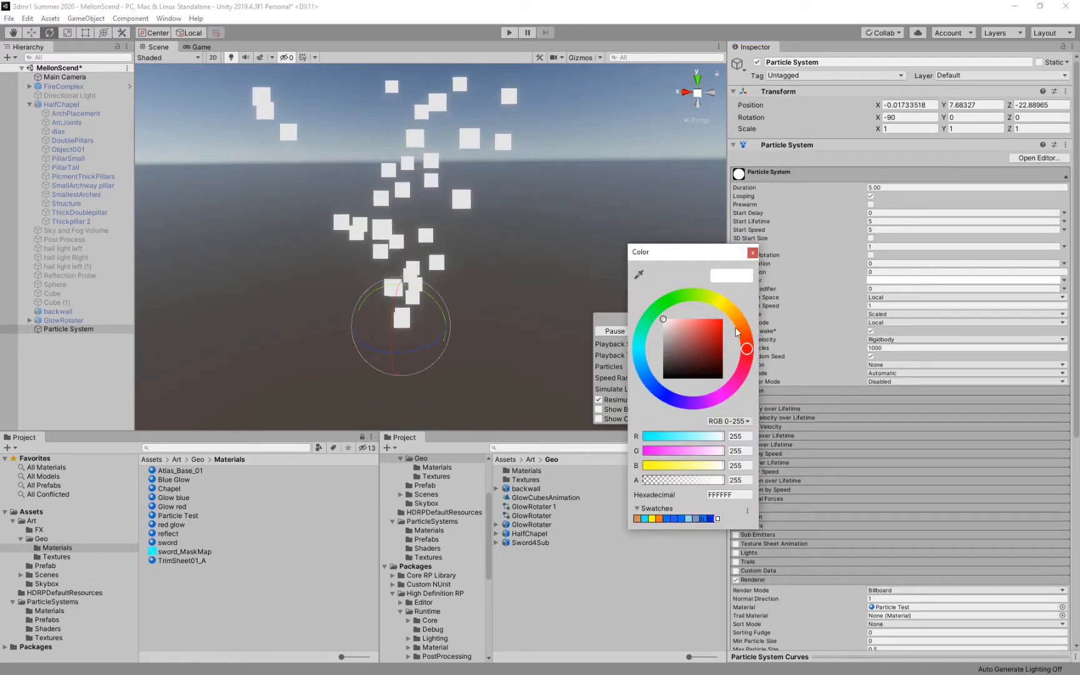
left_click(707, 319)
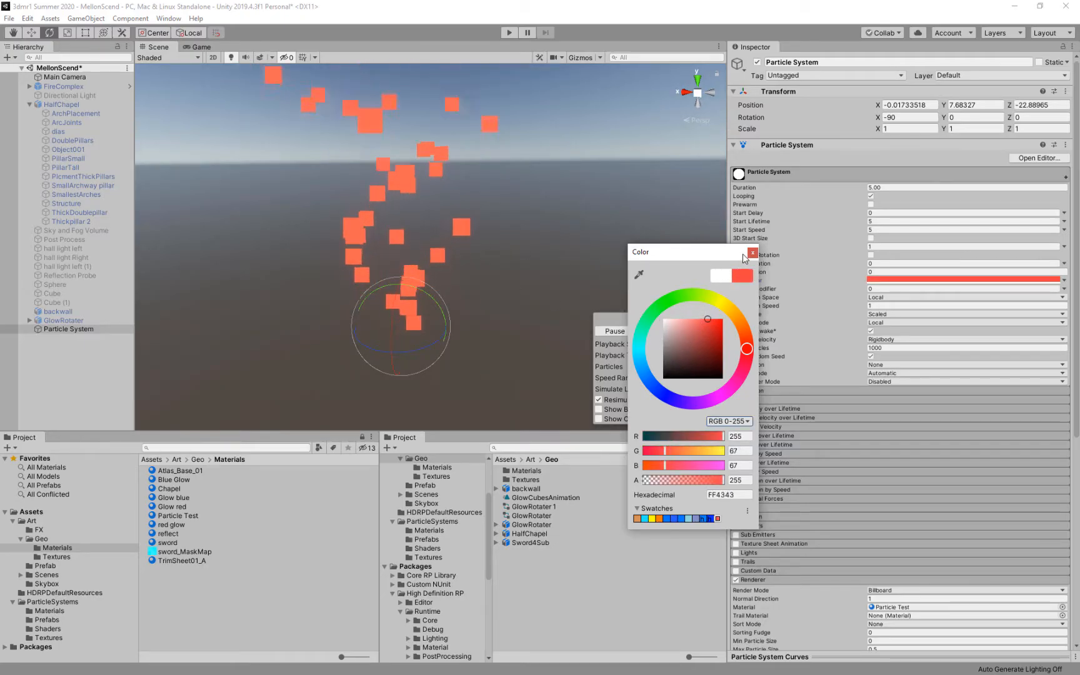
Try blue 002BFF as the Particle Test material's tint and settle on white with alpha 255
scroll(986, 598, "down", 9)
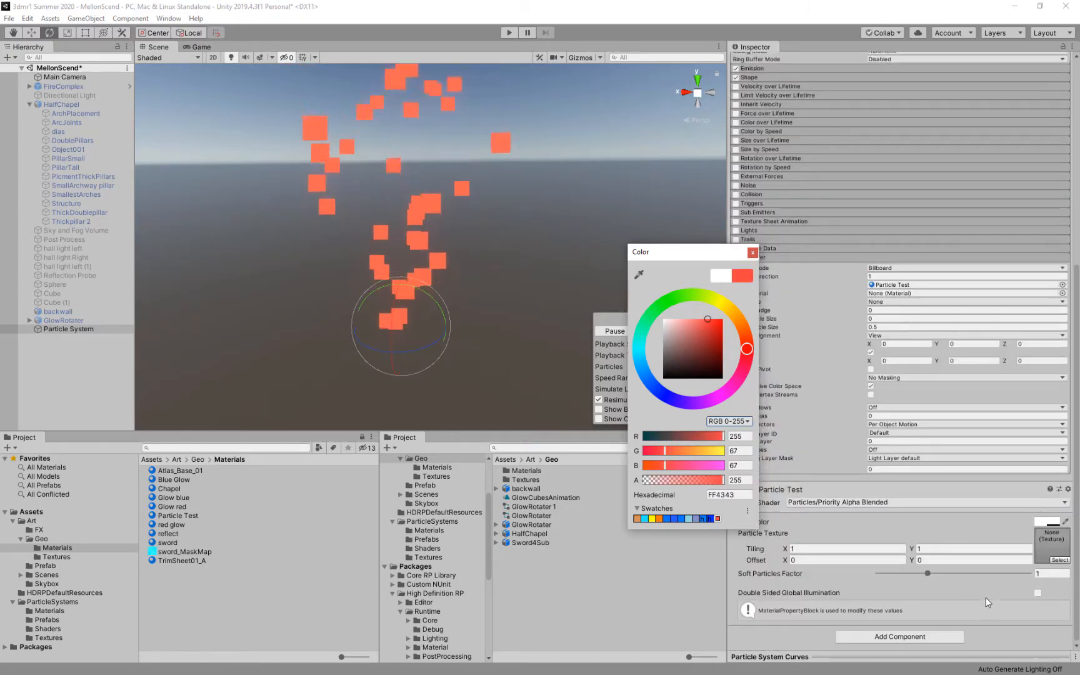
left_click(1047, 521)
left_click(659, 390)
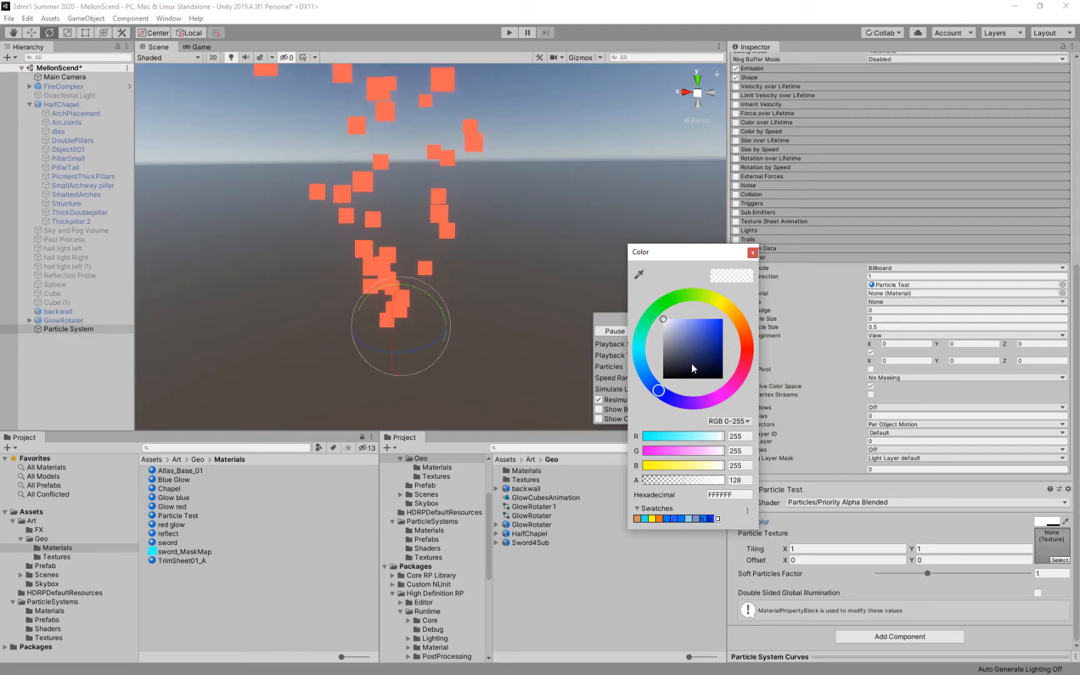
left_click(709, 318)
left_click(702, 319)
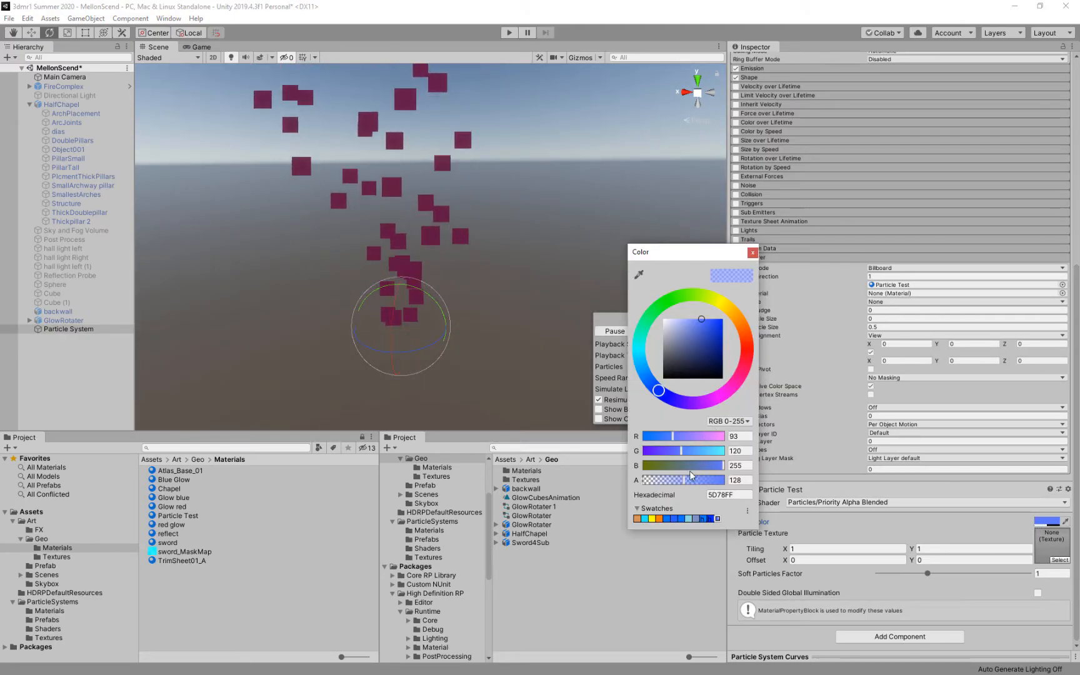
left_click_drag(684, 481, 725, 481)
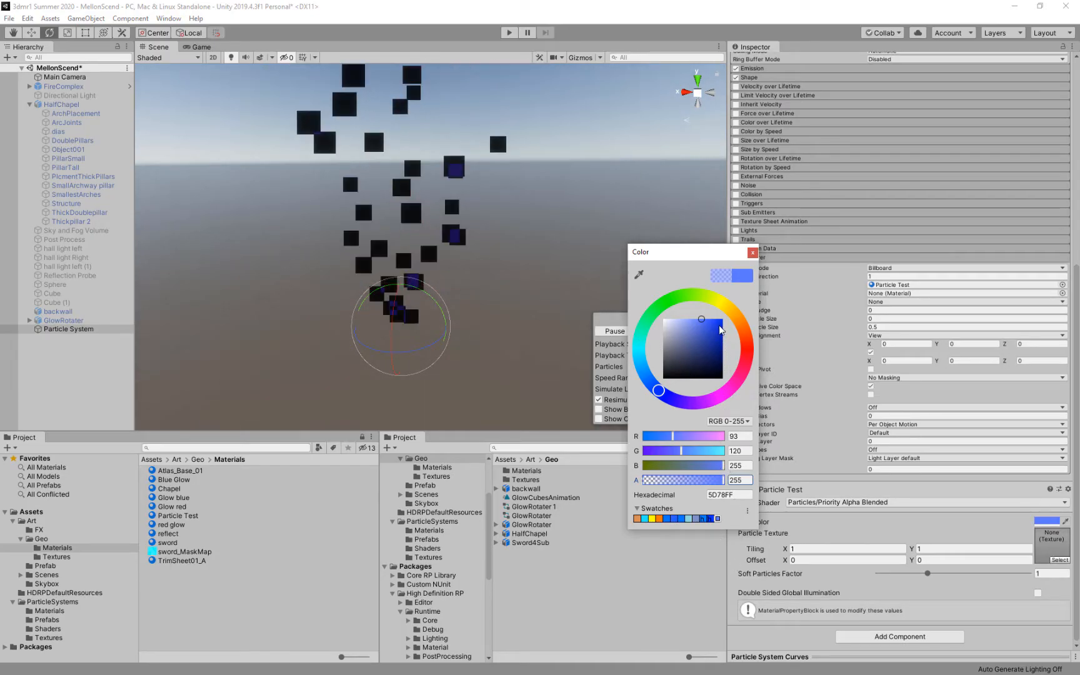
left_click(723, 318)
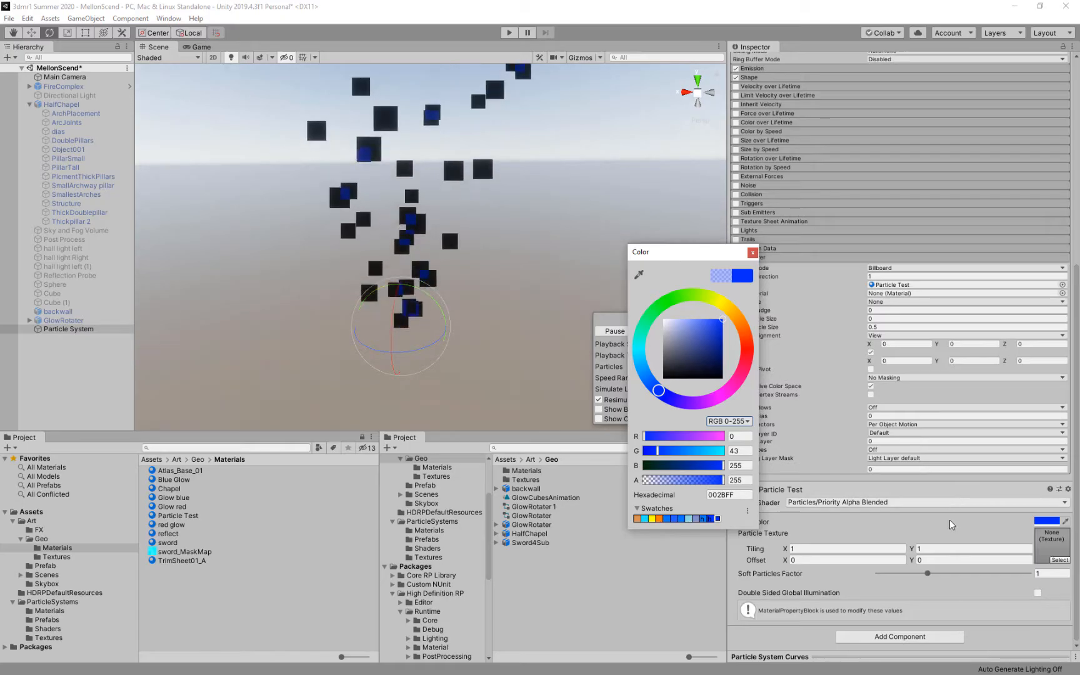
left_click(663, 319)
left_click(753, 252)
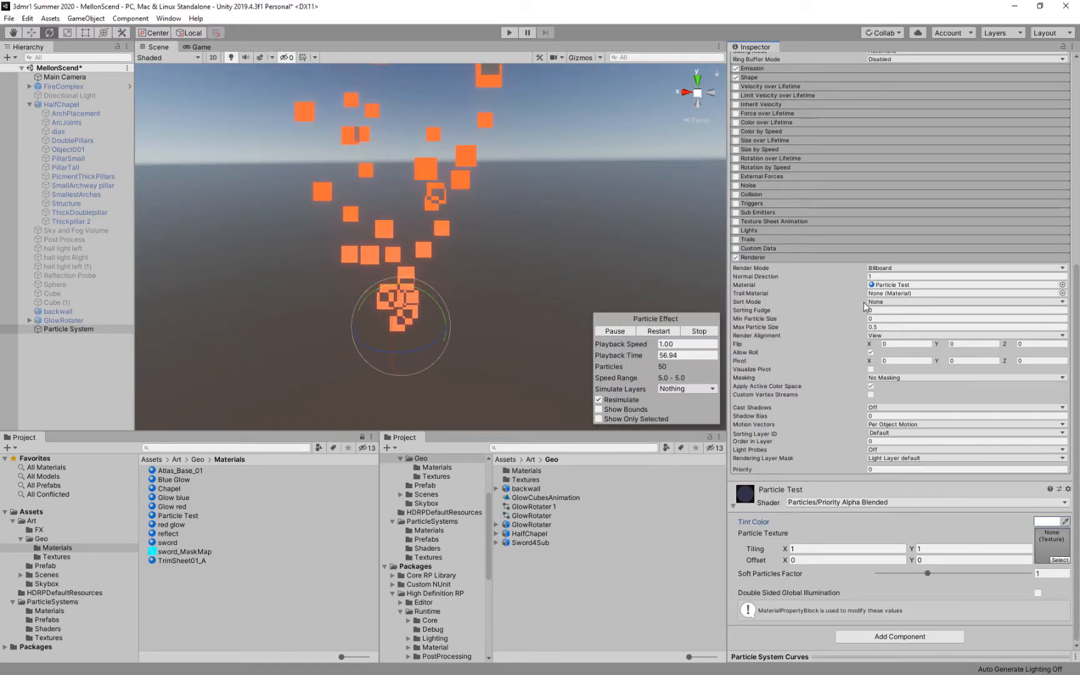
Switch the particle system's Start Color to Gradient and apply the light blue to periwinkle preset that is transparent at both ends
scroll(1001, 313, "up", 5)
left_click(1066, 281)
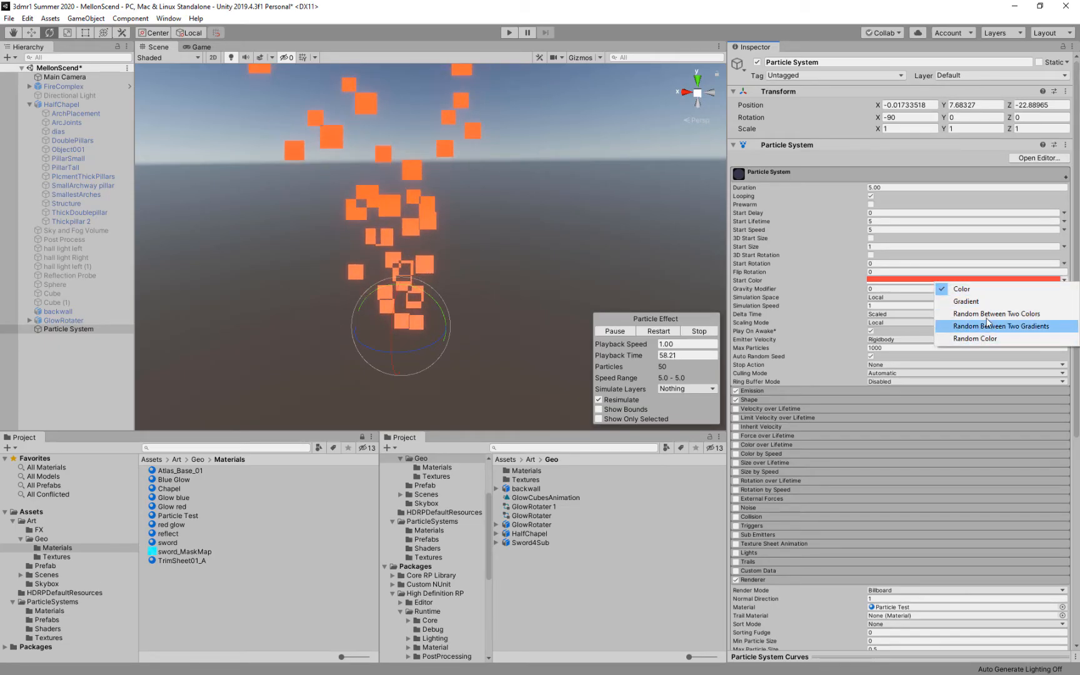
left_click(966, 301)
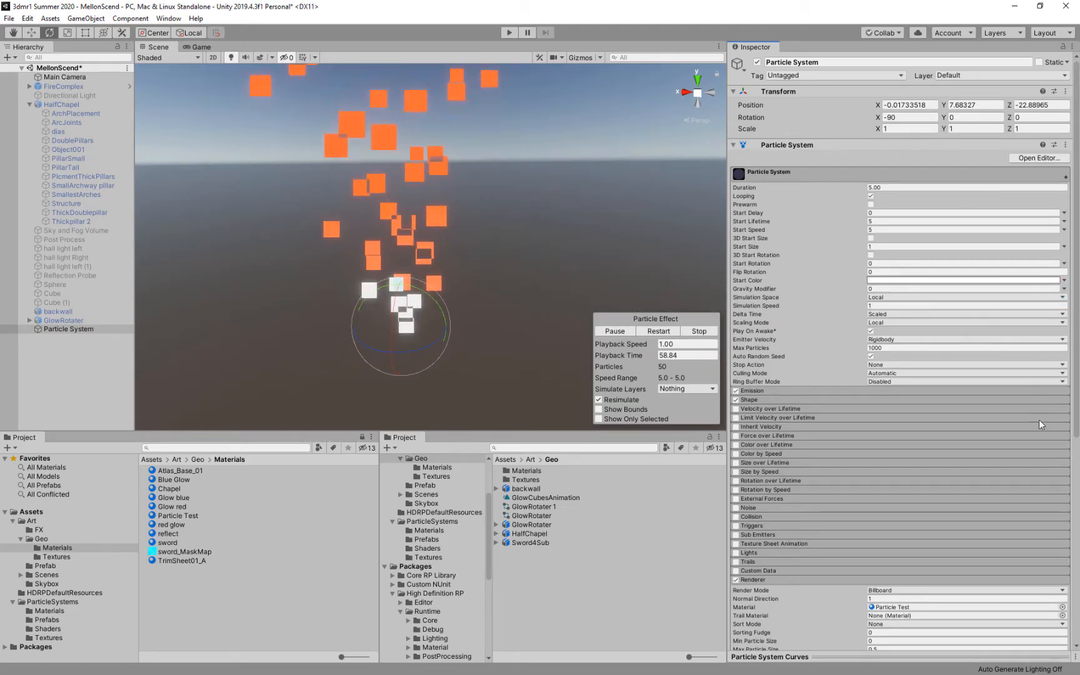
left_click(964, 281)
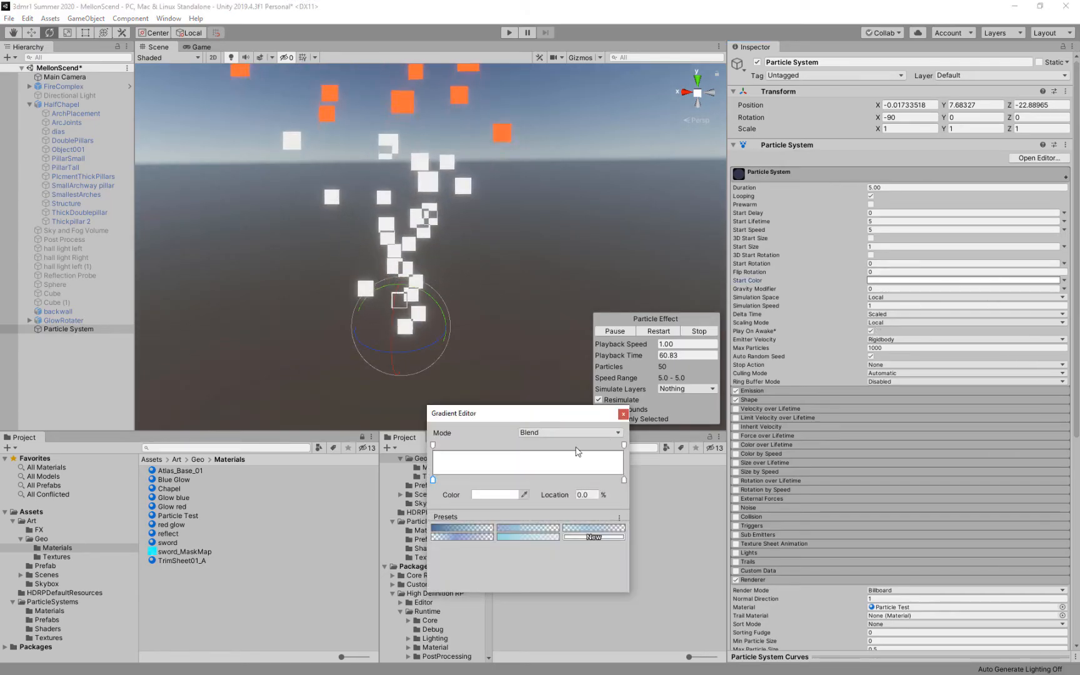
left_click(476, 529)
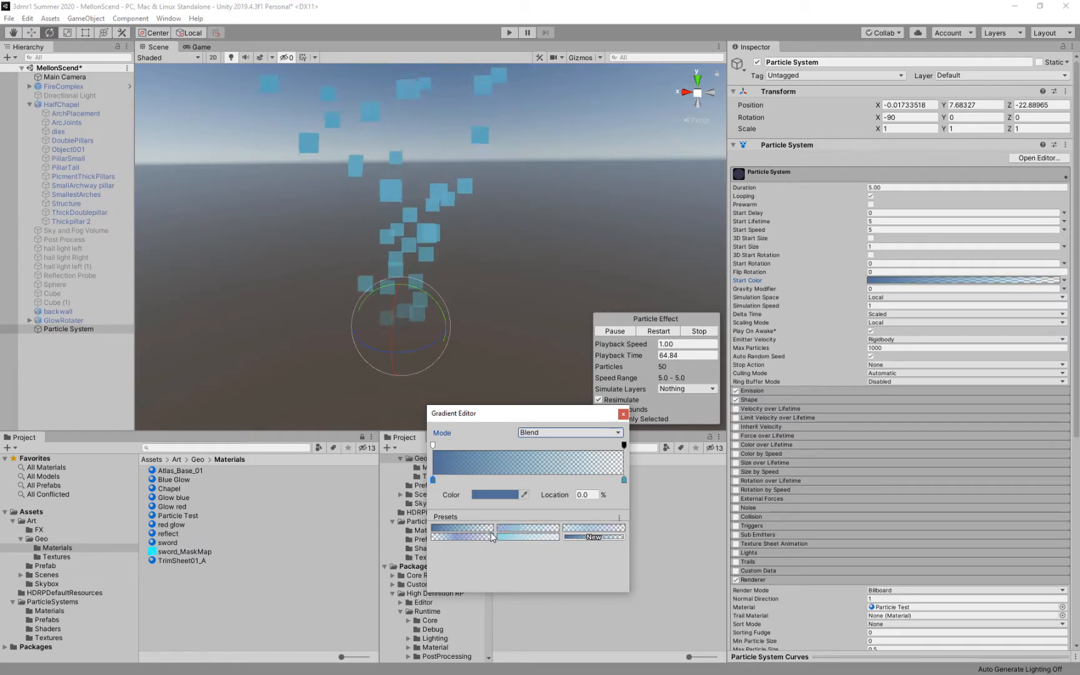
left_click(529, 543)
left_click(467, 543)
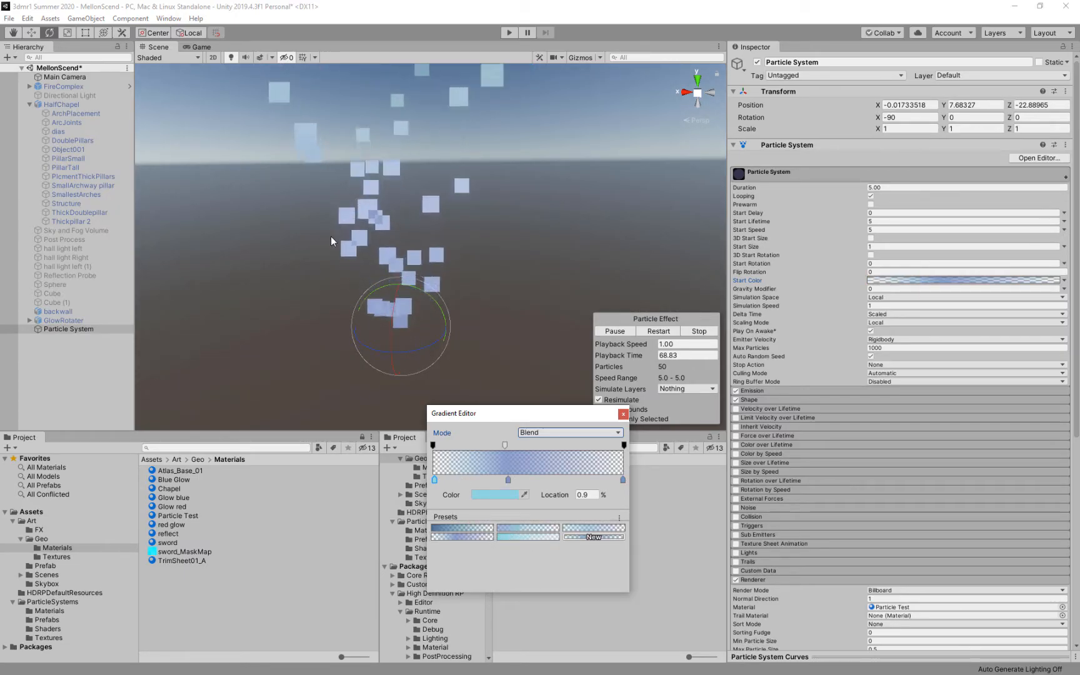
Recolor the gradient's middle color key at 39.4% to orange-red FF3200
left_click(508, 479)
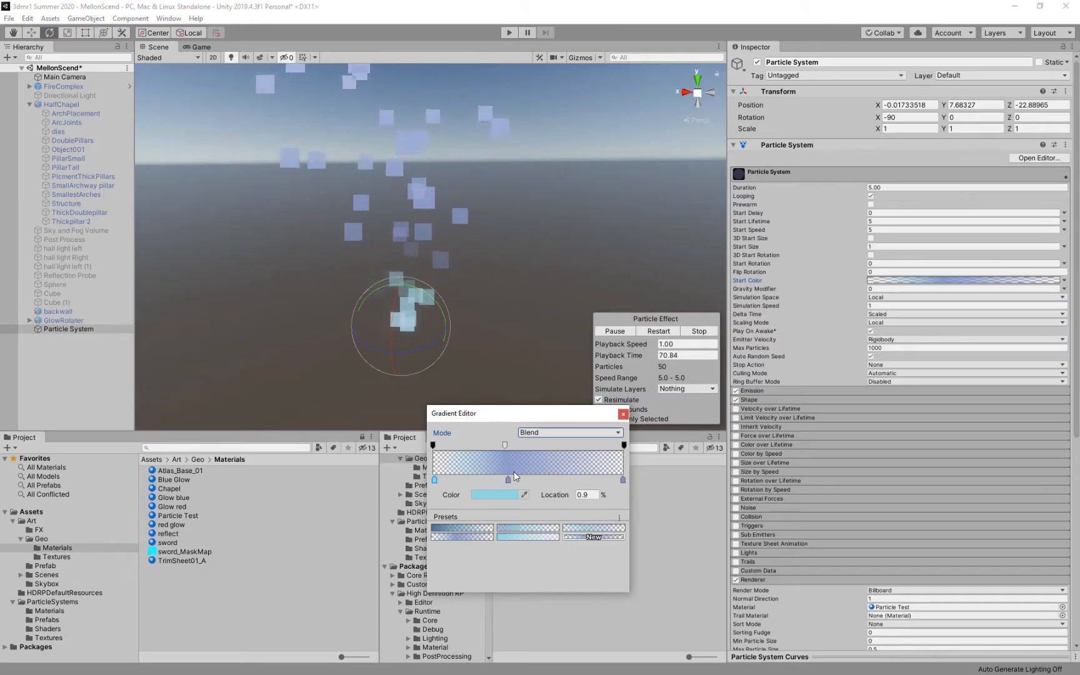
left_click(494, 495)
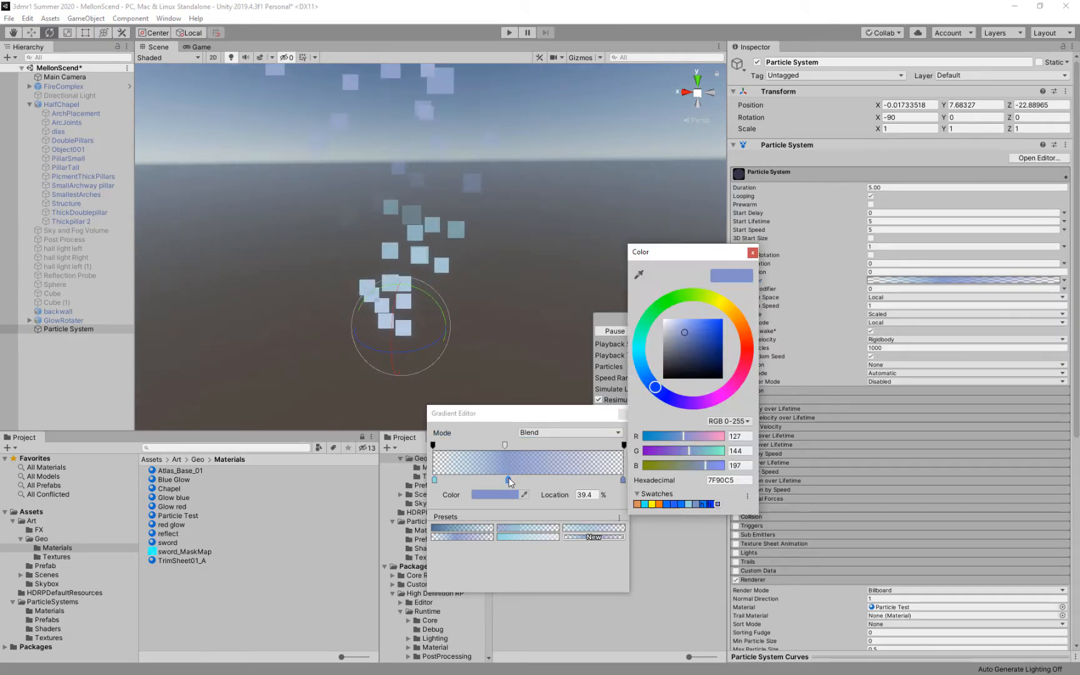
left_click(747, 338)
left_click_drag(697, 321, 724, 318)
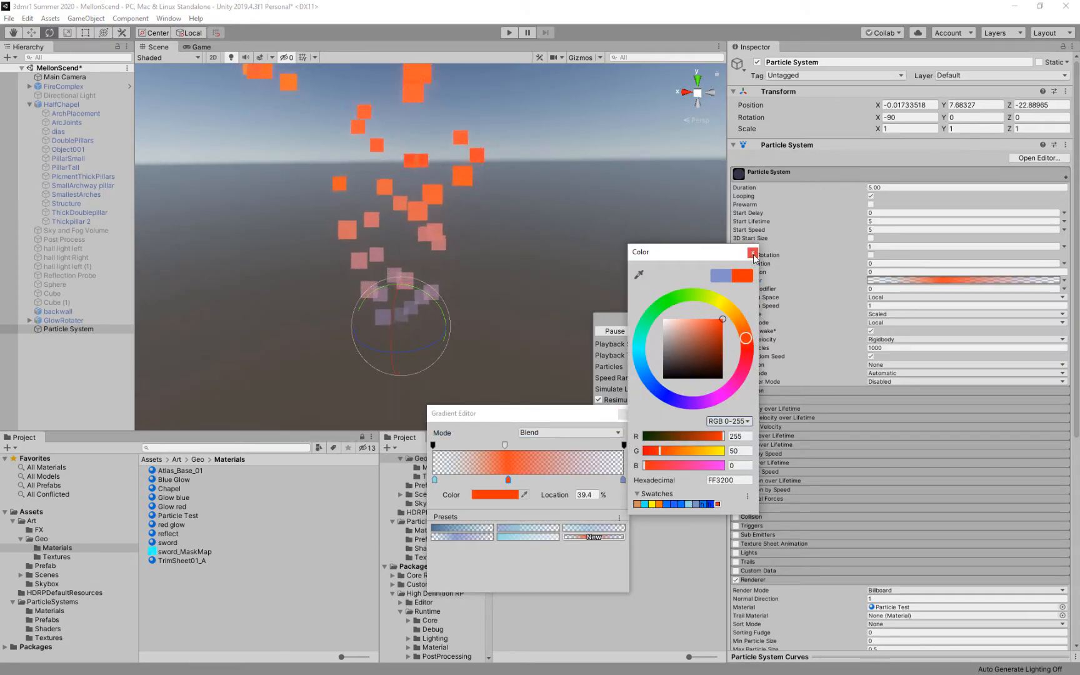
Recolor the gradient's end color key at 99.4% to purple 9100FF
left_click(623, 480)
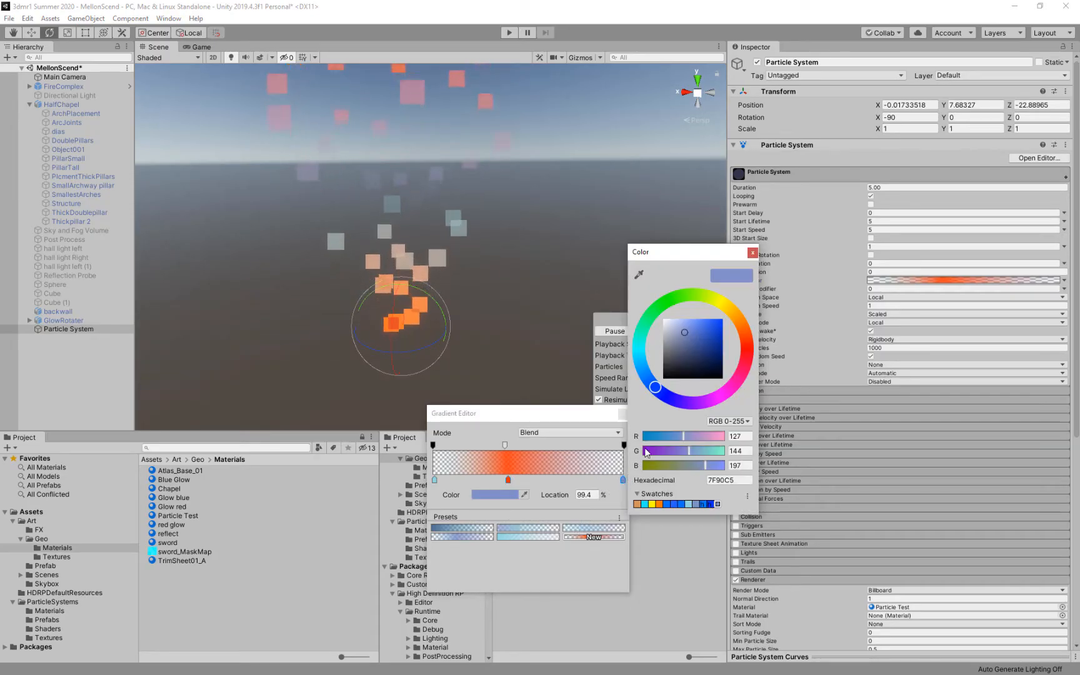
left_click(694, 401)
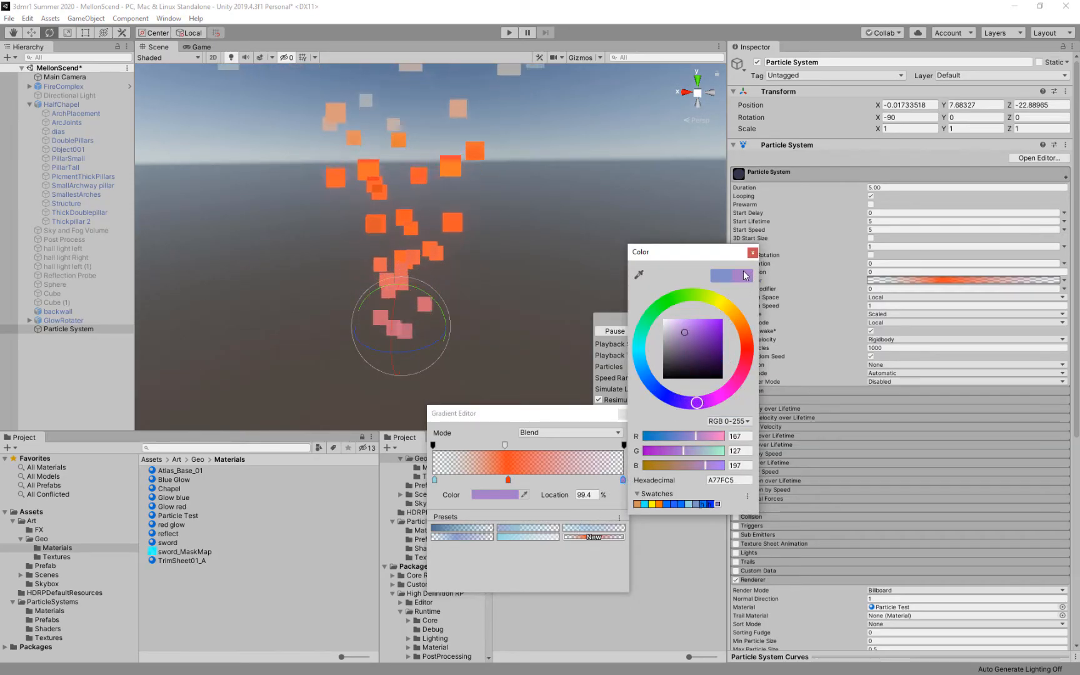
left_click_drag(700, 322, 722, 319)
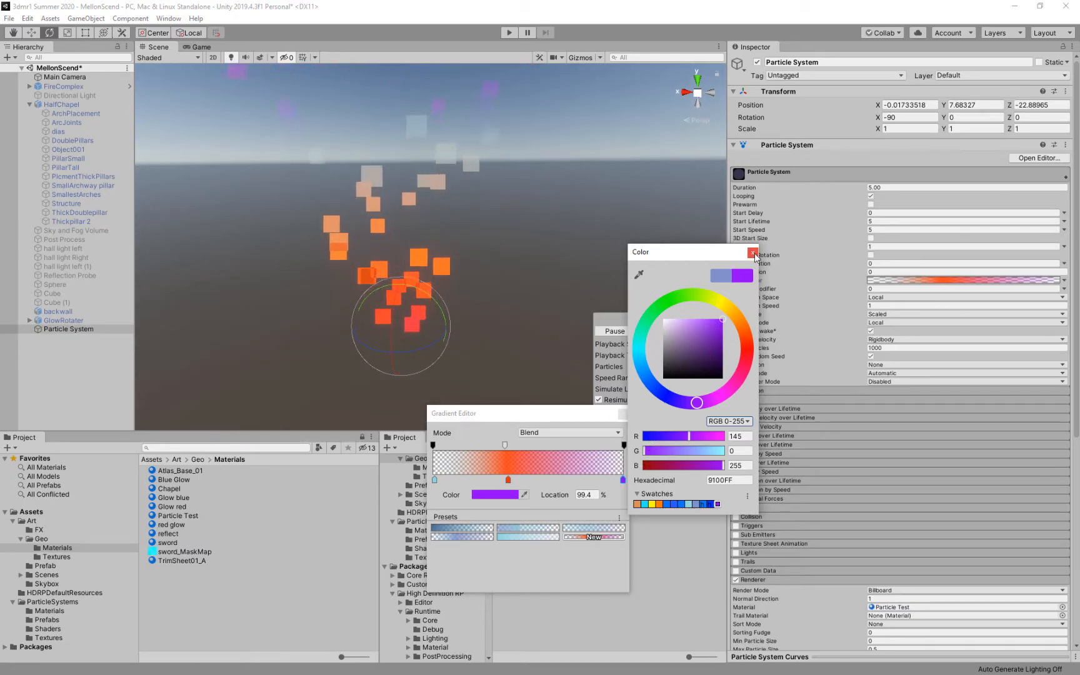
Recolor the gradient's first color key at 0.9% to yellow and close the gradient editor
left_click(436, 481)
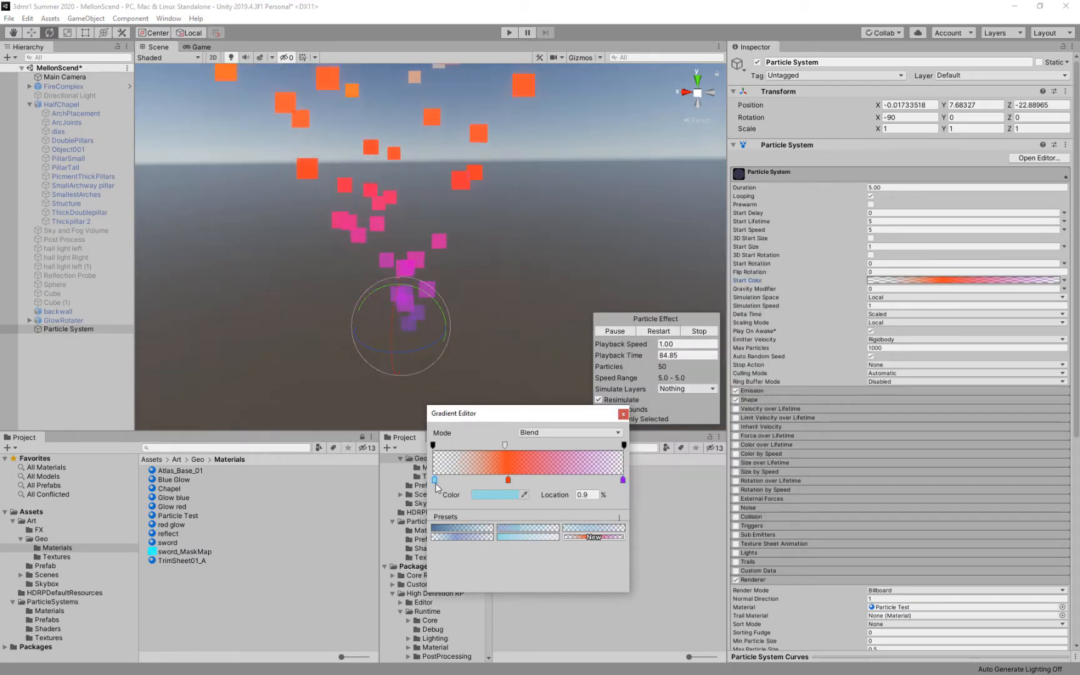
left_click(494, 494)
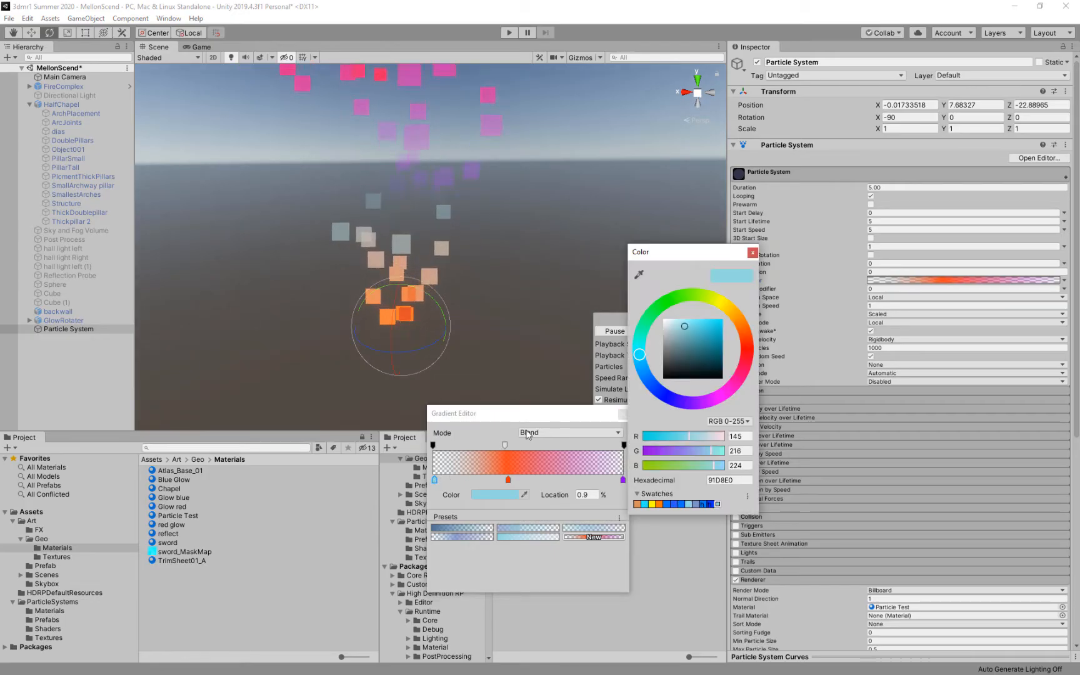
left_click(719, 302)
left_click(707, 318)
left_click(753, 253)
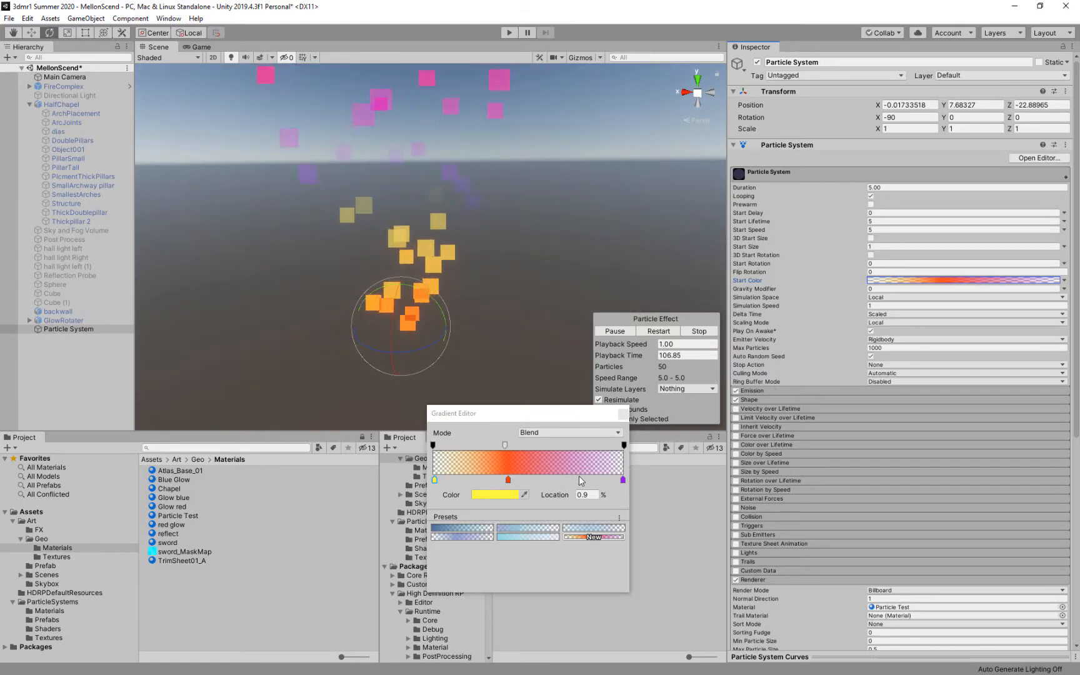
left_click(626, 422)
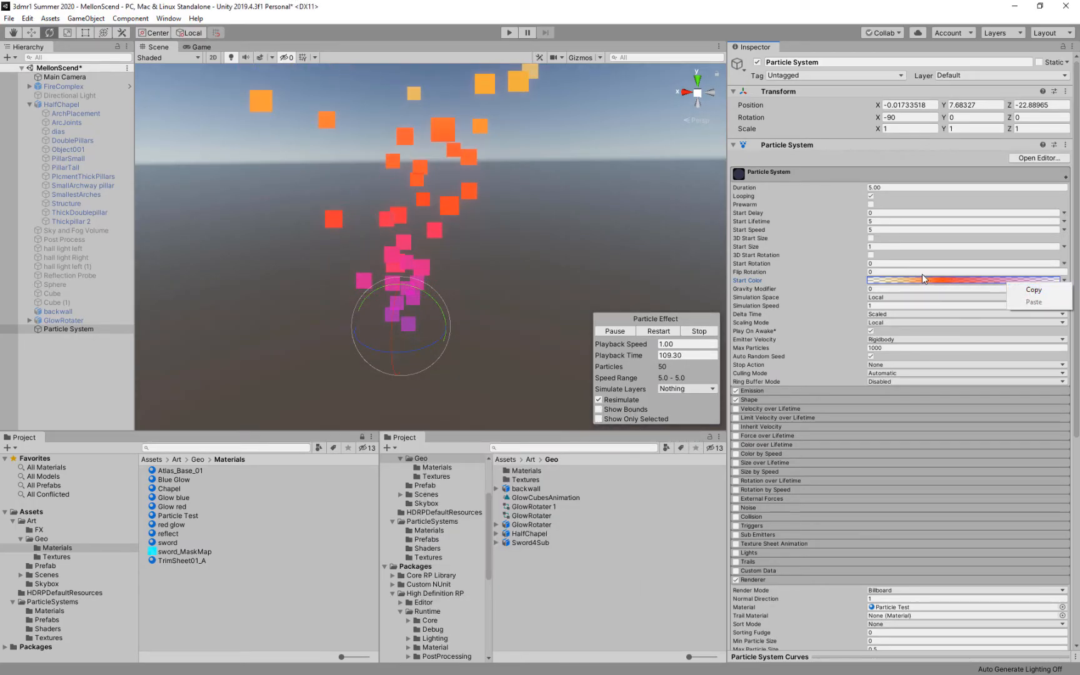
Switch the particle system's Start Color back to a single Color and set it to white
left_click(1064, 280)
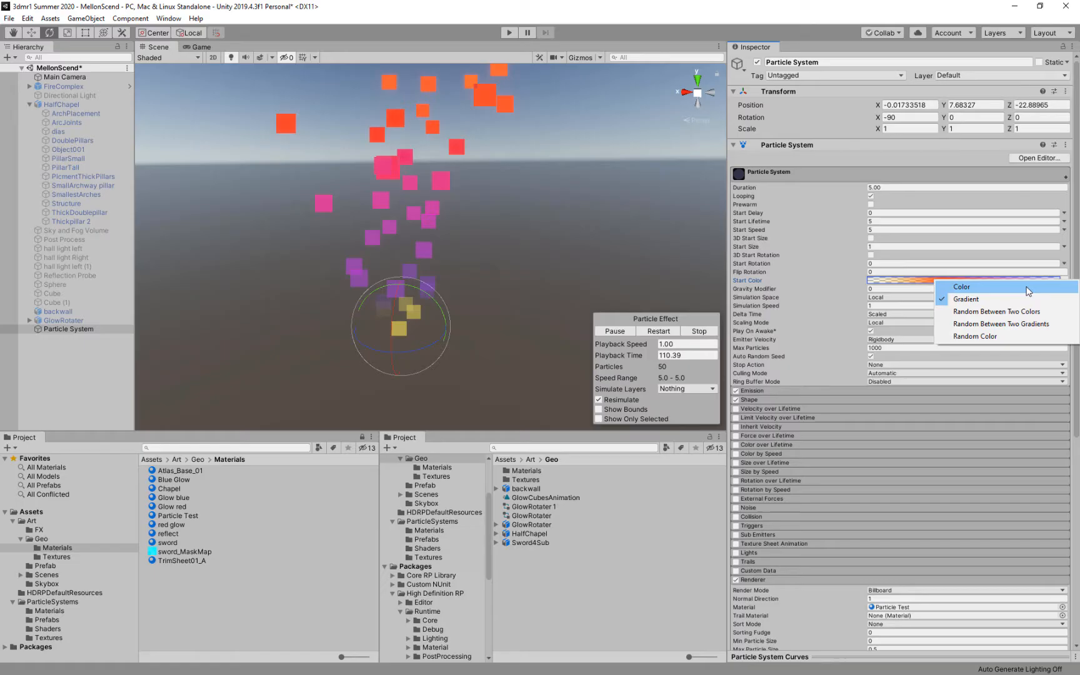
left_click(981, 288)
left_click(957, 279)
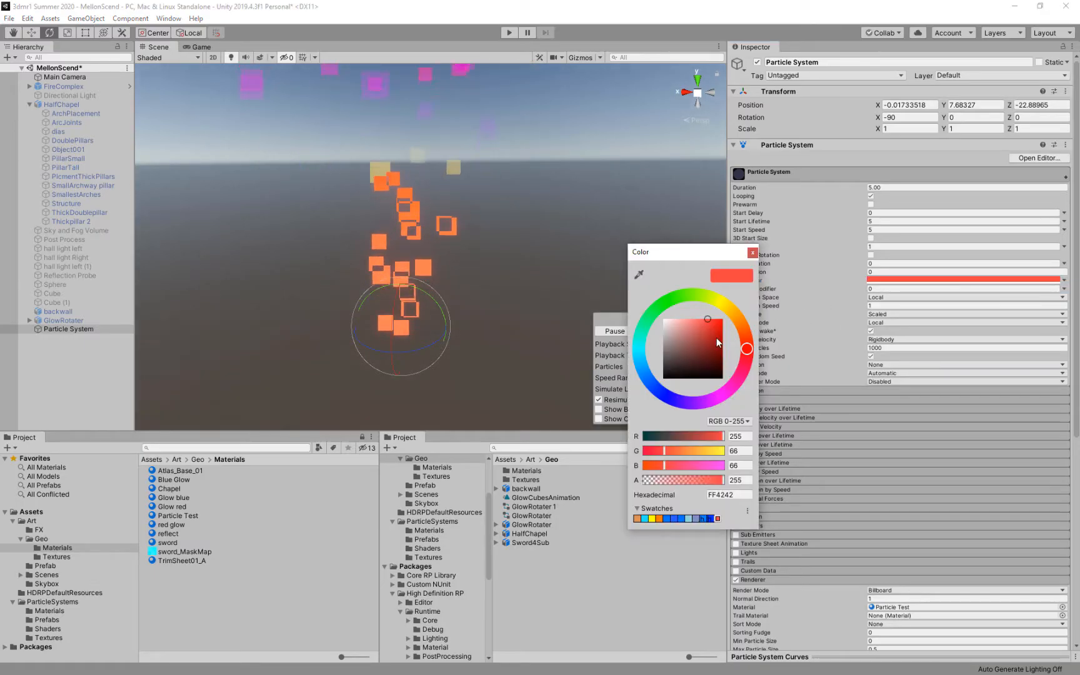
left_click_drag(716, 339, 653, 306)
left_click(752, 253)
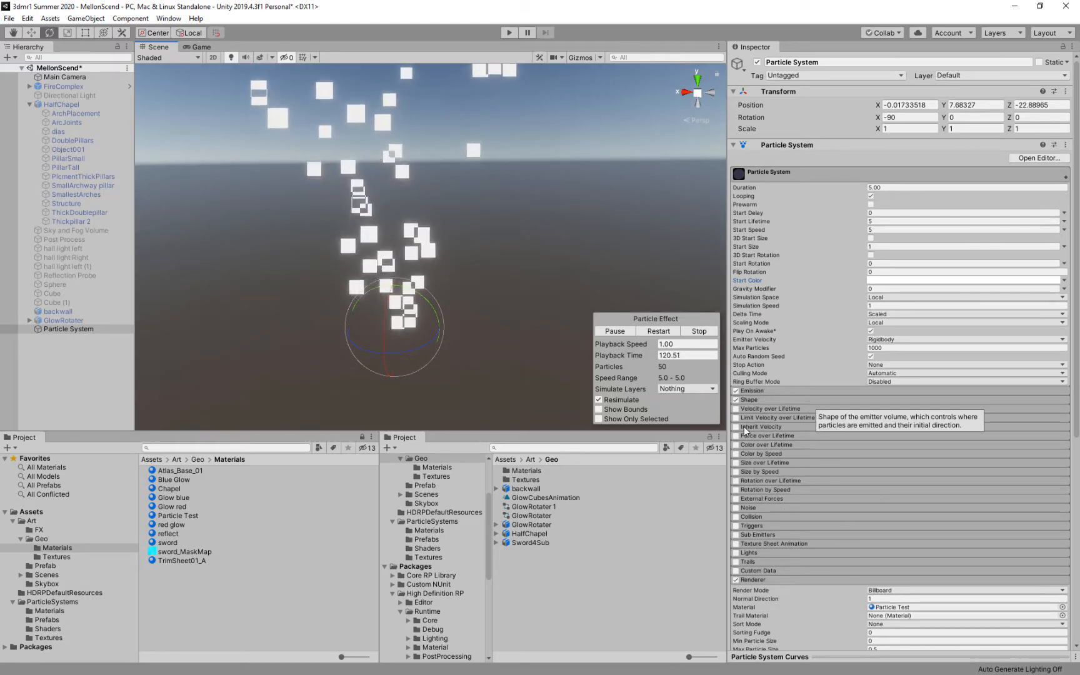
Enable the Color over Lifetime module and check its color gradient and gradient modes
left_click(757, 444)
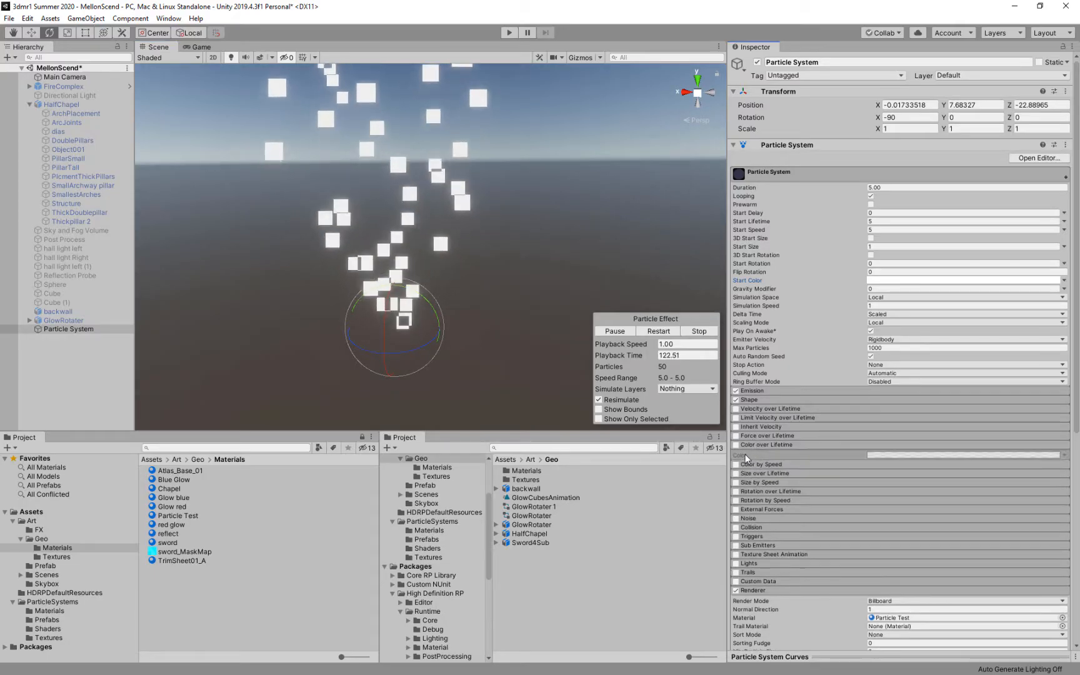
left_click(1013, 454)
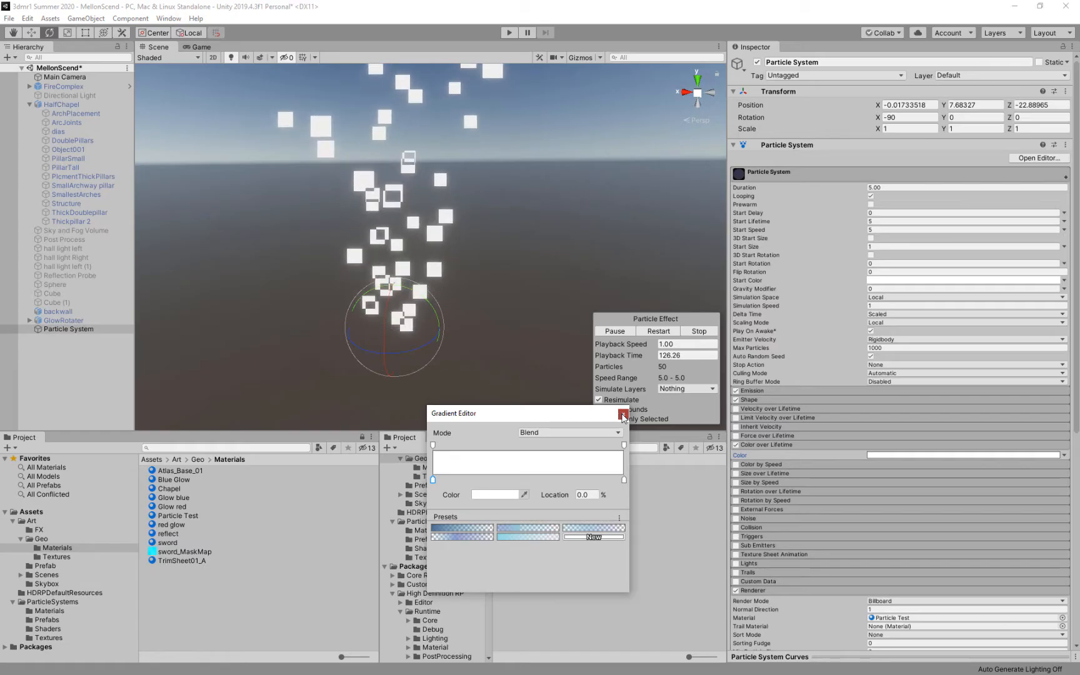
left_click(623, 415)
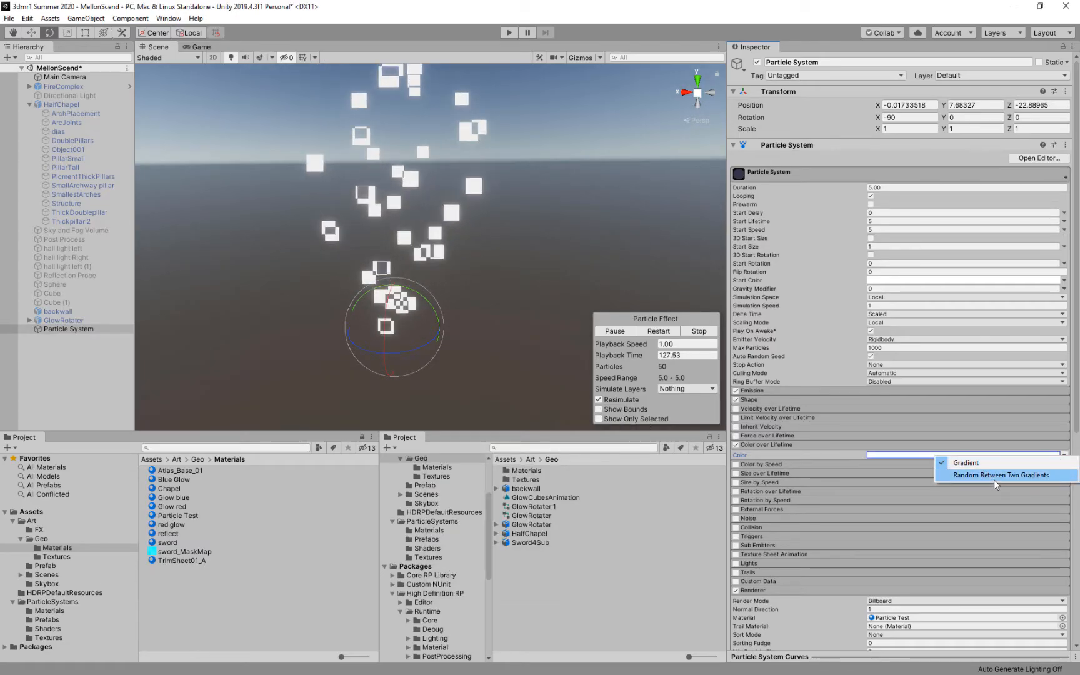
left_click(880, 456)
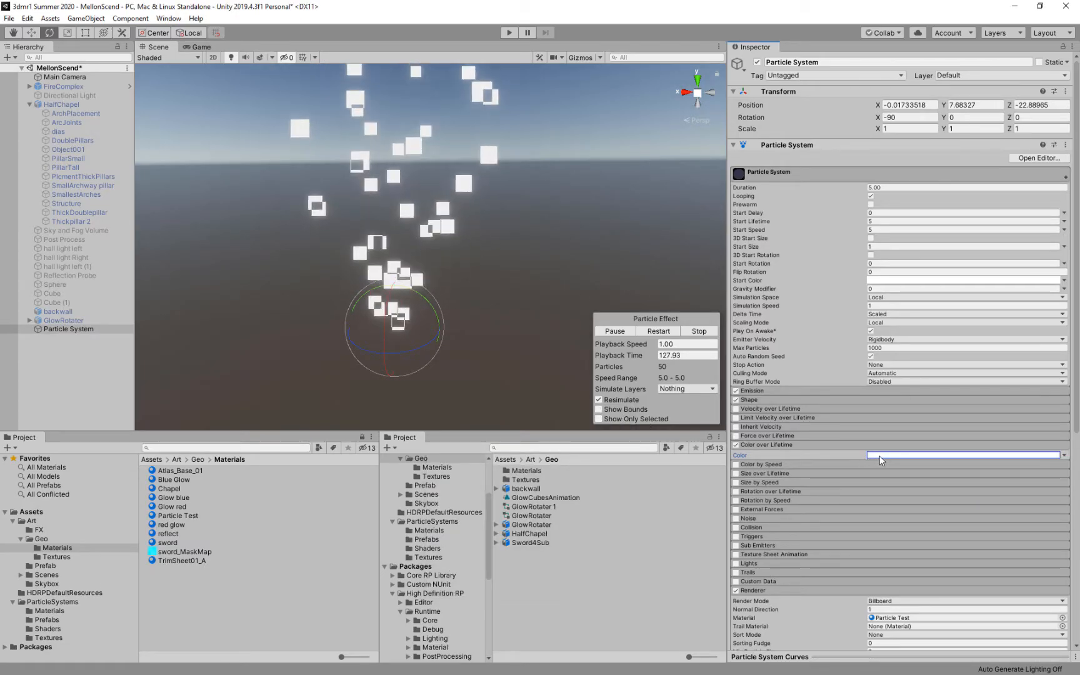
Add a color key at 50.9% to the Color over Lifetime gradient and recolor its first key to yellow
left_click(975, 455)
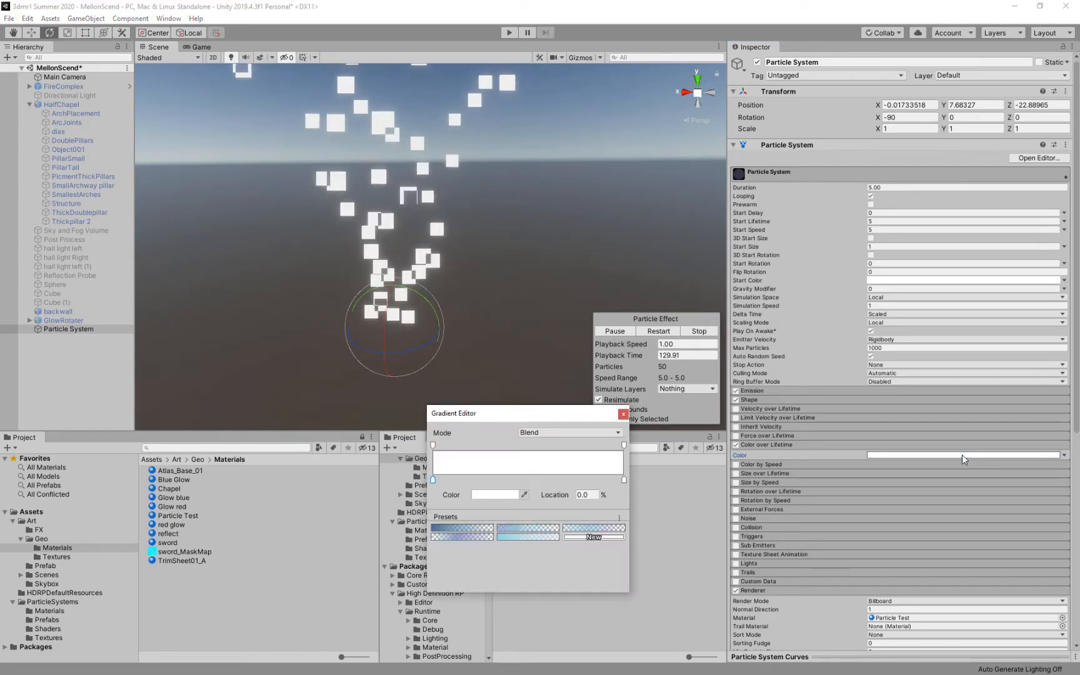
left_click(531, 479)
double_click(432, 480)
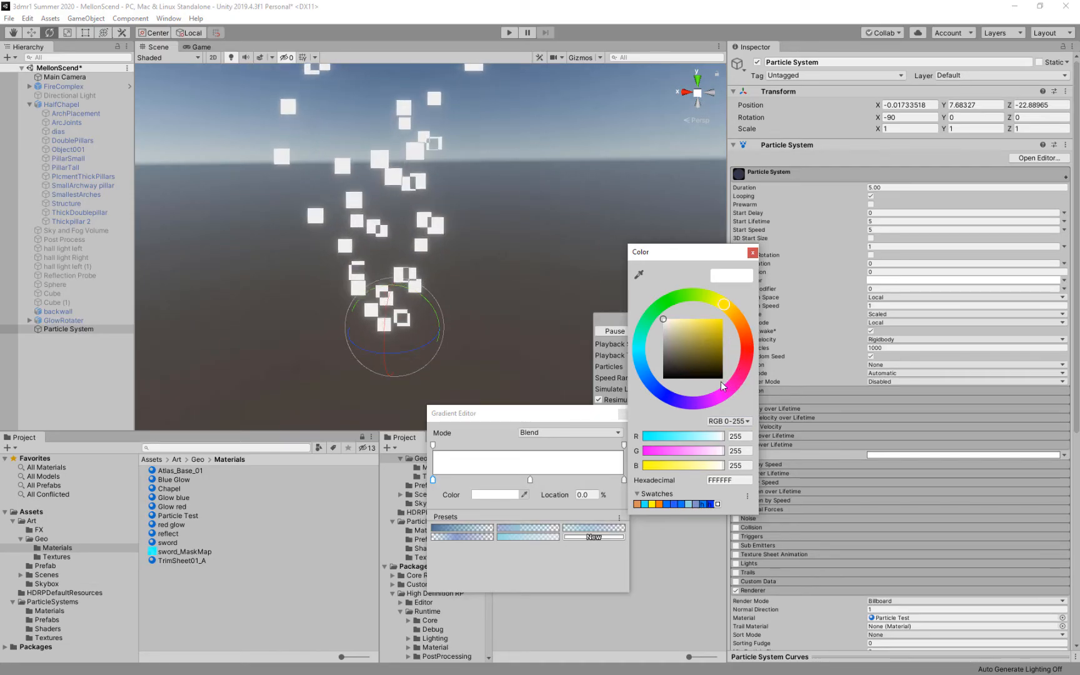
left_click(724, 305)
left_click(715, 319)
left_click(753, 253)
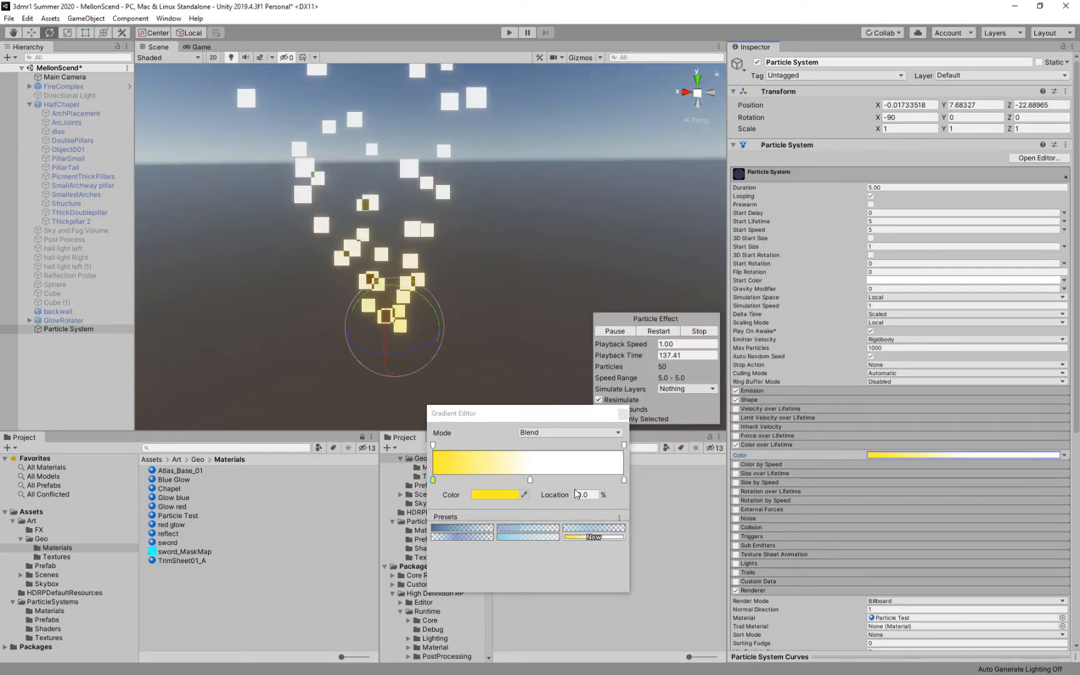
Recolor the Color over Lifetime gradient's middle key at 50.9% to blue 0052FF
double_click(530, 480)
left_click(652, 384)
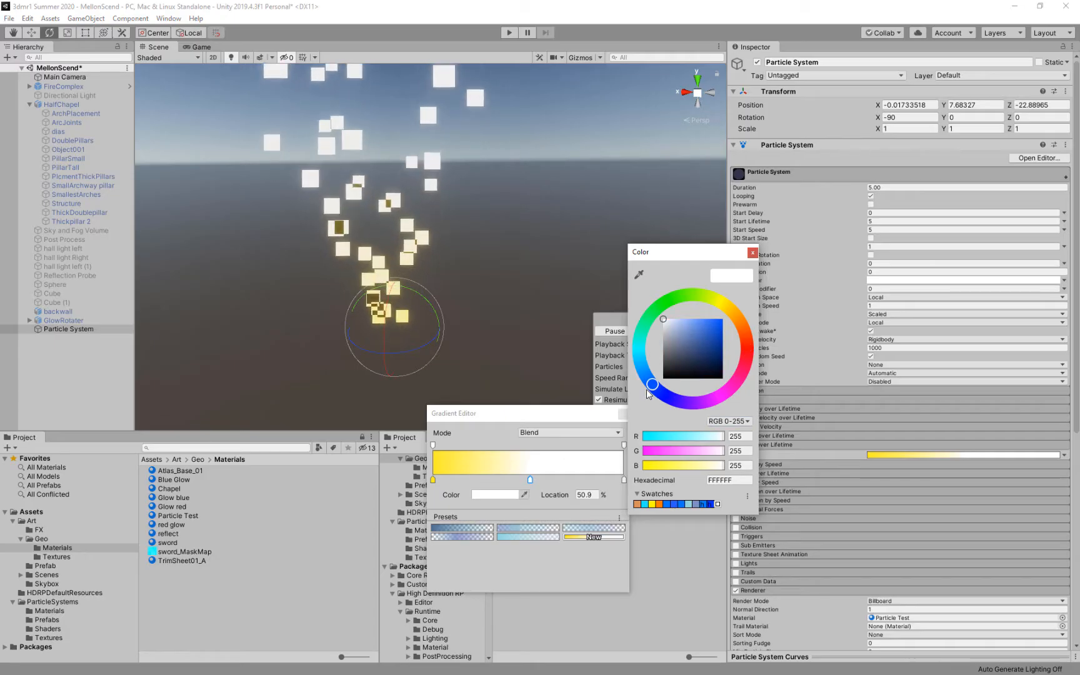
left_click(715, 323)
left_click(722, 319)
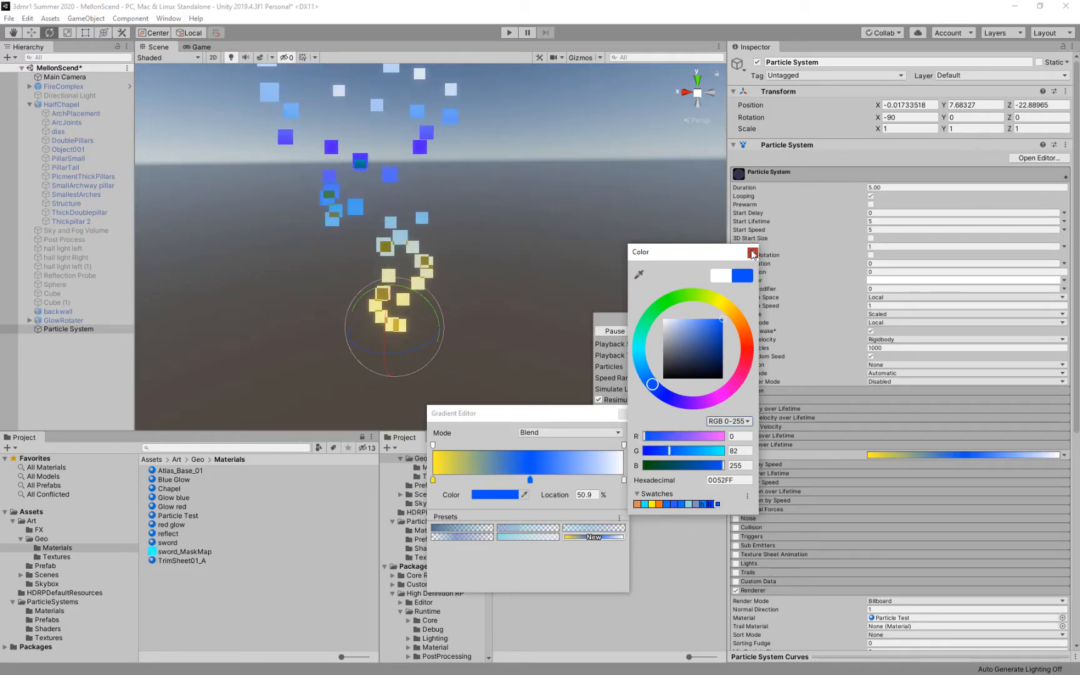
left_click(753, 253)
Try to recolor the white end key of the Color over Lifetime gradient to red FF0000
left_click(973, 456)
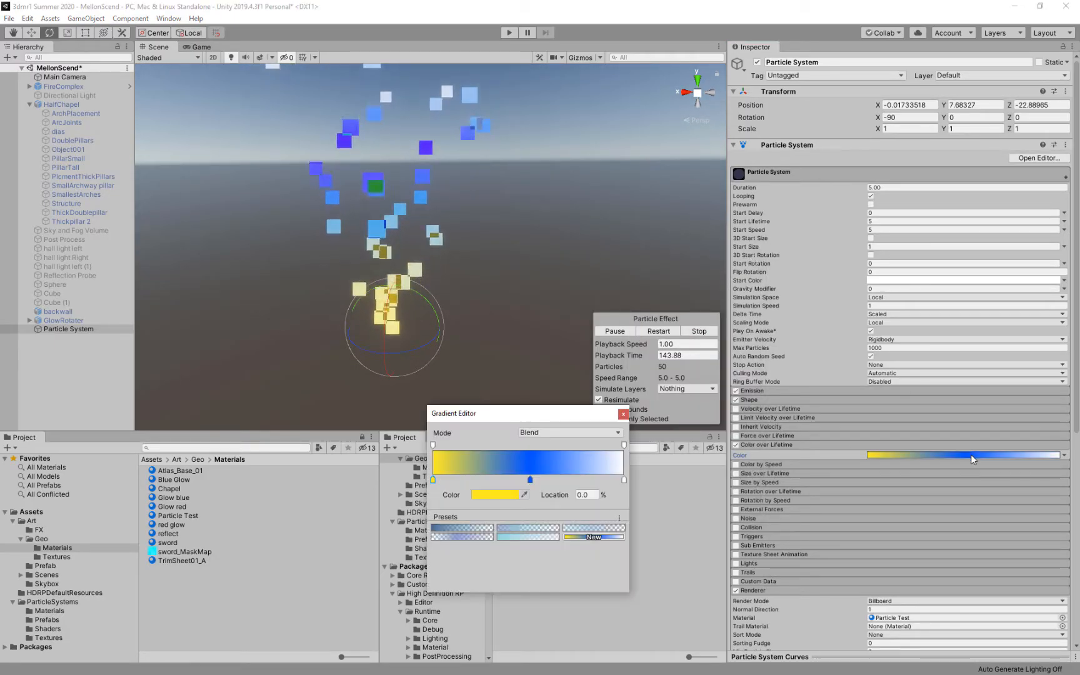
double_click(624, 480)
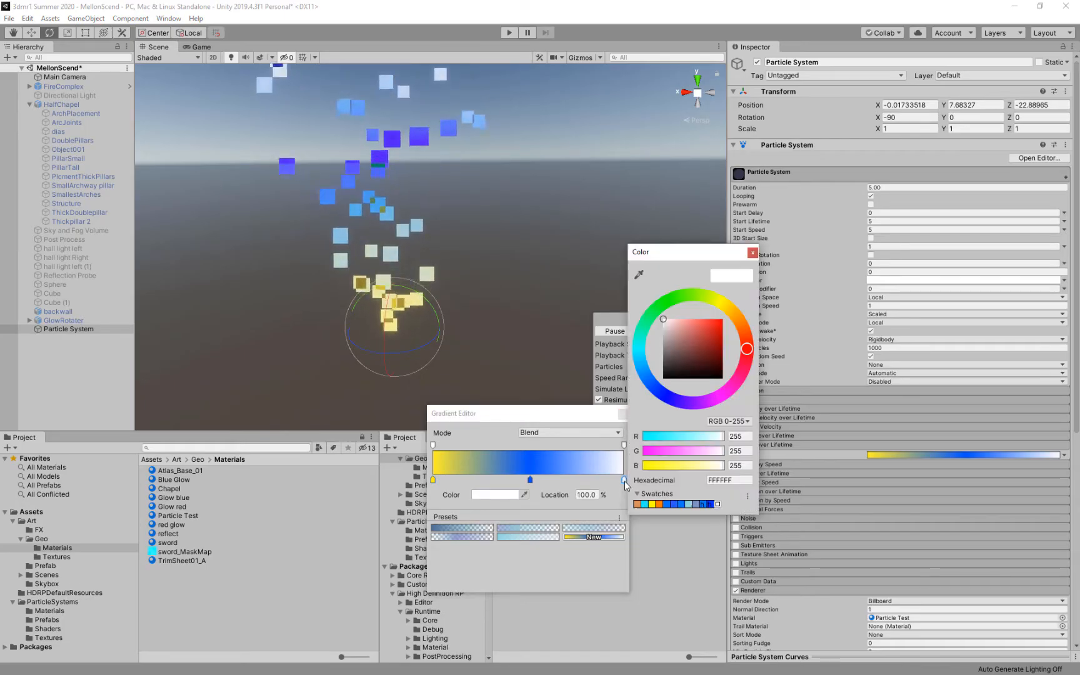
left_click_drag(710, 330, 727, 306)
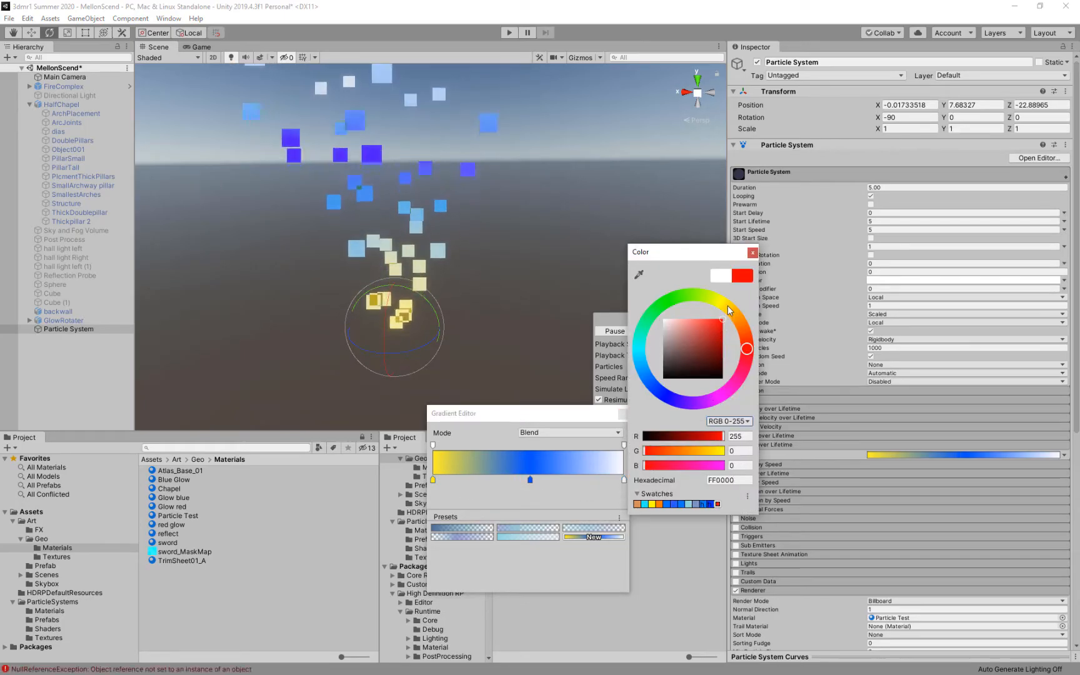
left_click(754, 253)
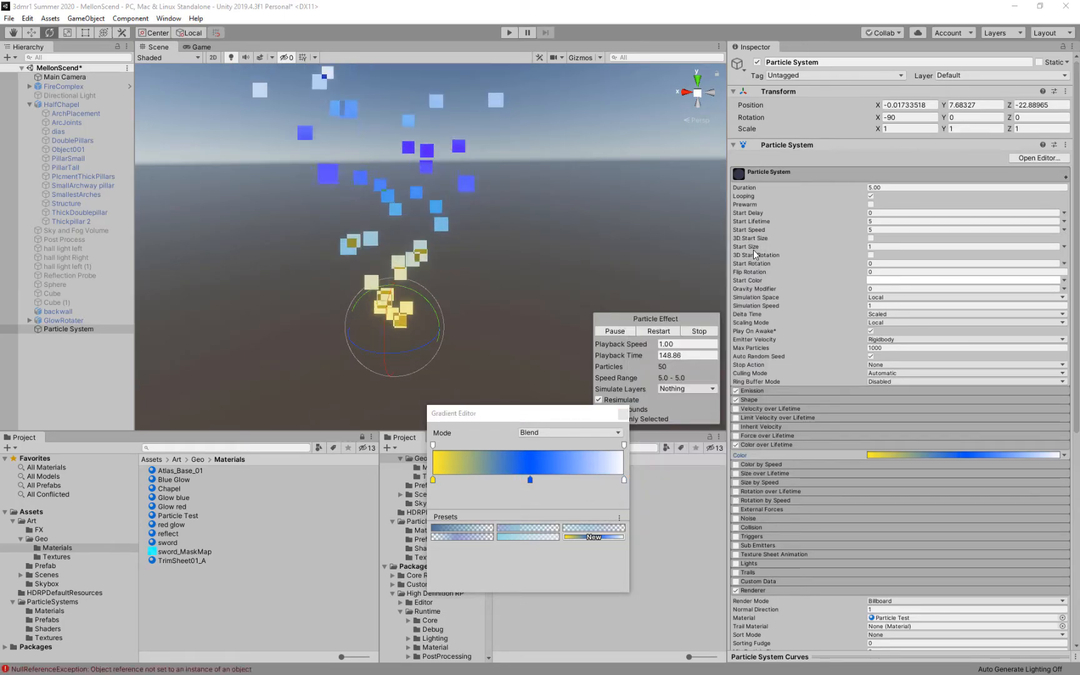
left_click(453, 242)
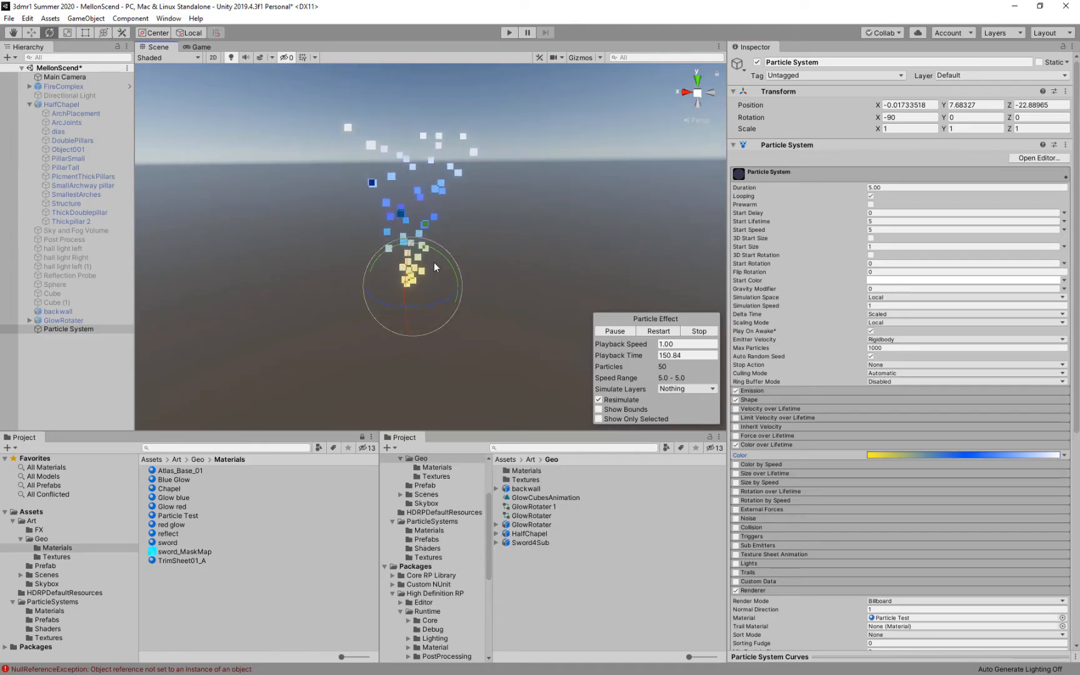
Try to replace the gradient's white end key with a new key at 100% and recolor it to red FF1500
left_click(1052, 456)
double_click(624, 480)
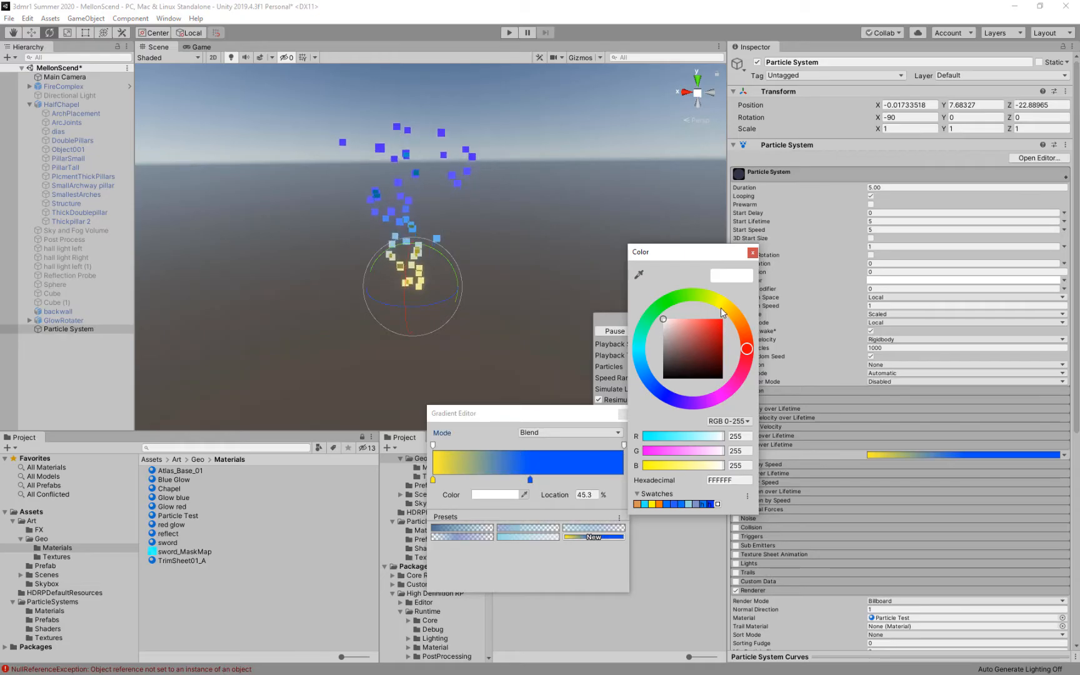
left_click(753, 253)
left_click(623, 480)
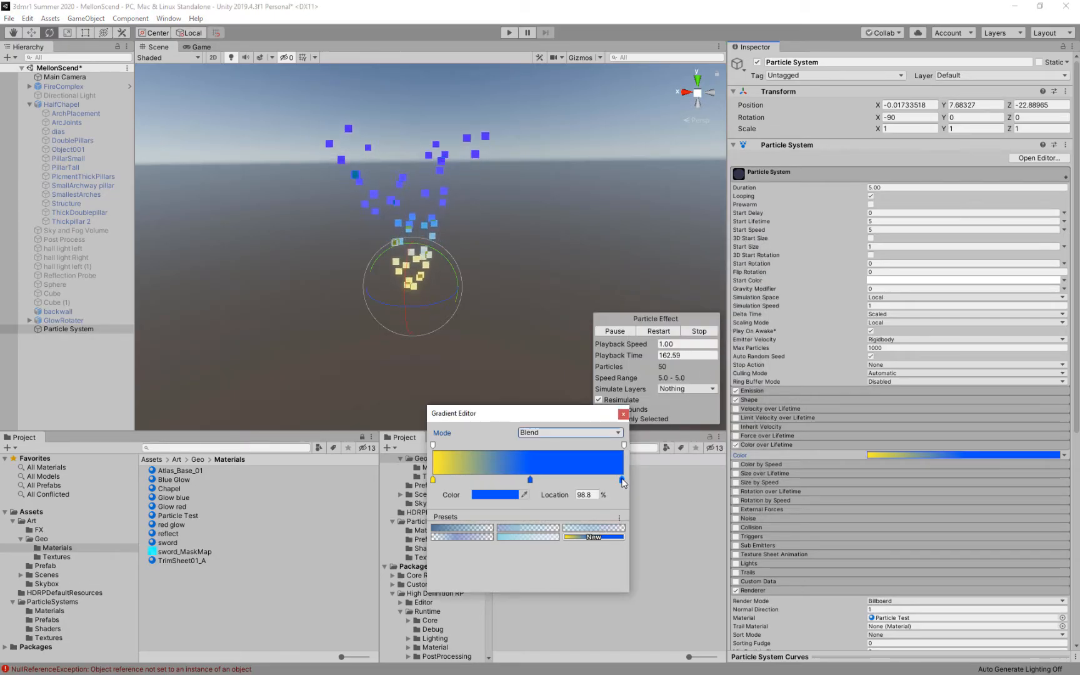
key("Delete")
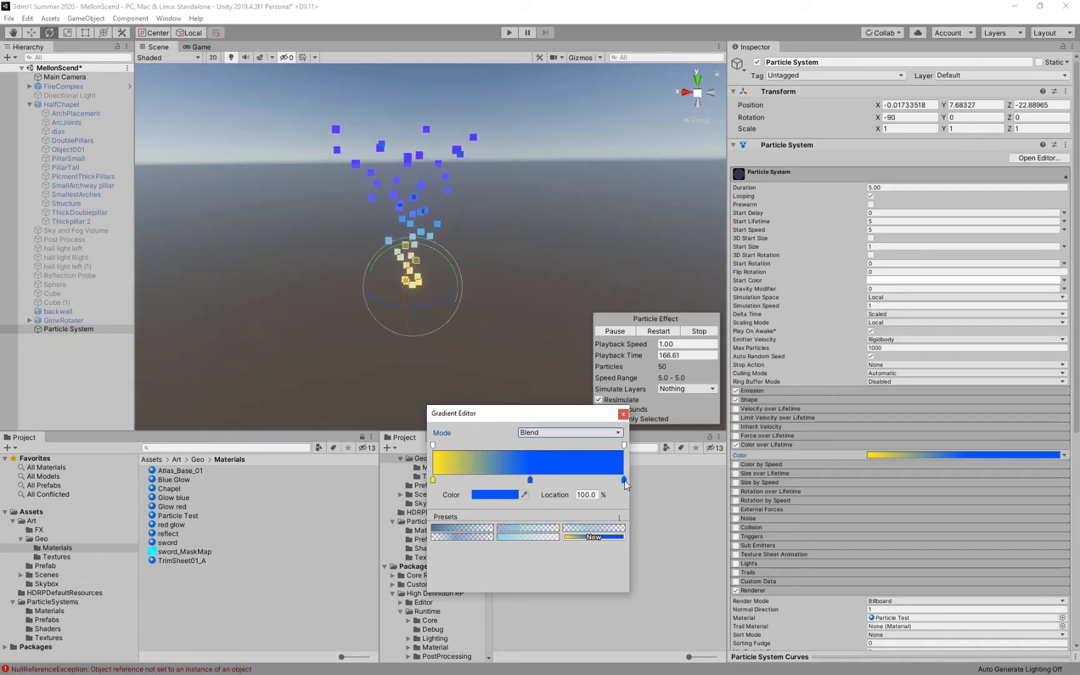
double_click(624, 480)
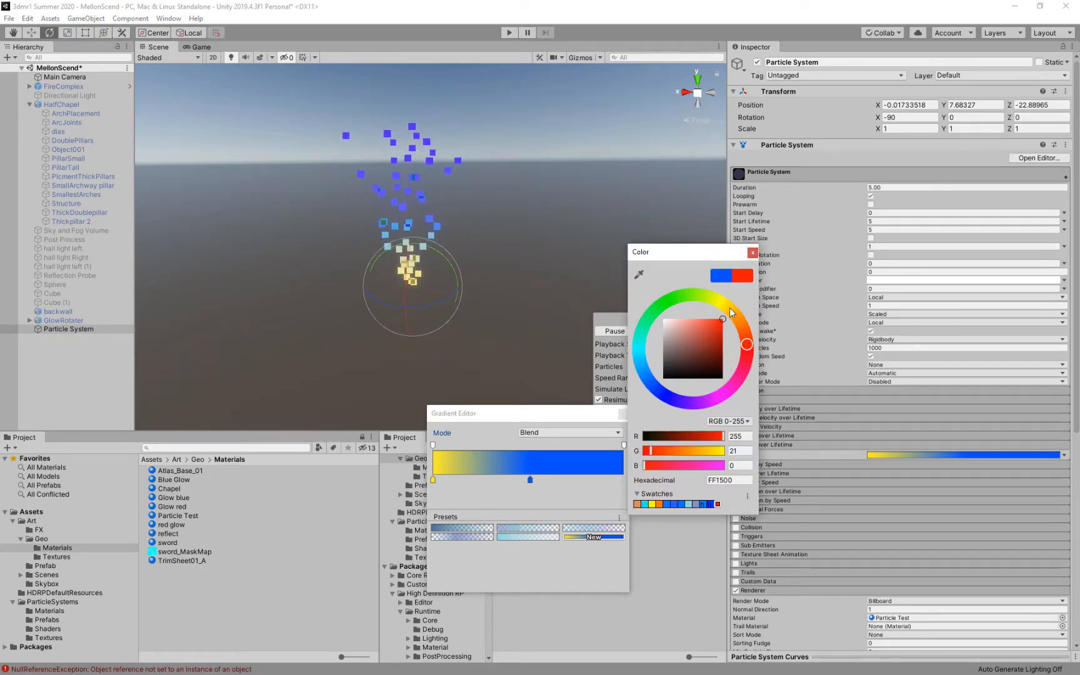
left_click(753, 254)
Add a color key at 97.9% to the Color over Lifetime gradient, color it red FF1500 and close the gradient editor
double_click(620, 479)
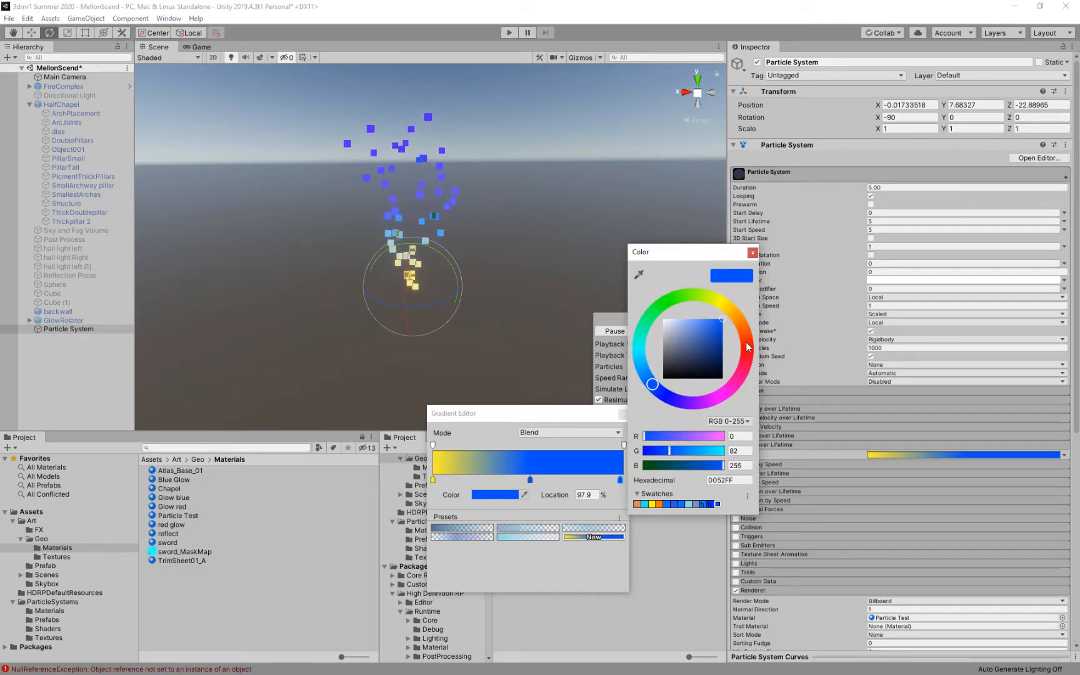
left_click(749, 347)
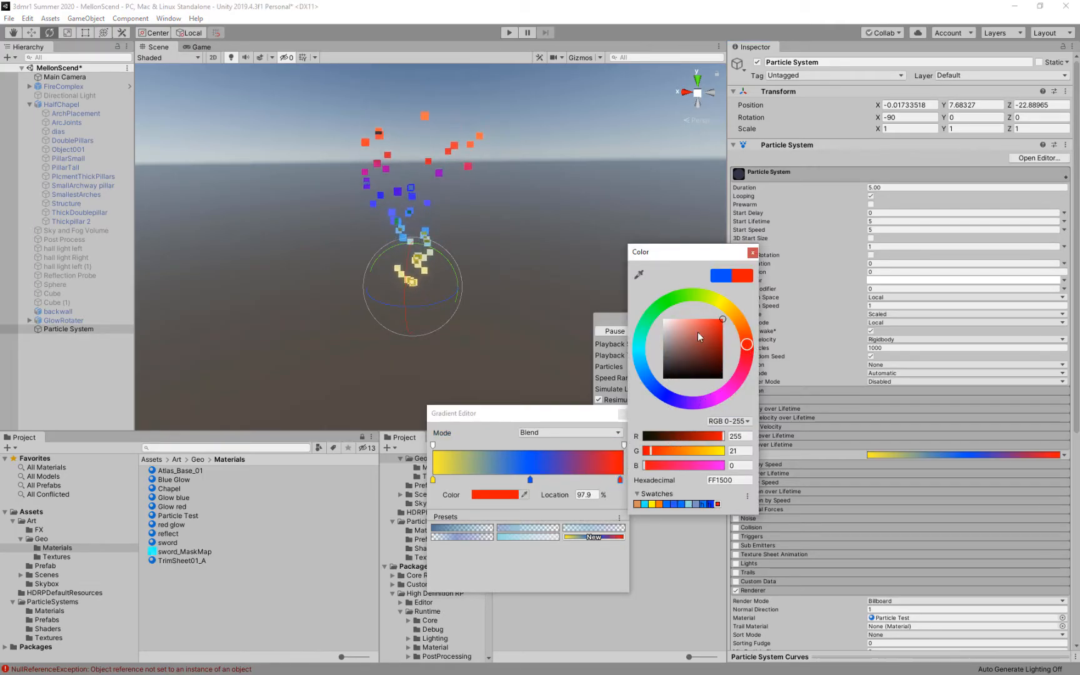
left_click(754, 253)
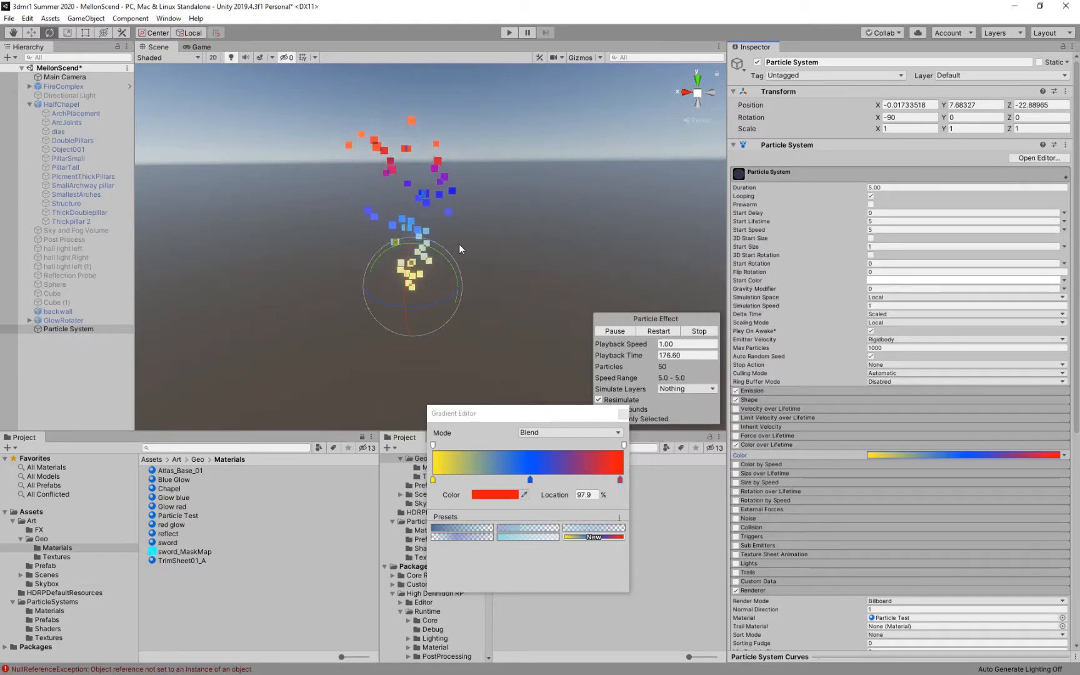
left_click(422, 211)
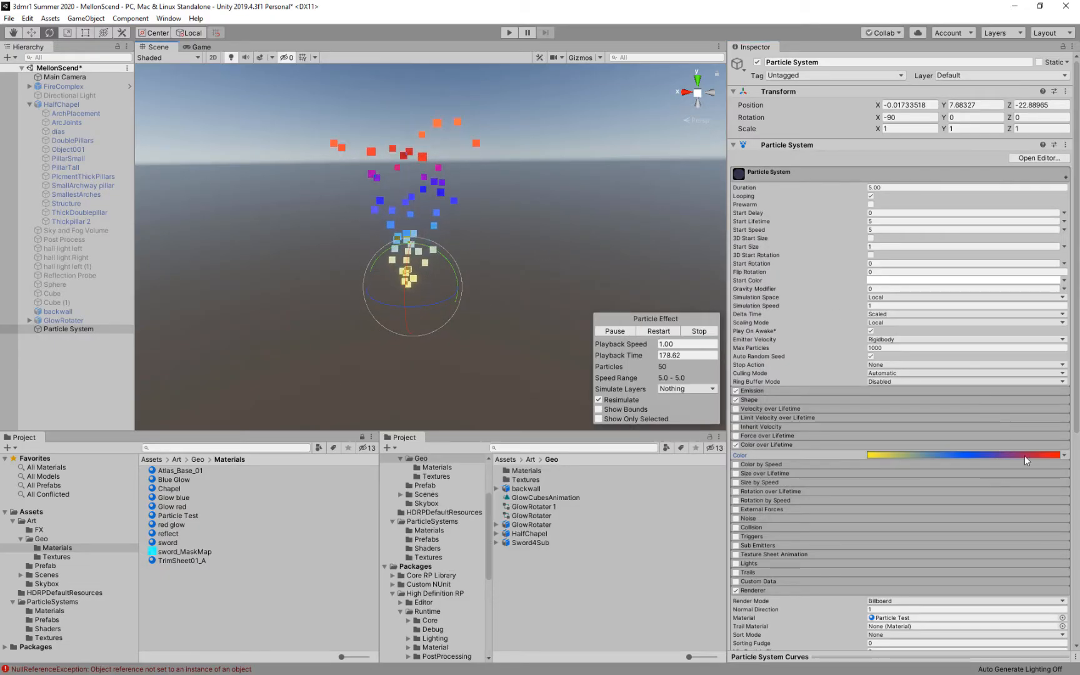
Set Color over Lifetime to Random Between Two Gradients and recolor the second gradient's first key to green 07FF1F
left_click(1064, 456)
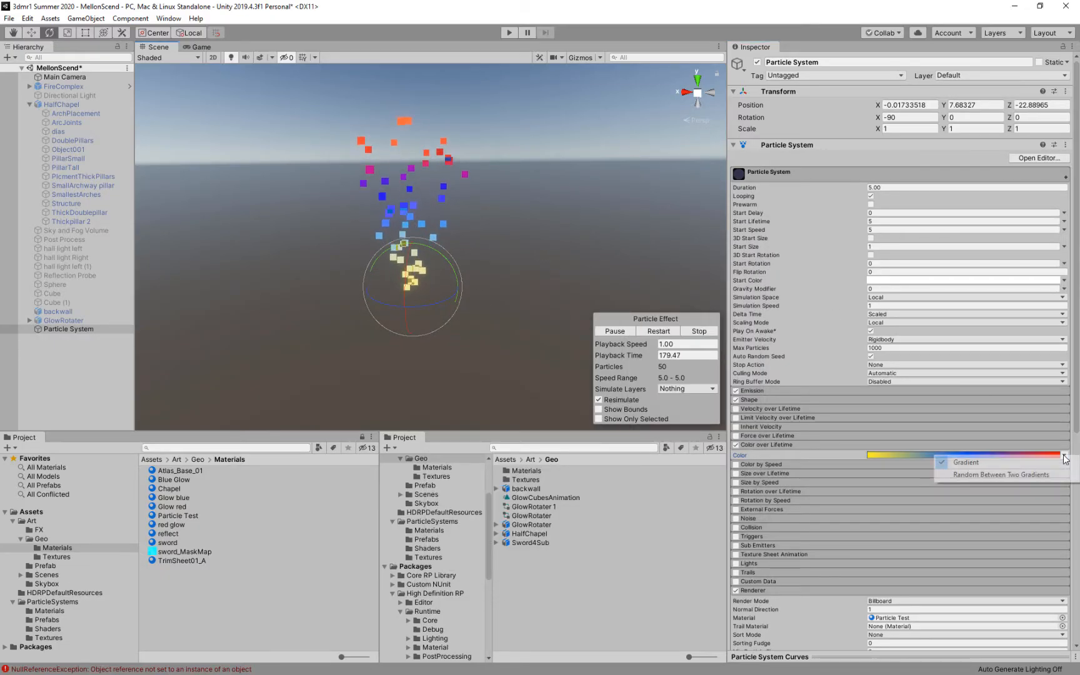
left_click(1006, 475)
left_click(916, 464)
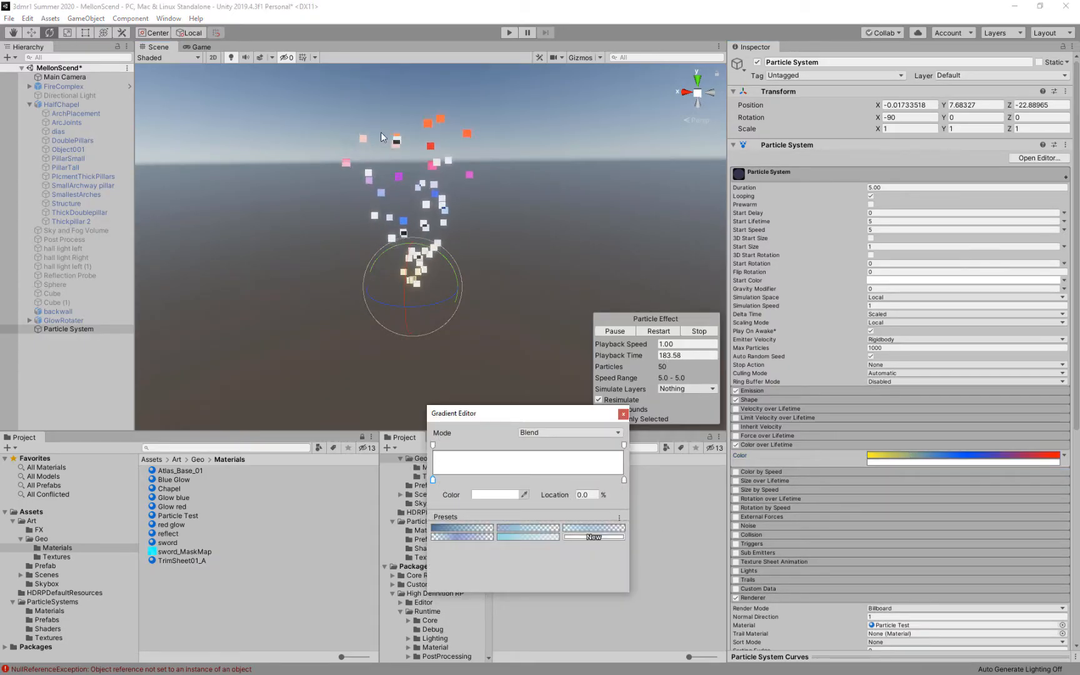
double_click(434, 480)
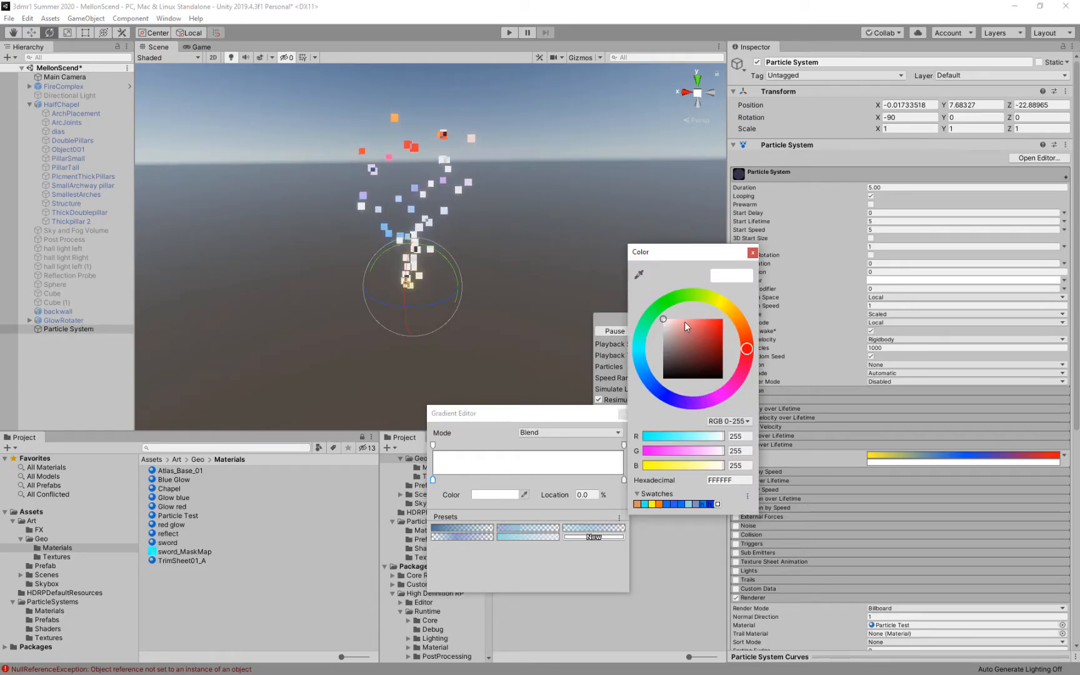
left_click(720, 320)
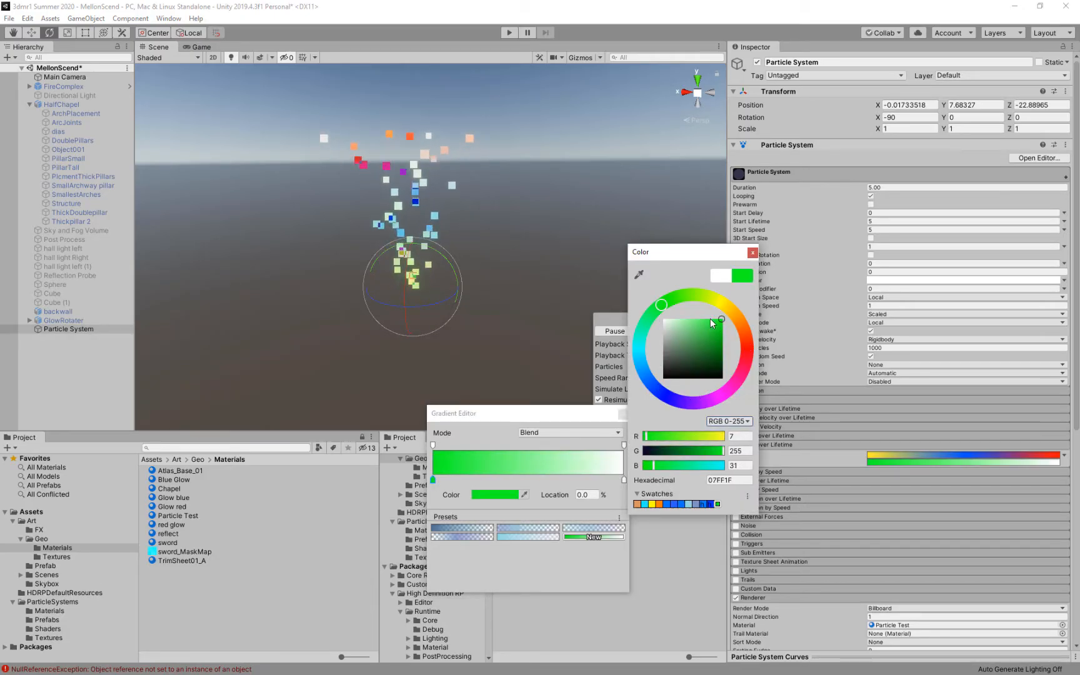
left_click(753, 252)
Recolor the second gradient's end key at 100% to magenta and close the gradient editor
double_click(624, 480)
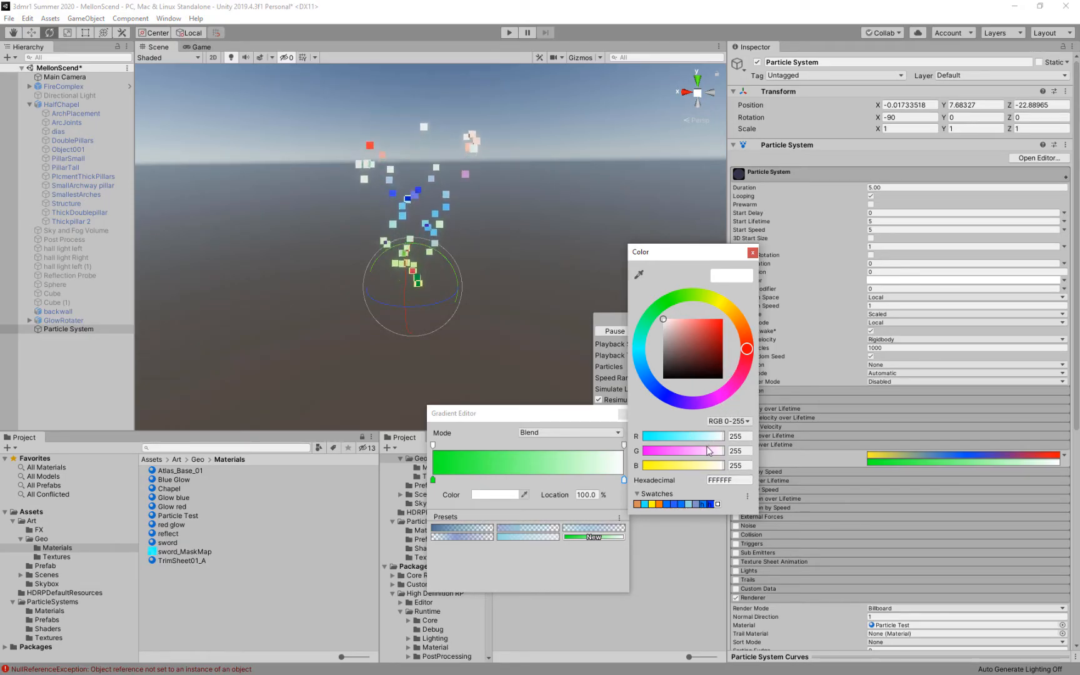
left_click(721, 394)
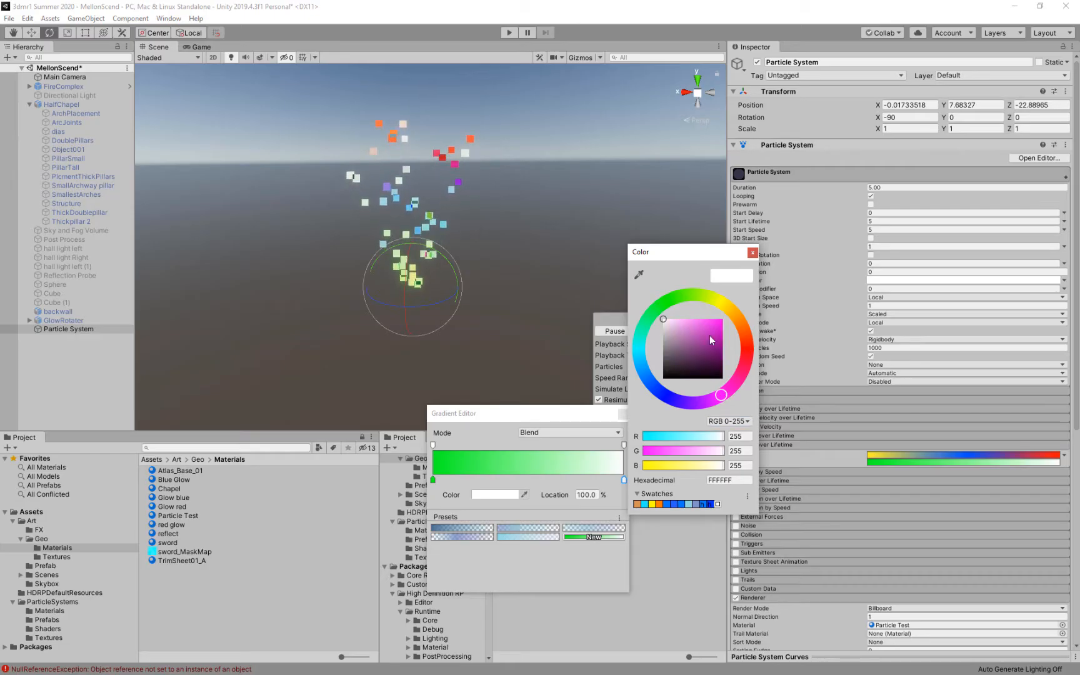
left_click(719, 319)
left_click(752, 253)
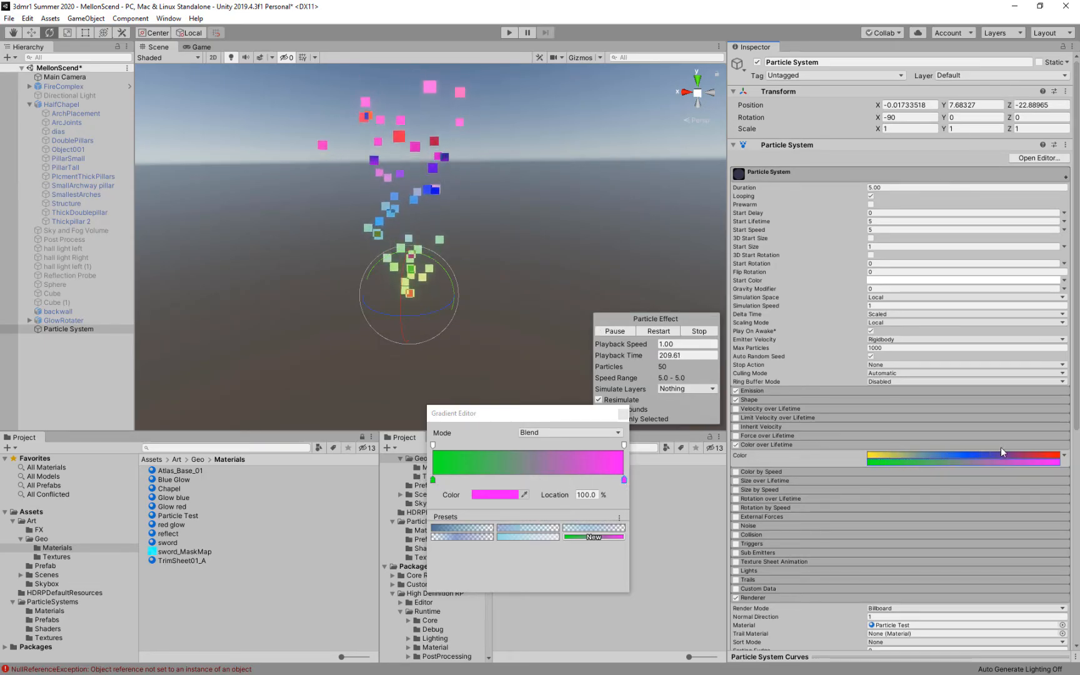
left_click(623, 414)
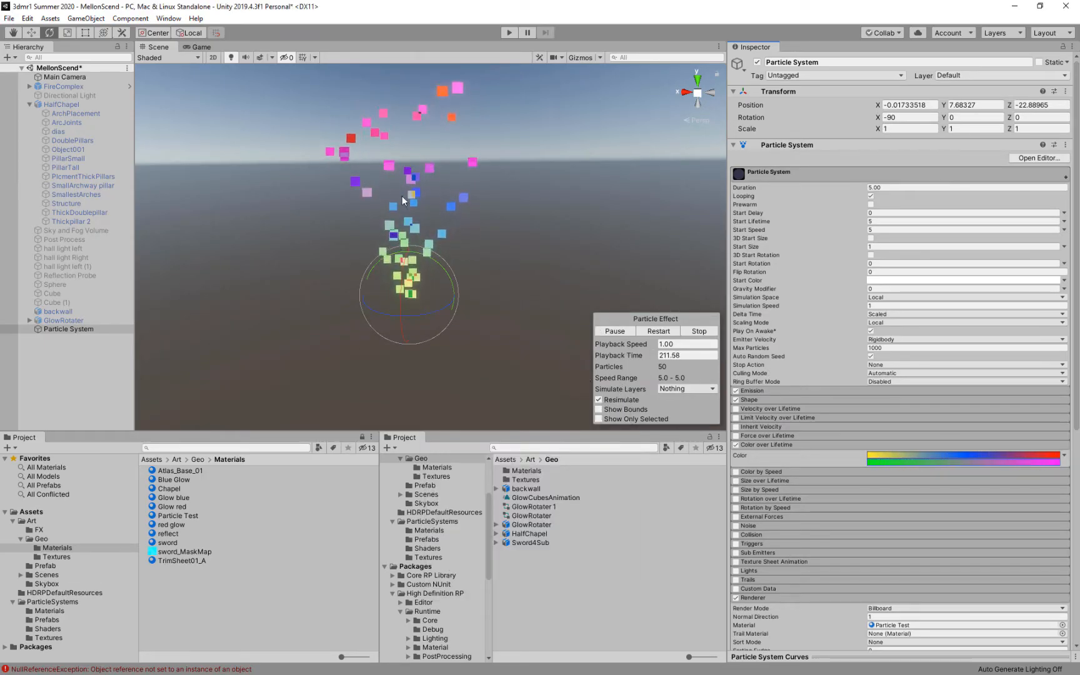
Inspect the end alpha key of the second Color over Lifetime gradient and switch the color back to a single Gradient
left_click_drag(388, 197, 390, 210)
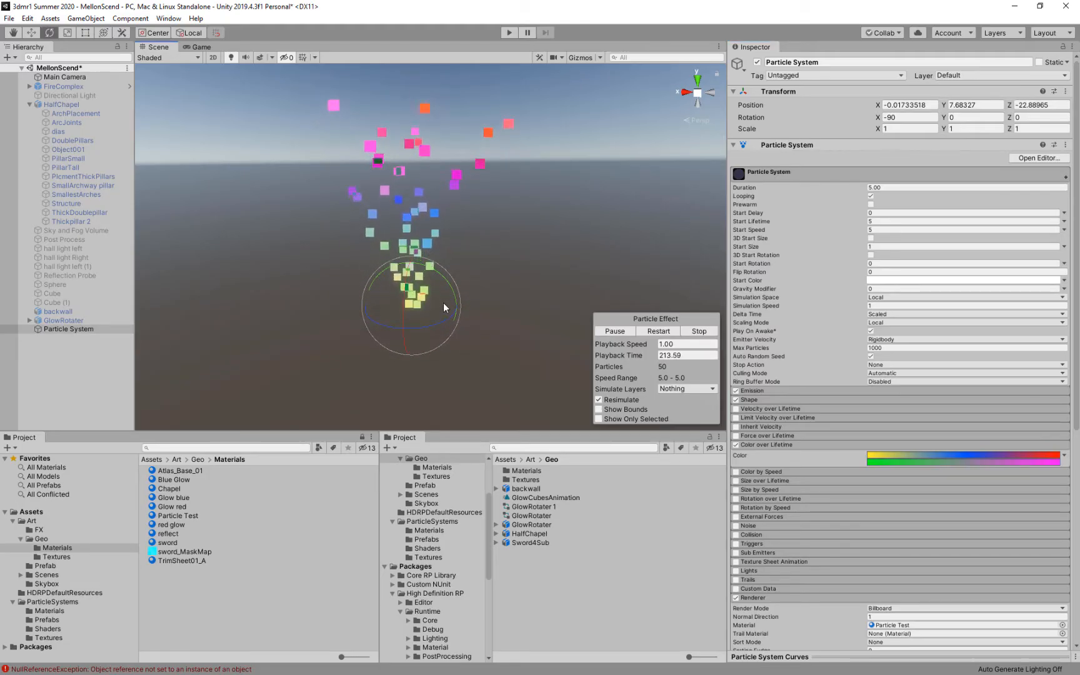
left_click(932, 462)
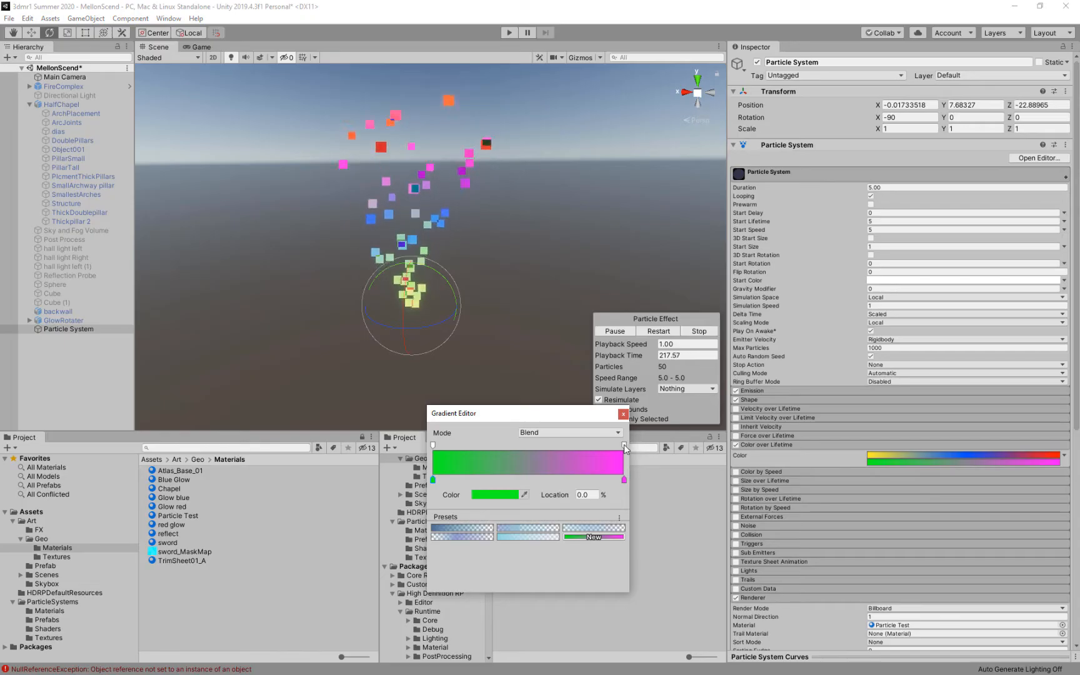
left_click(624, 446)
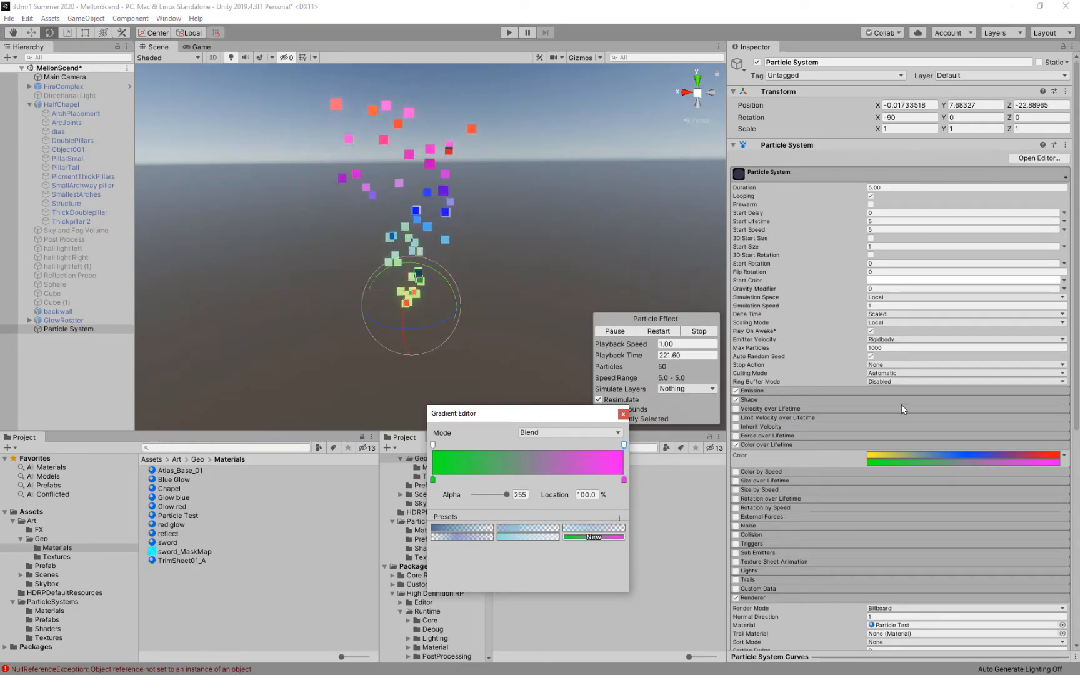
left_click(1067, 456)
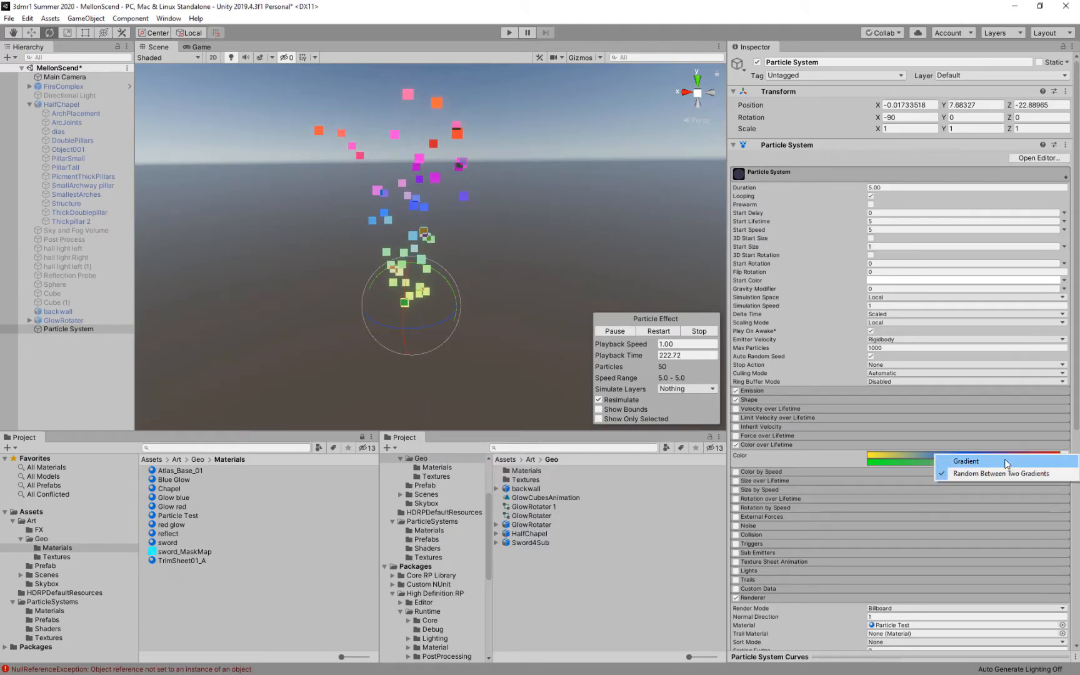
left_click(1004, 461)
Add an alpha key at 51.5% to the Color over Lifetime gradient, set its alpha to 101 and close the gradient editor
left_click(1046, 456)
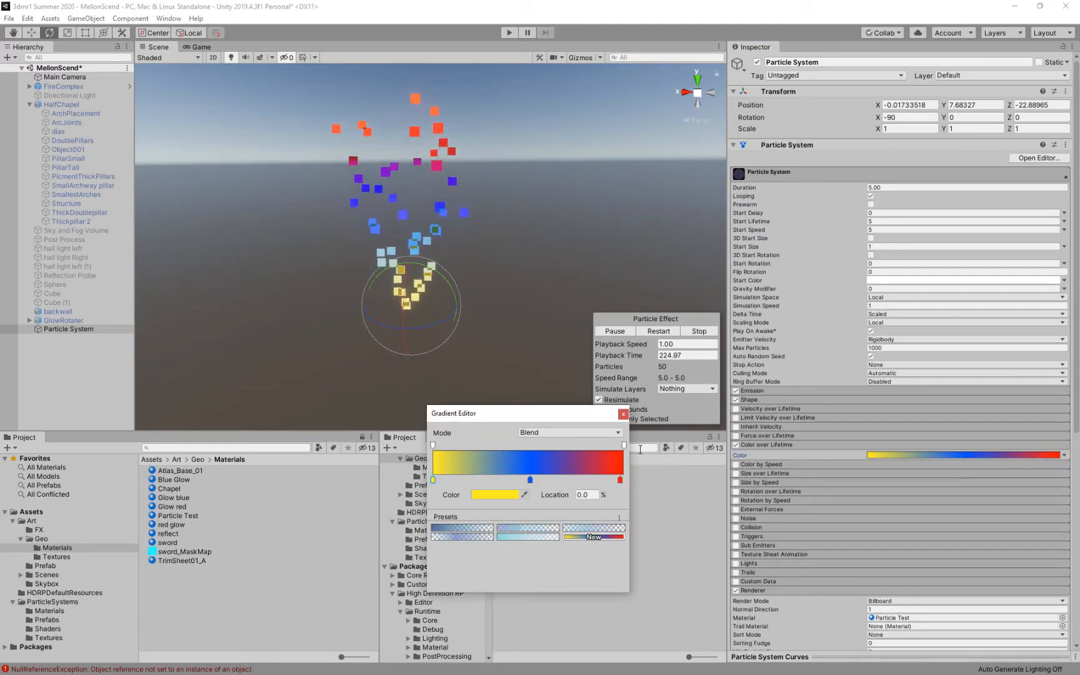
left_click(528, 444)
left_click_drag(527, 445, 530, 445)
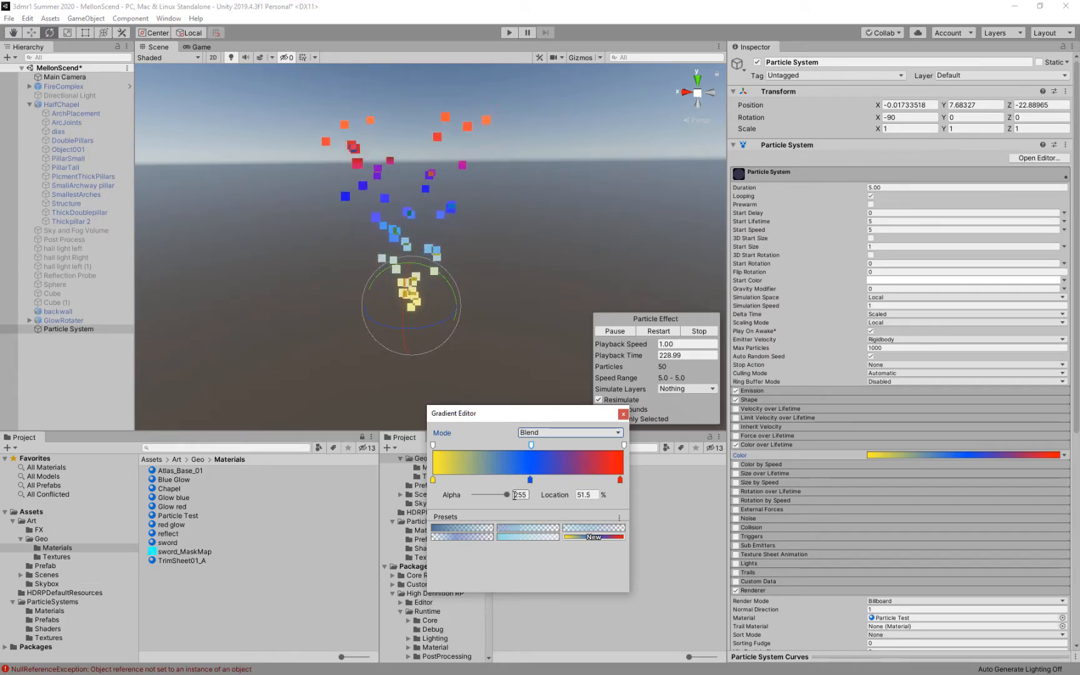
left_click_drag(507, 495, 487, 494)
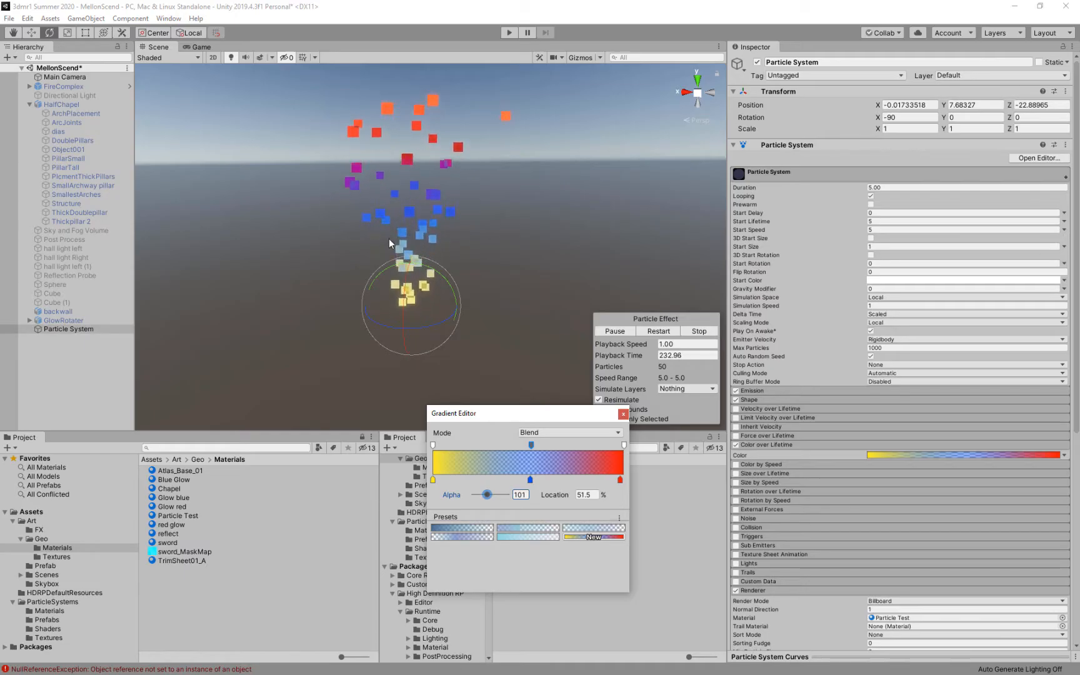
left_click(497, 231)
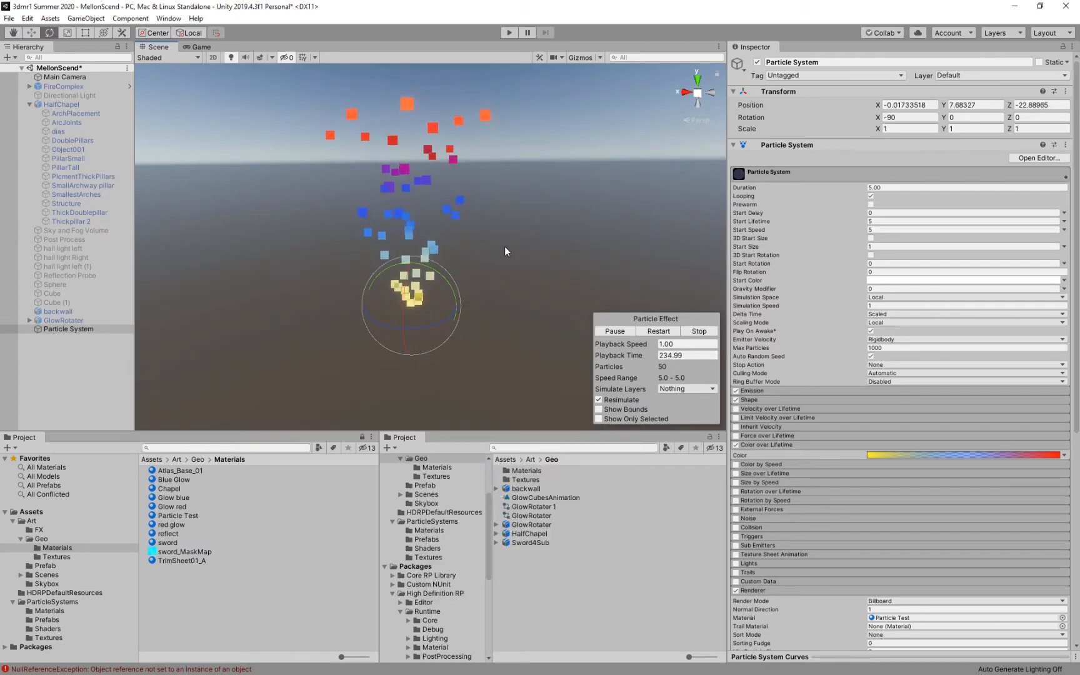
Move the gradient's middle alpha key close to the start and set the alpha of the key at 0% to 103
left_click(892, 456)
left_click_drag(531, 446, 442, 445)
left_click(434, 445)
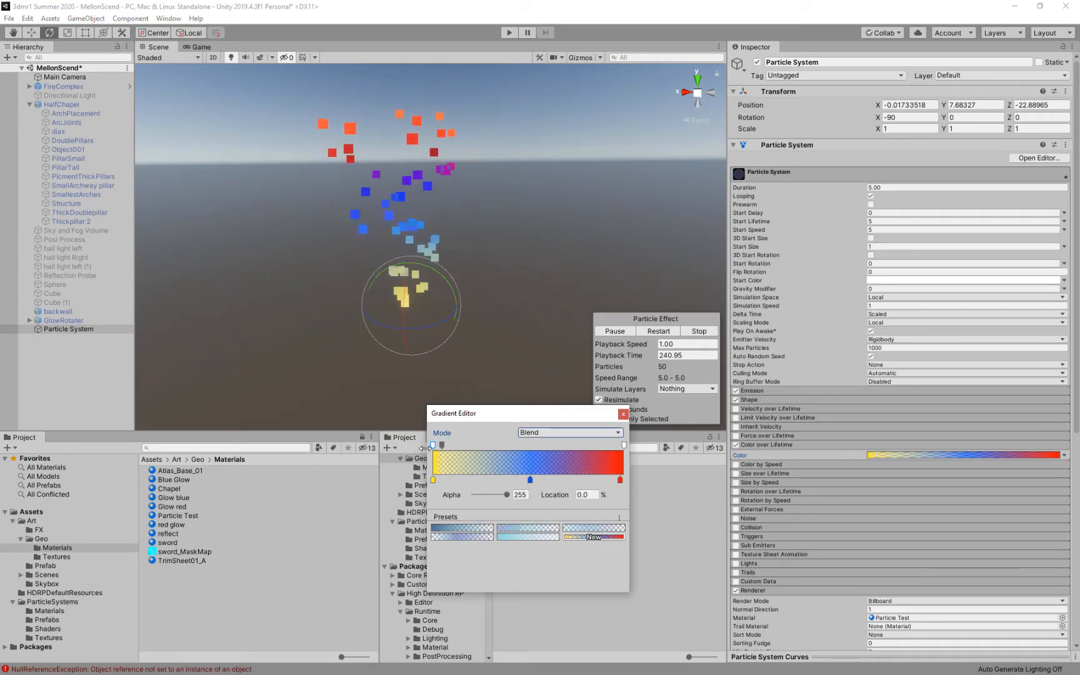
left_click_drag(506, 495, 487, 494)
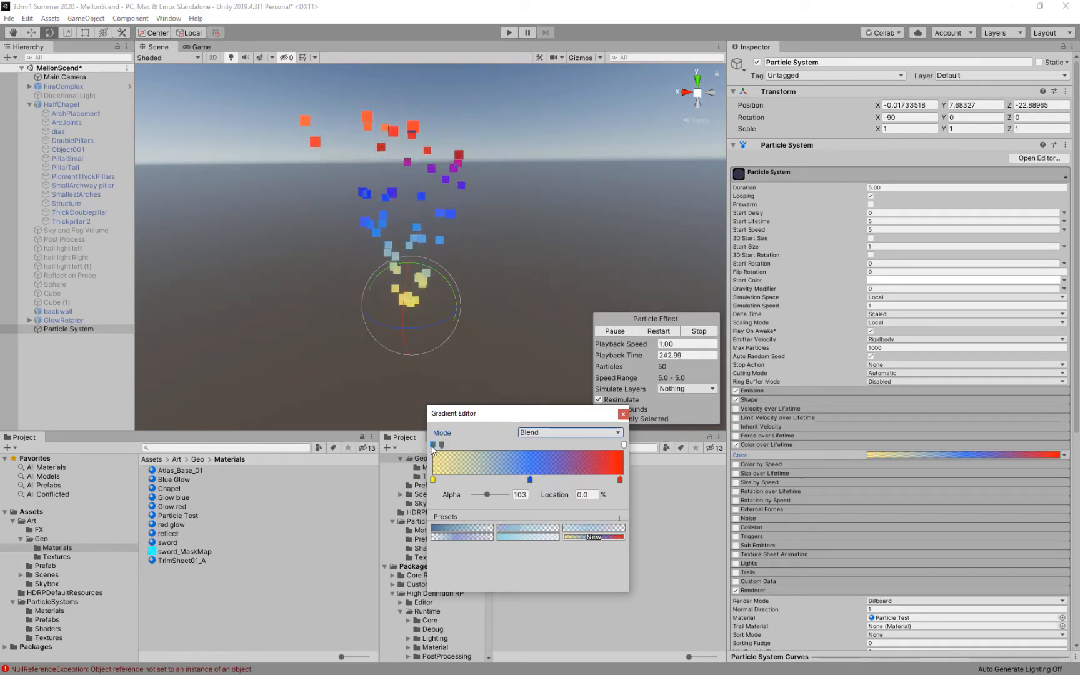
Move the semi-transparent alpha key near the start to the gradient's end and place a key with alpha 255 at 51.5%
left_click_drag(442, 445, 623, 471)
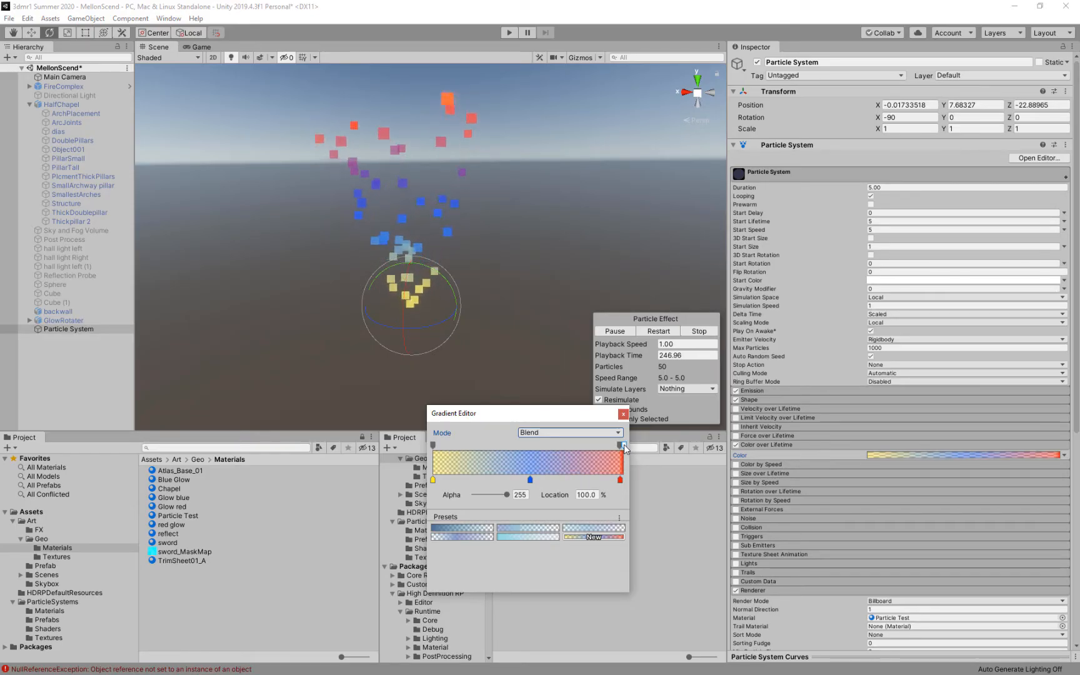
left_click(532, 445)
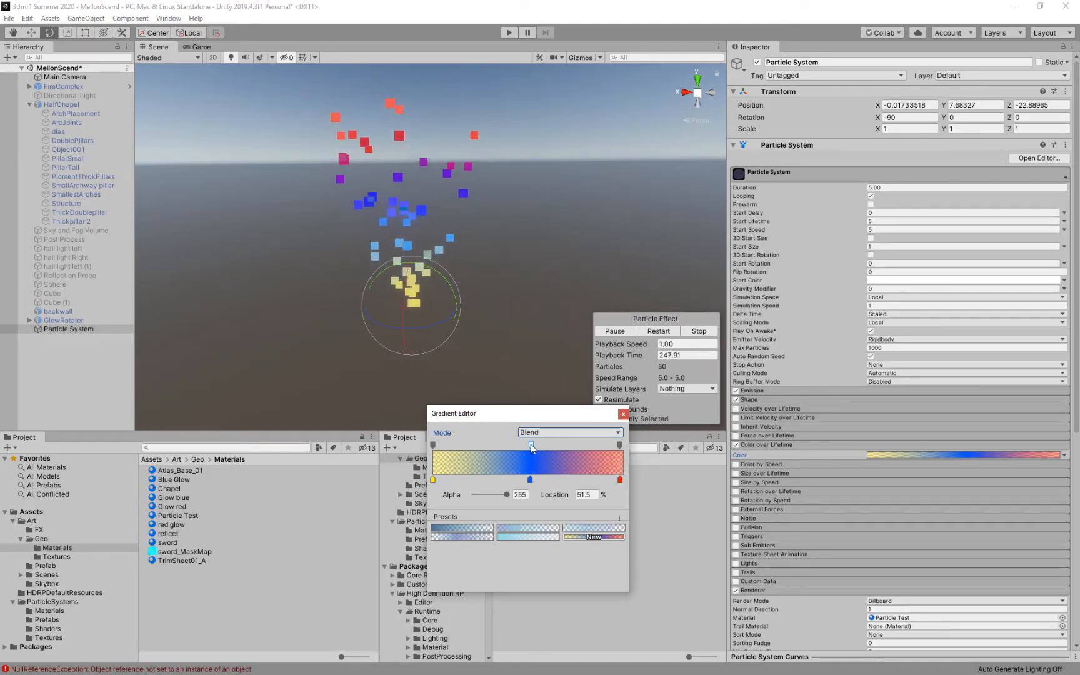
left_click(623, 415)
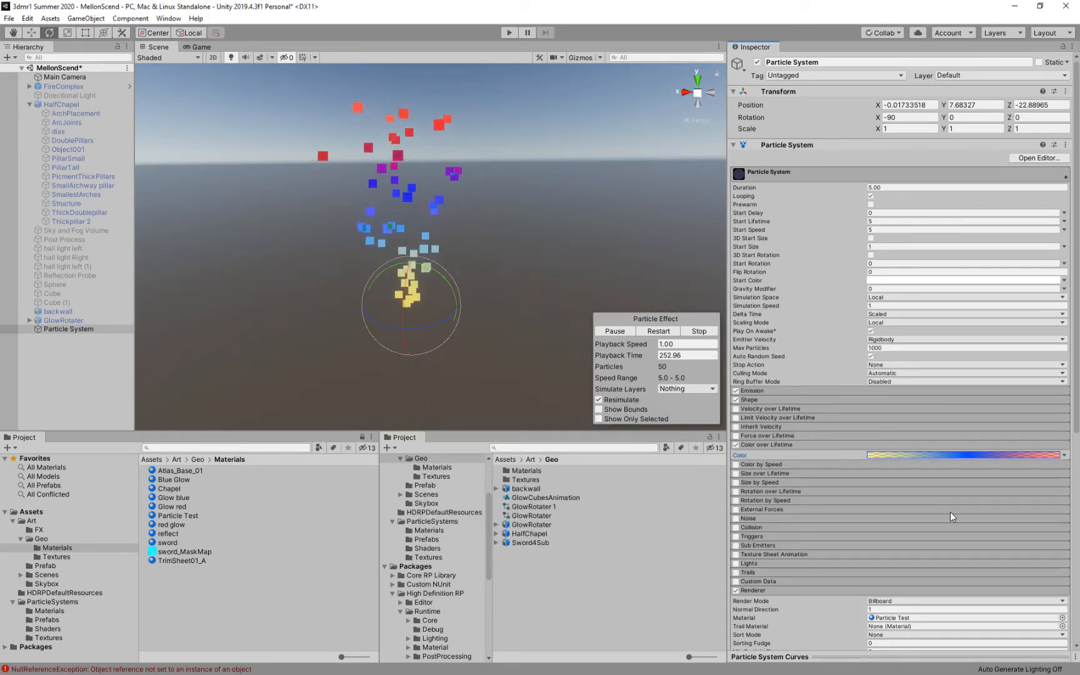
Try a lower alpha of 136 on the Particle Test material's tint color
scroll(951, 516, "down", 10)
left_click(1046, 522)
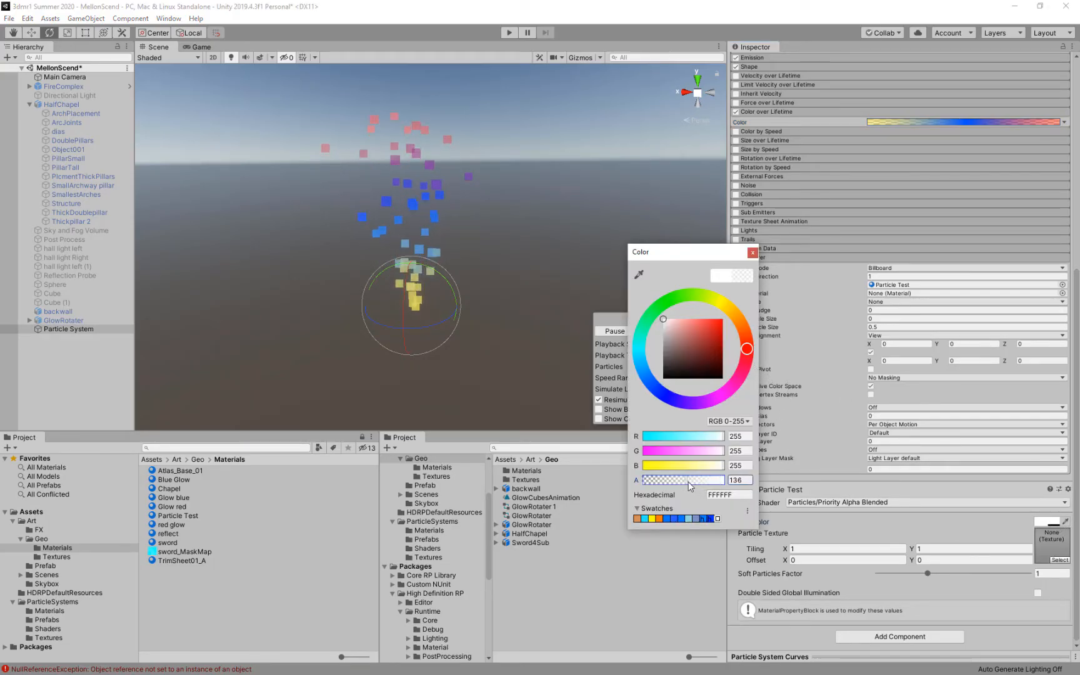
left_click(753, 252)
scroll(923, 254, "up", 10)
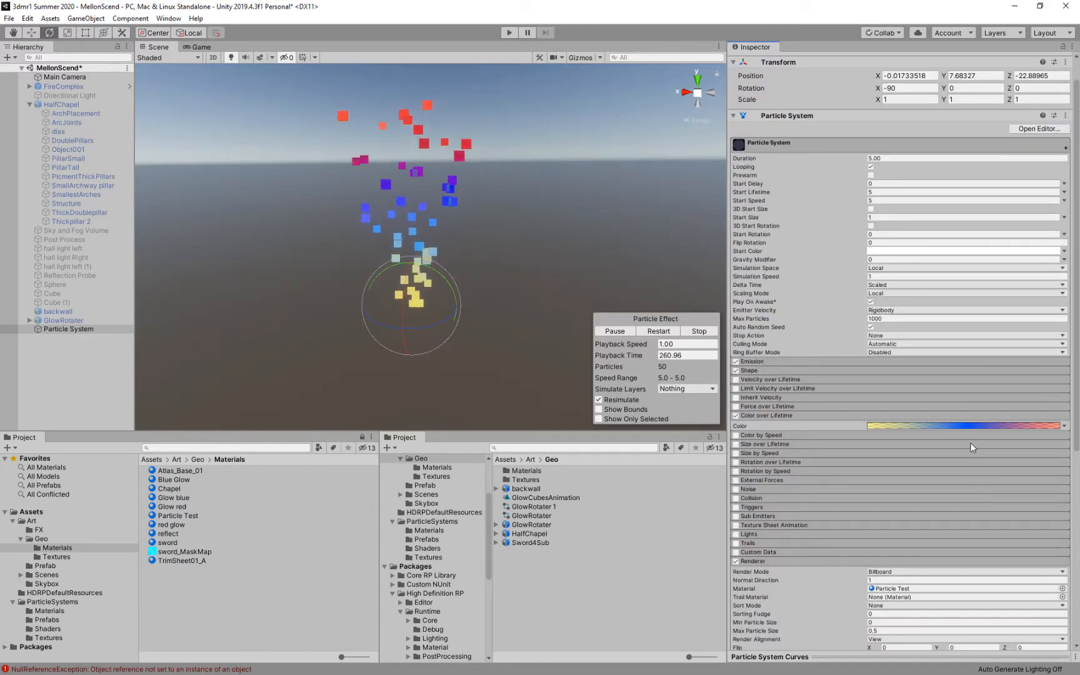
scroll(1030, 528, "down", 8)
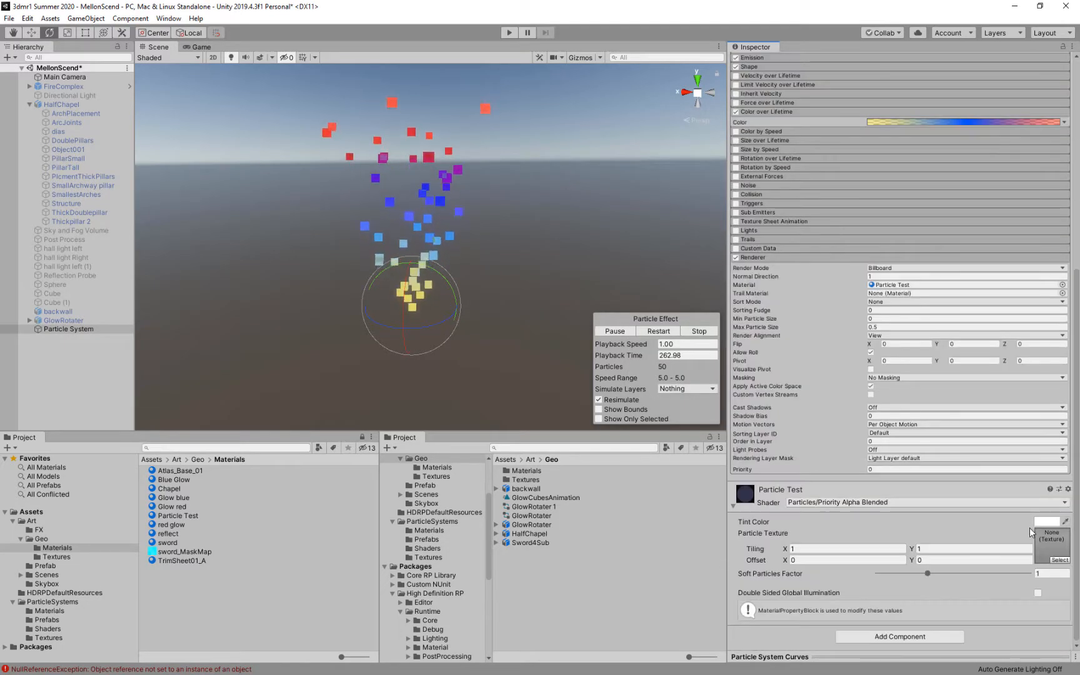
scroll(897, 270, "up", 8)
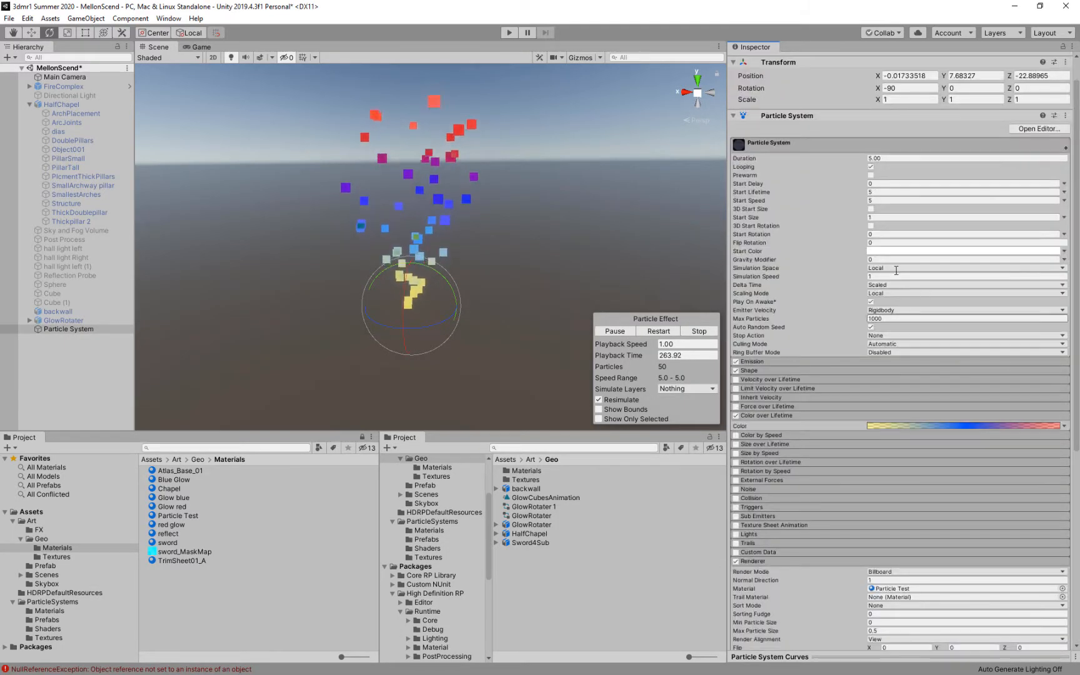
Collapse the Color over Lifetime settings, enable Size over Lifetime and display its size curve for editing
left_click(772, 417)
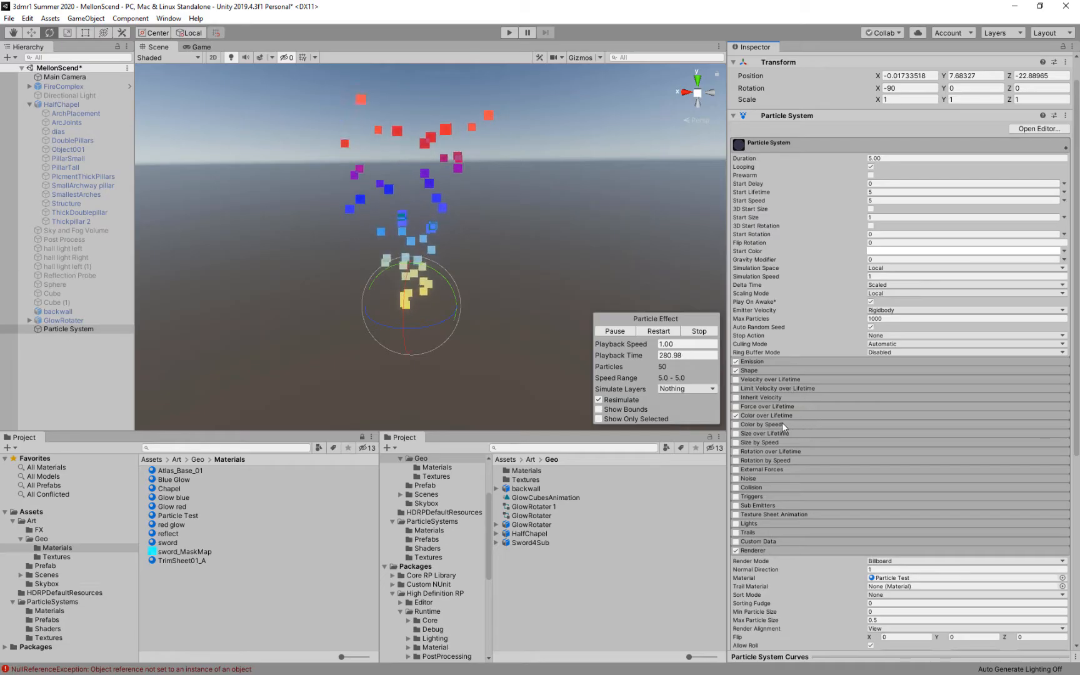
left_click(768, 434)
left_click(736, 434)
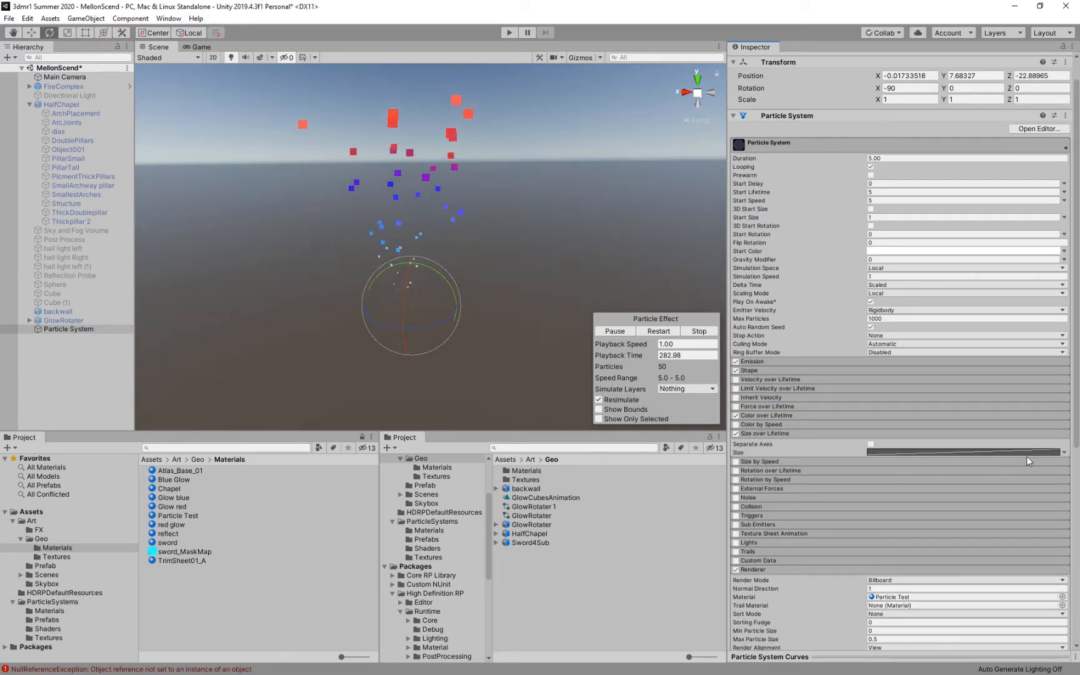
left_click(981, 656)
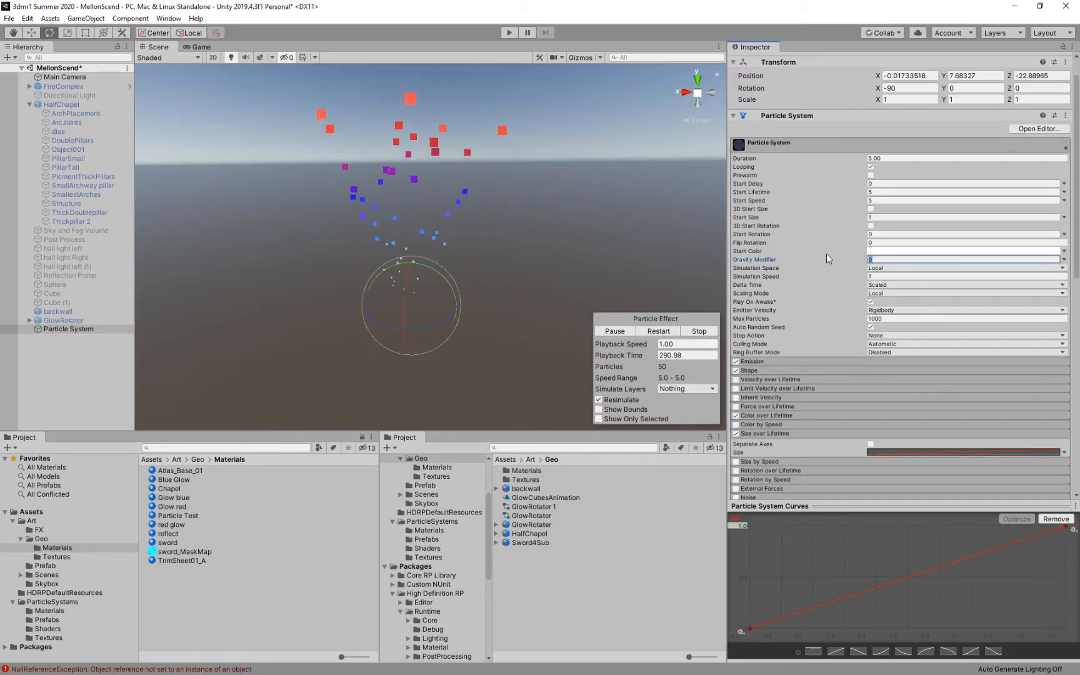
Set the particle system's Gravity Modifier to 0.1 and the Emission Rate over Time to 20
type(".1")
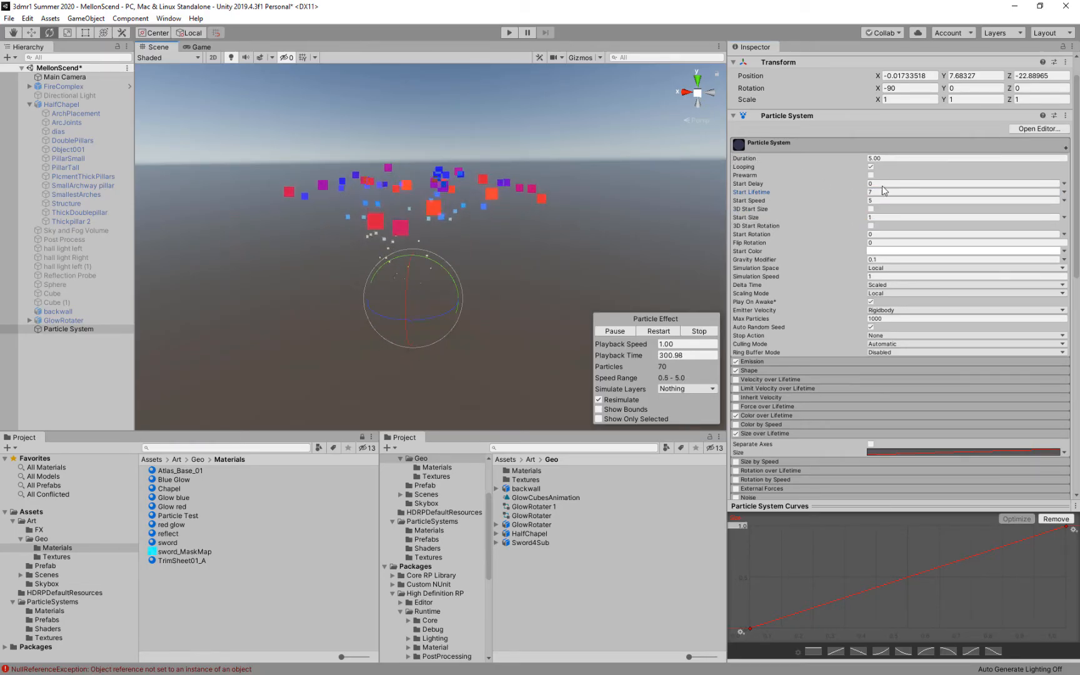
left_click(868, 362)
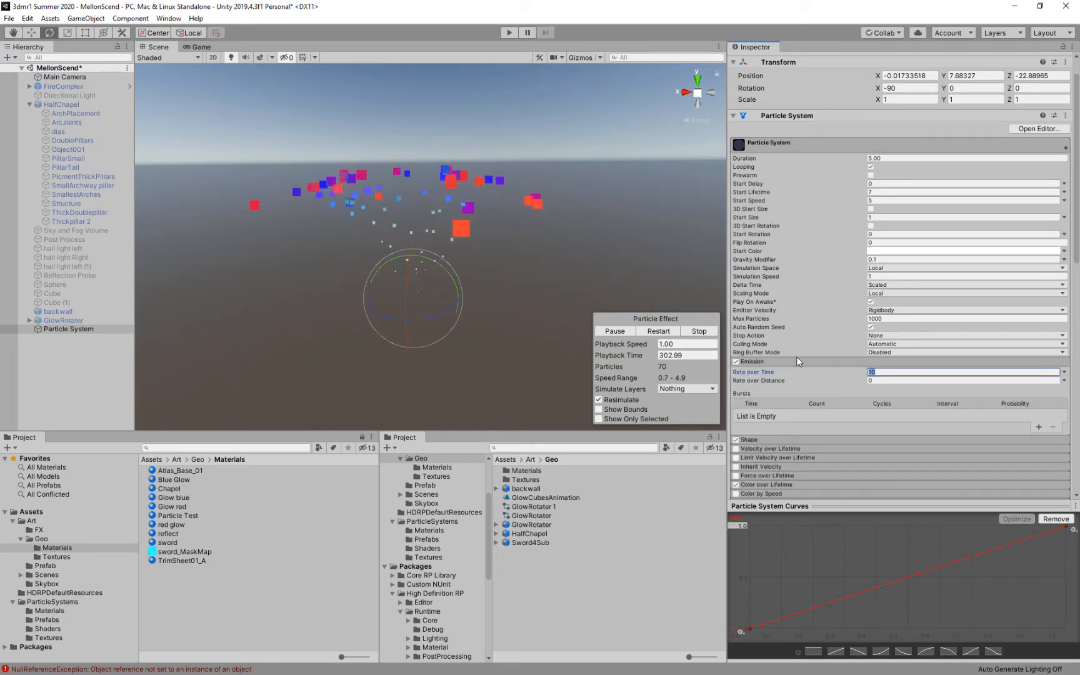
type("20")
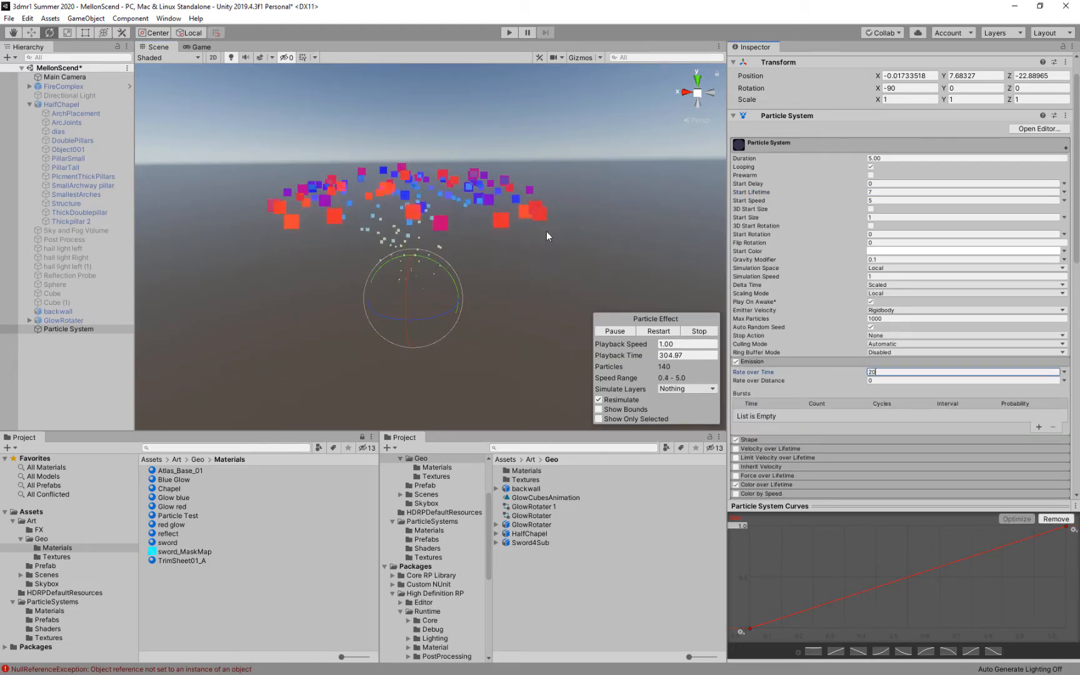
Set the particles' Start Lifetime to 10 and Start Speed to 7
left_click(875, 192)
type("10")
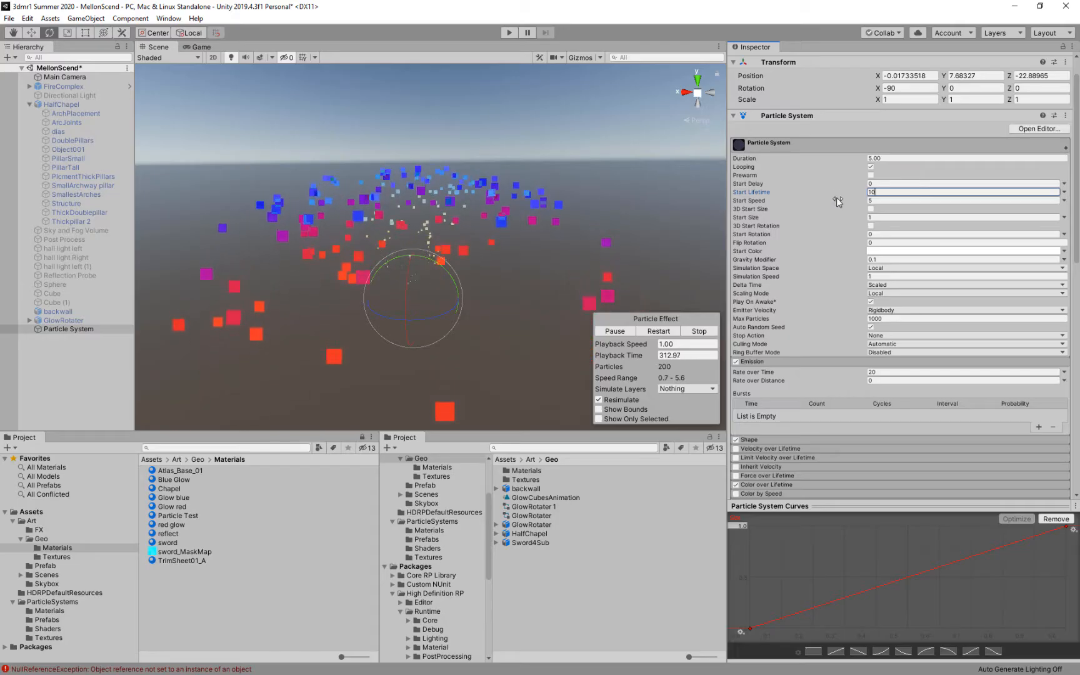
left_click(879, 200)
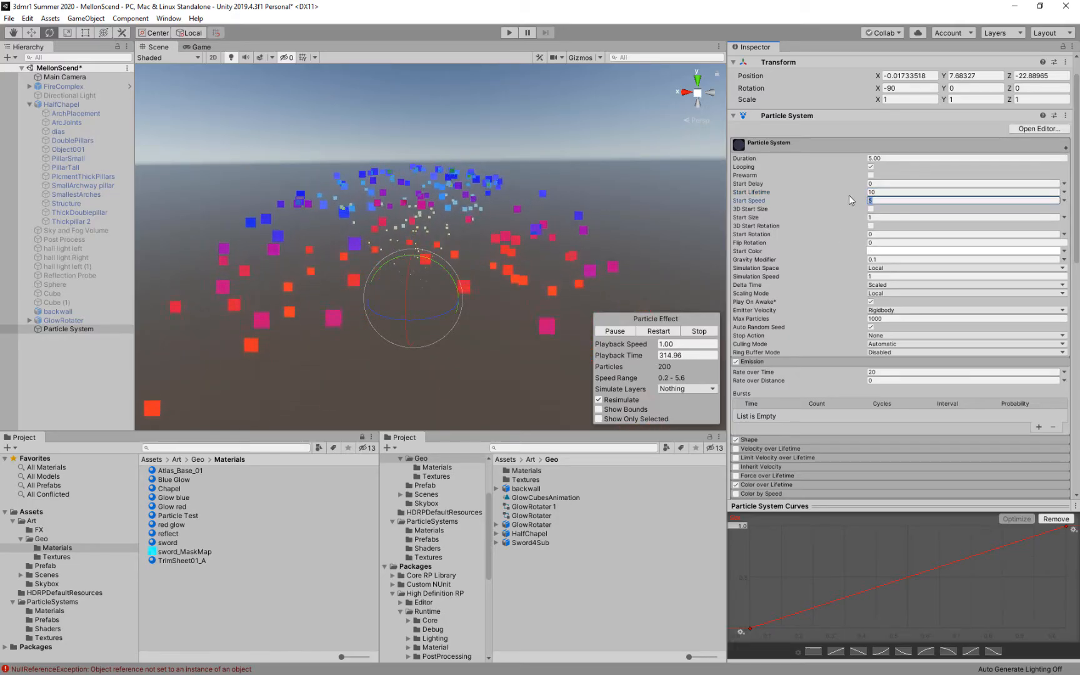
type("7")
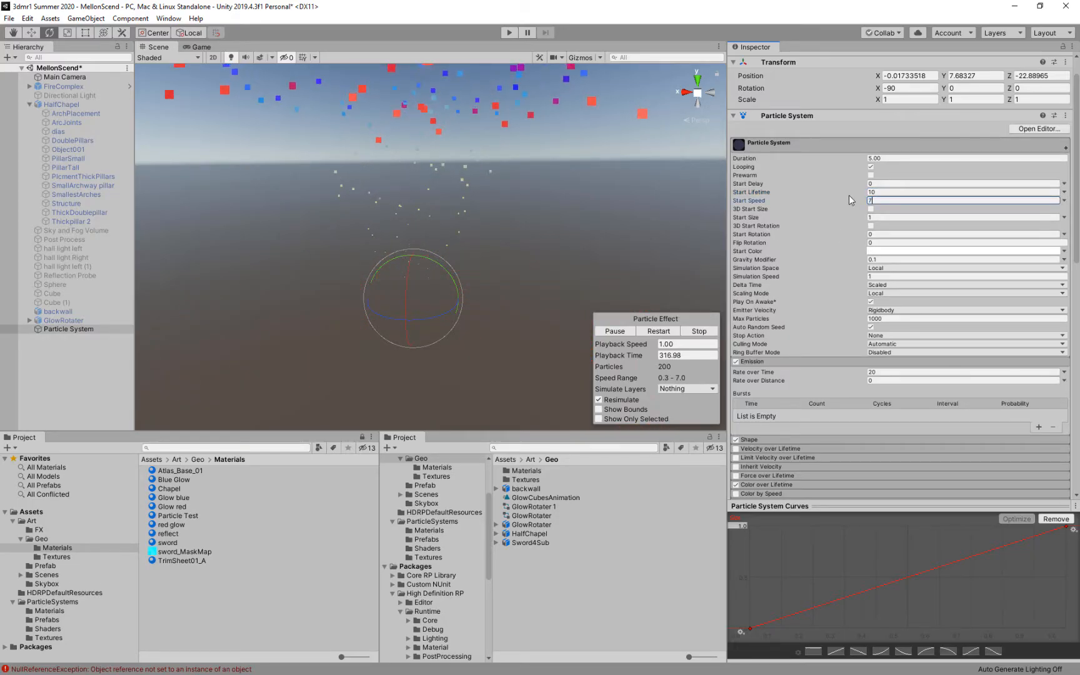
Narrow the Shape cone's angle to about 6.37 and tilt the emitter sideways to an X rotation of about -111.8
left_click(870, 439)
left_click_drag(850, 457, 645, 423)
middle_click_drag(469, 202, 465, 258)
key("e")
left_click_drag(453, 322, 433, 299)
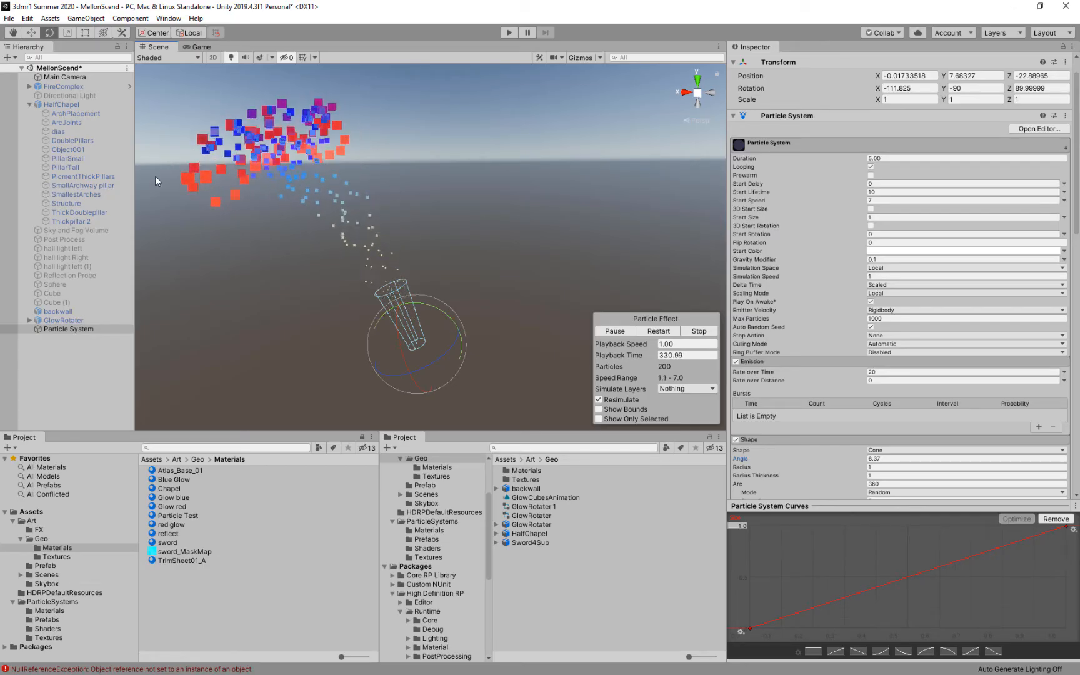
Raise the Emission Rate over Time to 50 and look over the resulting particle stream
middle_click_drag(442, 298, 464, 281)
left_click(876, 372)
key("BackSpace")
key("BackSpace")
type("50")
key("Return")
middle_click_drag(518, 322, 405, 260)
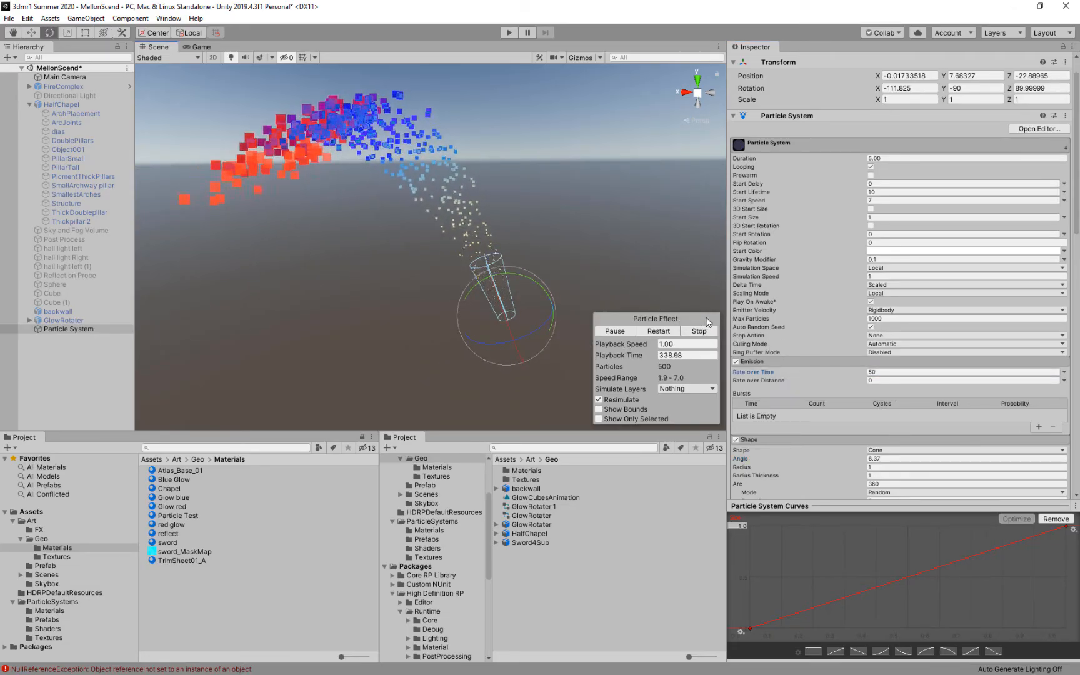
middle_click_drag(467, 227, 443, 243)
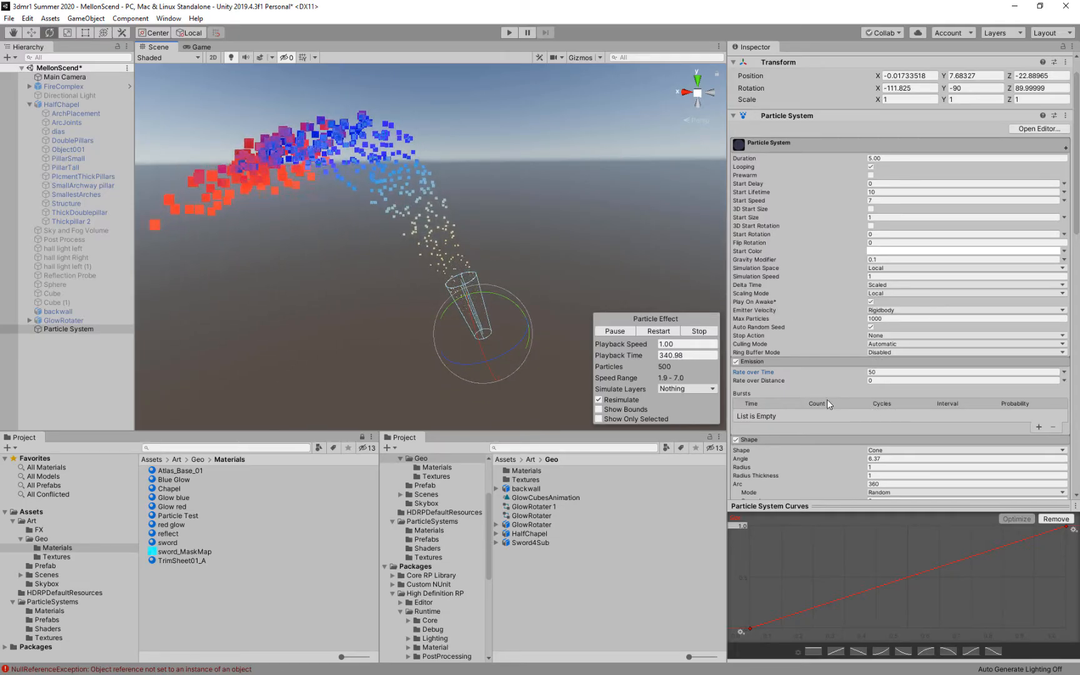
Collapse the particle system's Shape and Renderer settings
left_click(797, 441)
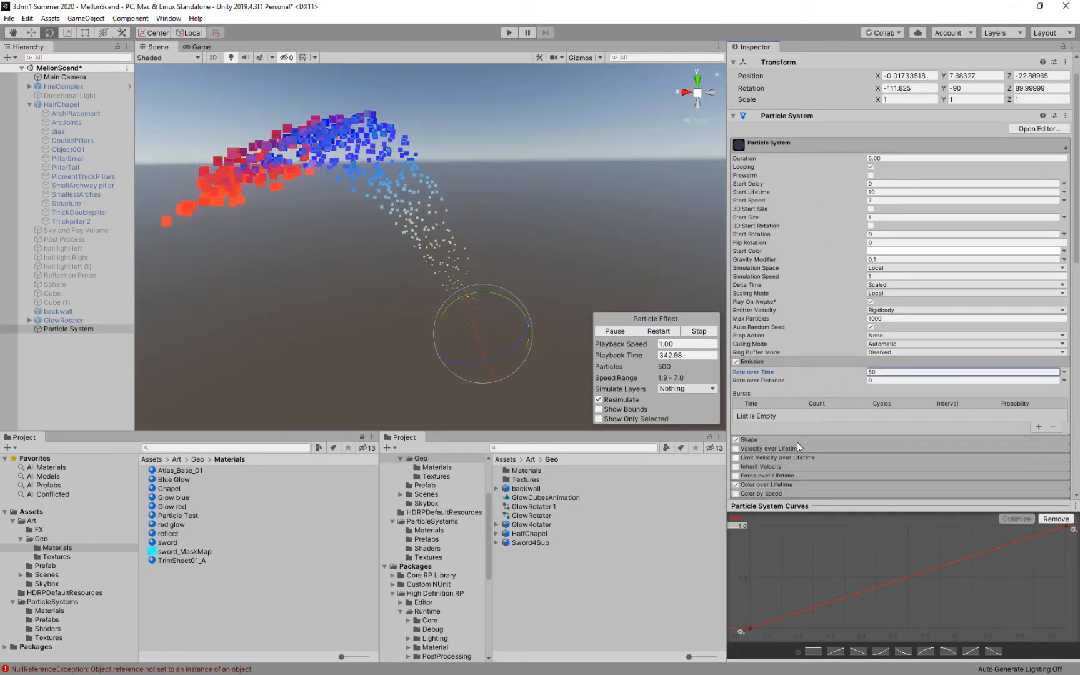
scroll(836, 426, "down", 10)
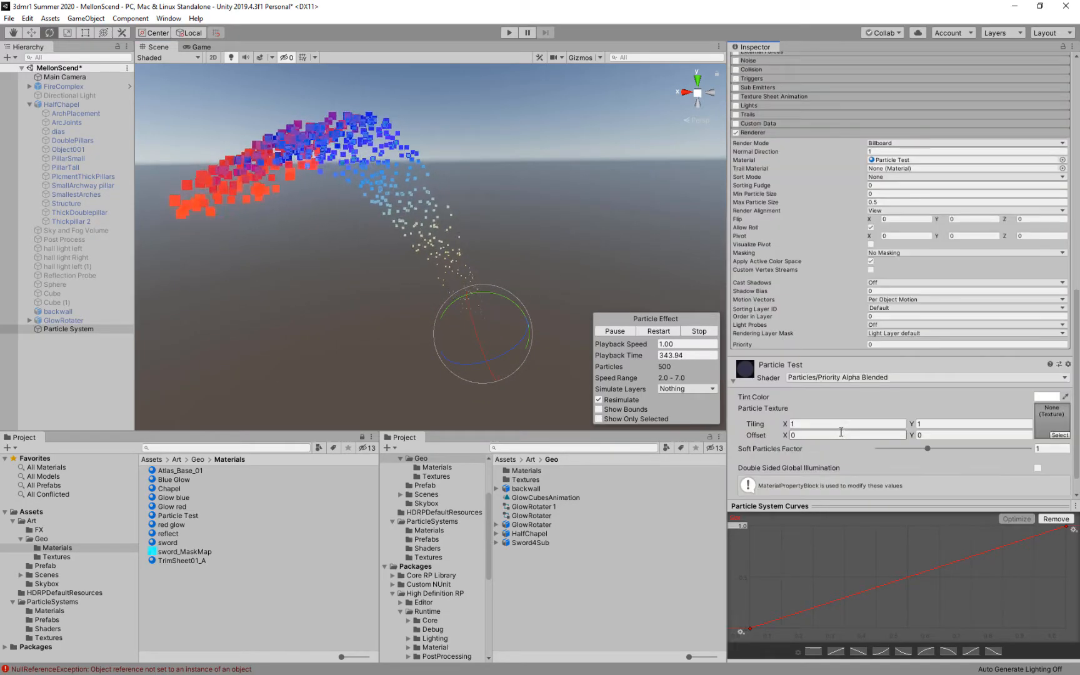
left_click(789, 132)
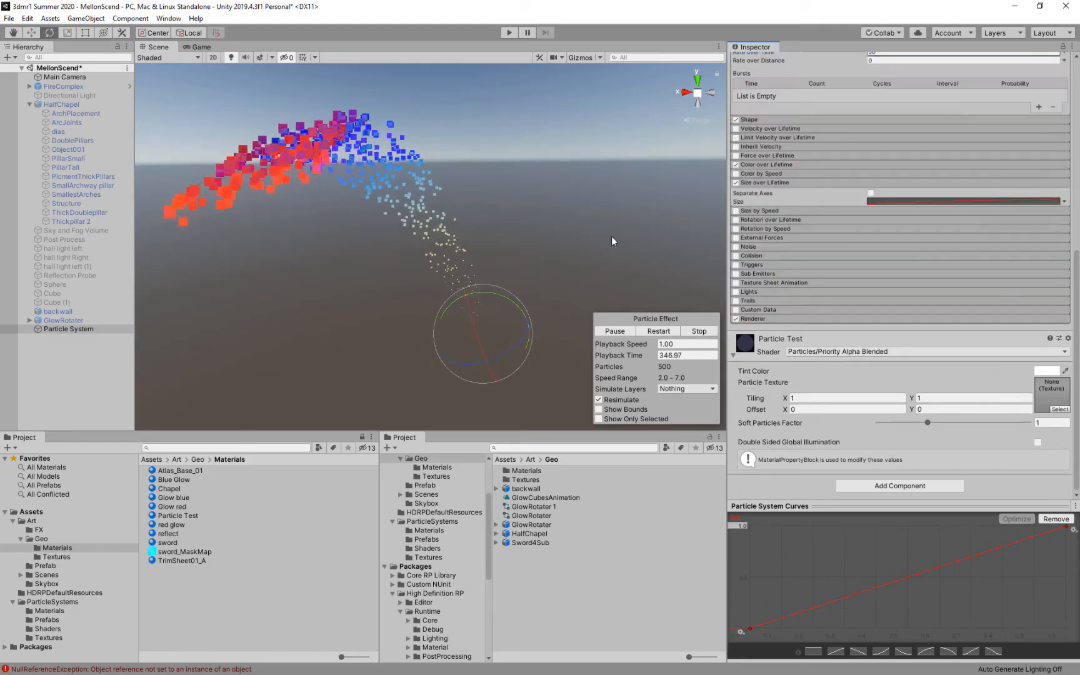
Open the Prefabs folder inside the ParticleSystems assets
left_click_drag(394, 203, 422, 170)
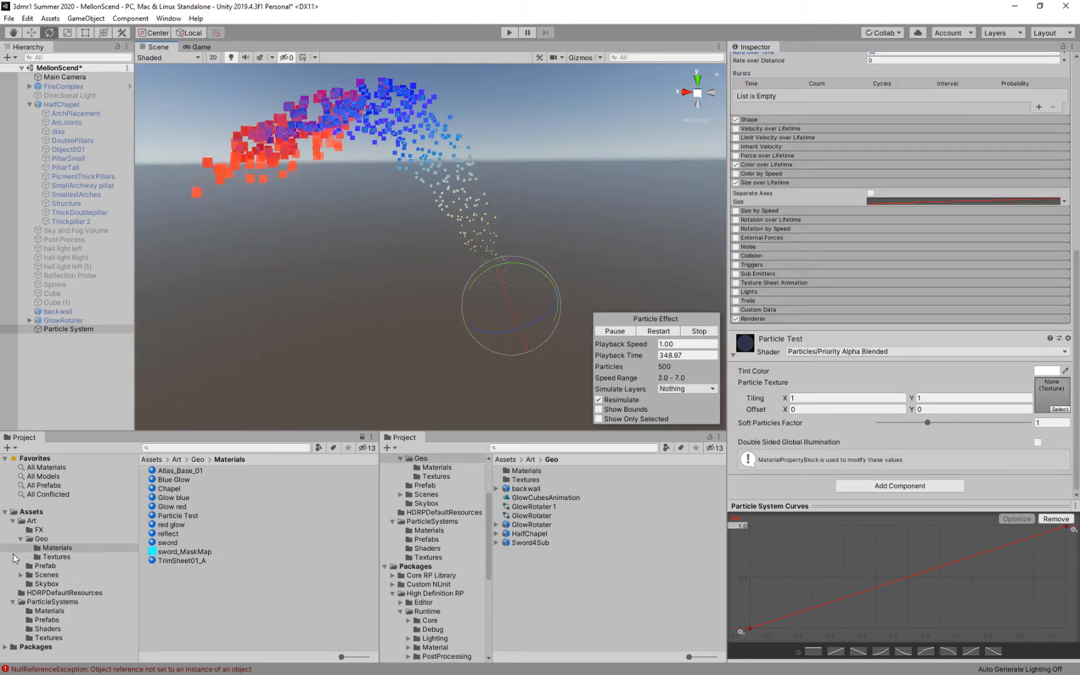
left_click(50, 602)
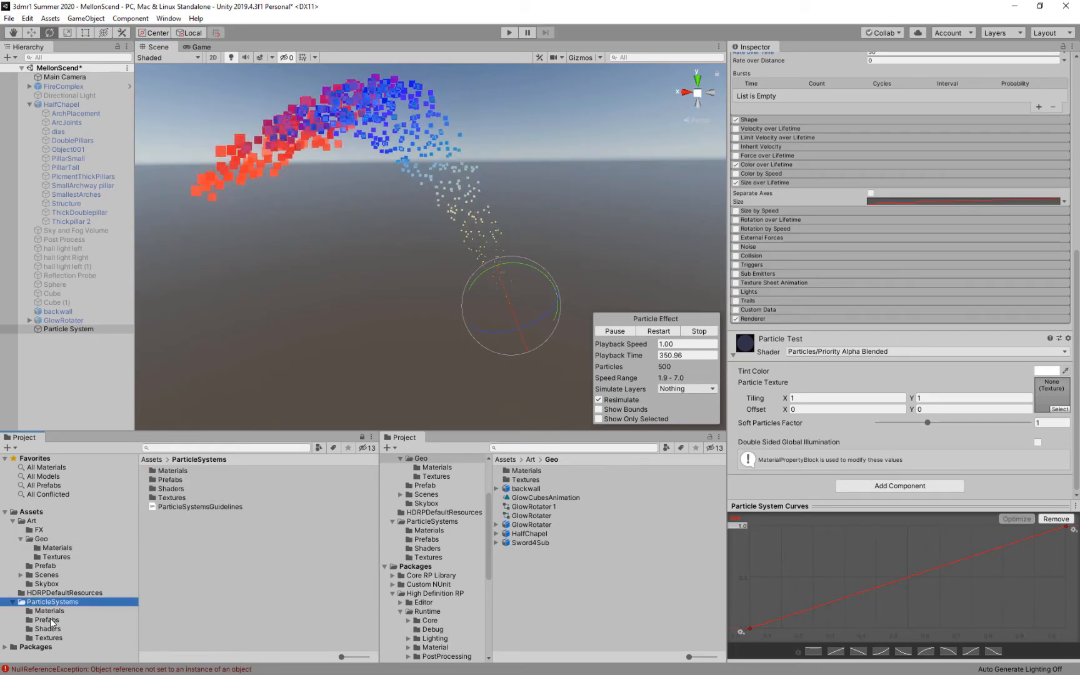
left_click(48, 621)
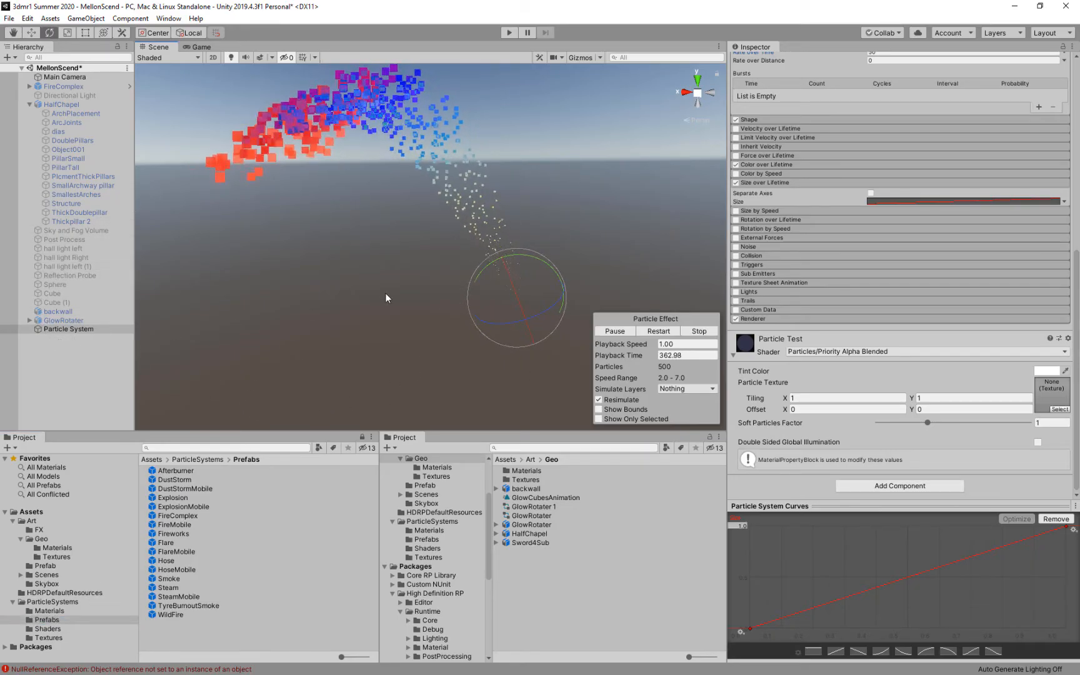
Deactivate the Particle System object in the scene
scroll(897, 92, "up", 10)
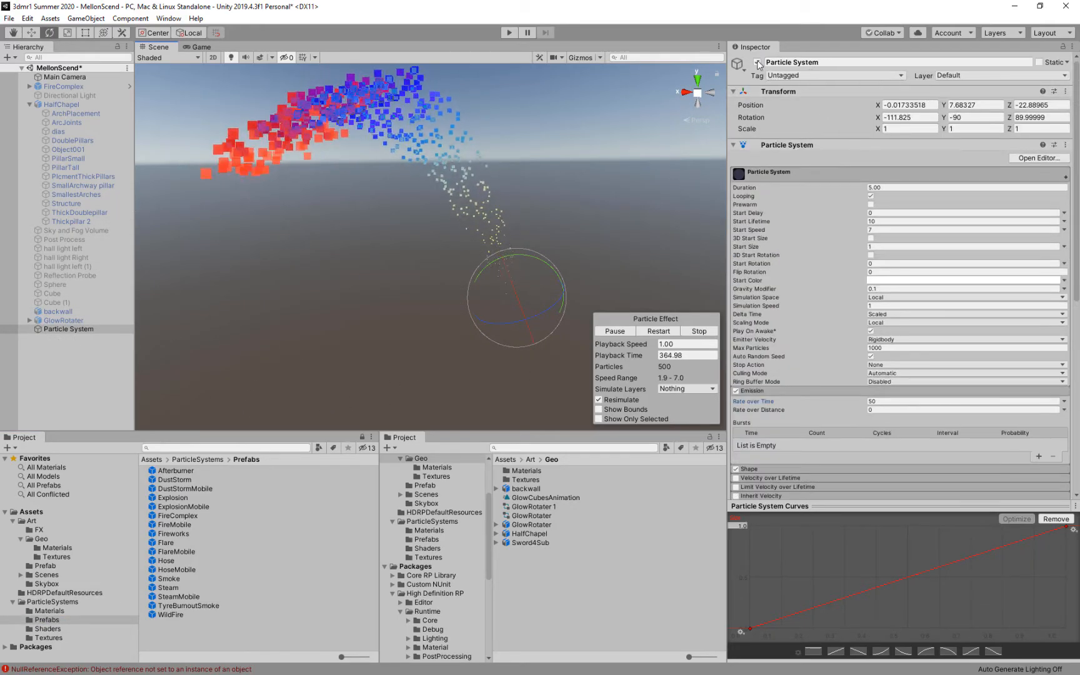
left_click(758, 63)
left_click(91, 395)
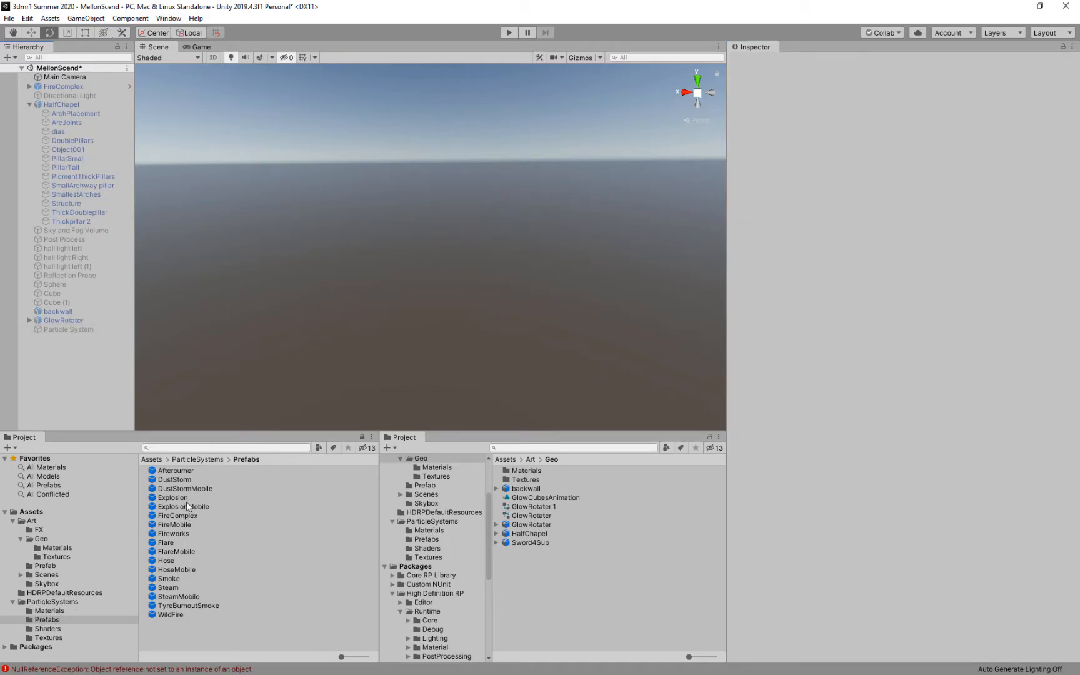
Add the FireComplex prefab to the scene hierarchy, expand it and preview its Fire emitter
left_click_drag(67, 361, 69, 364)
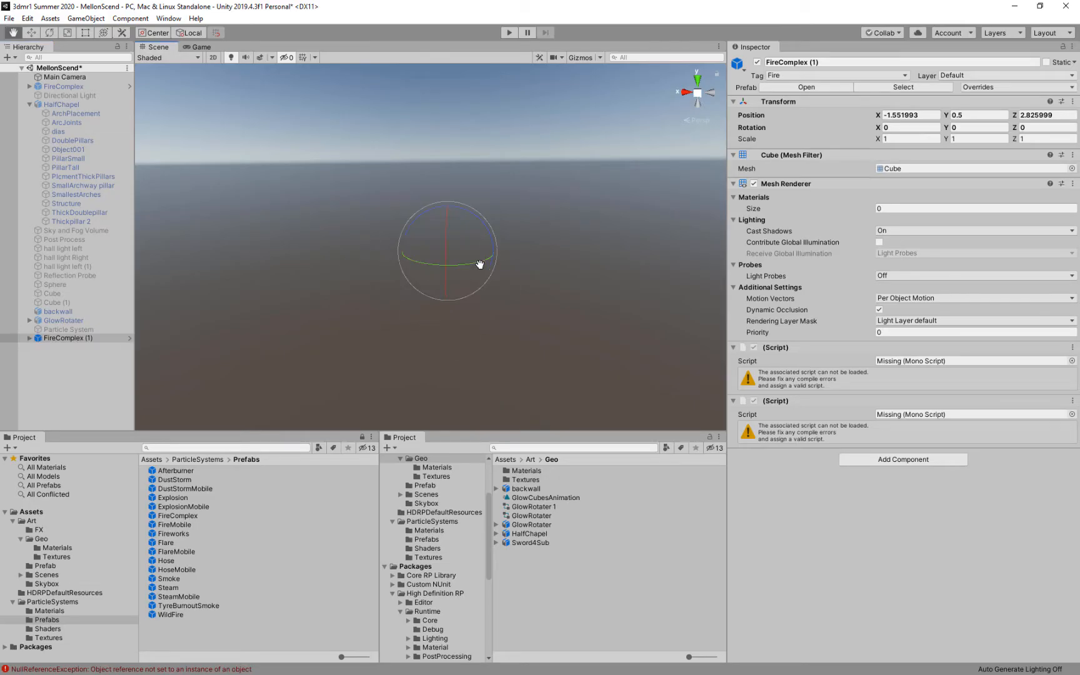
left_click(29, 338)
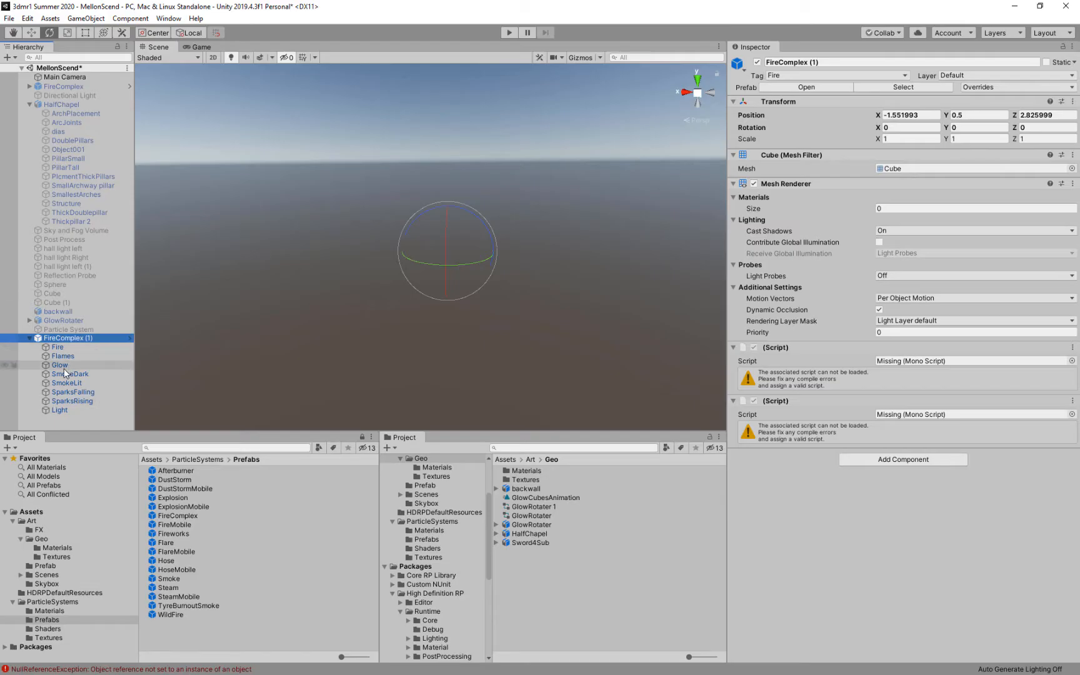
left_click(61, 352)
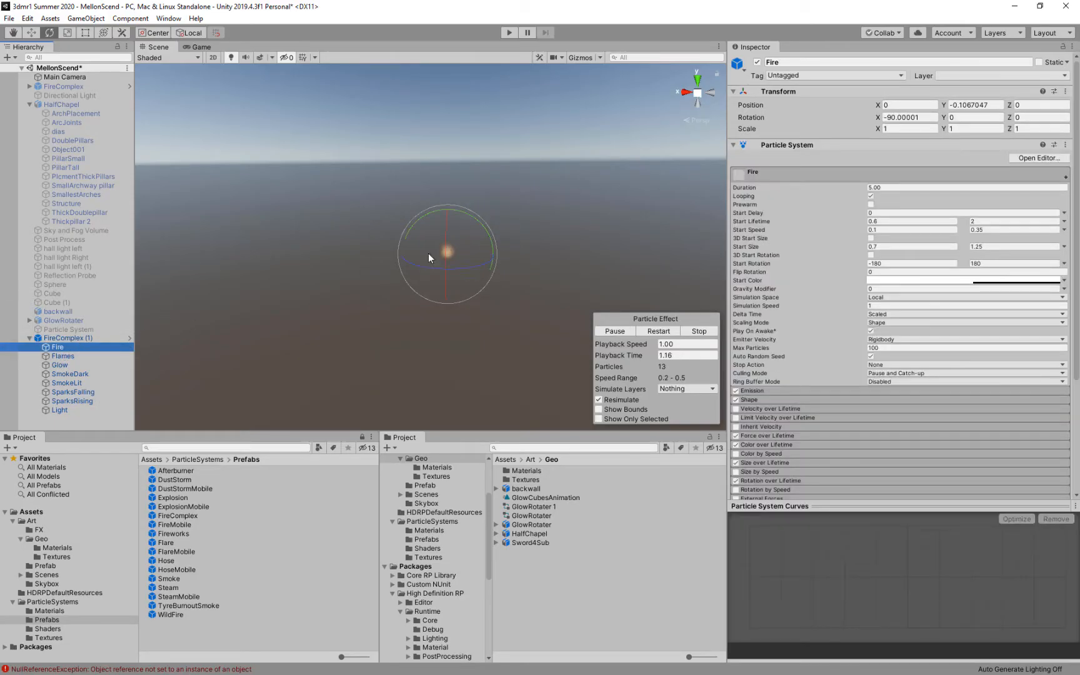
Open the FireComplex prefab for isolated editing and preview all its child emitters, from Fire to Light, together
left_click(68, 338)
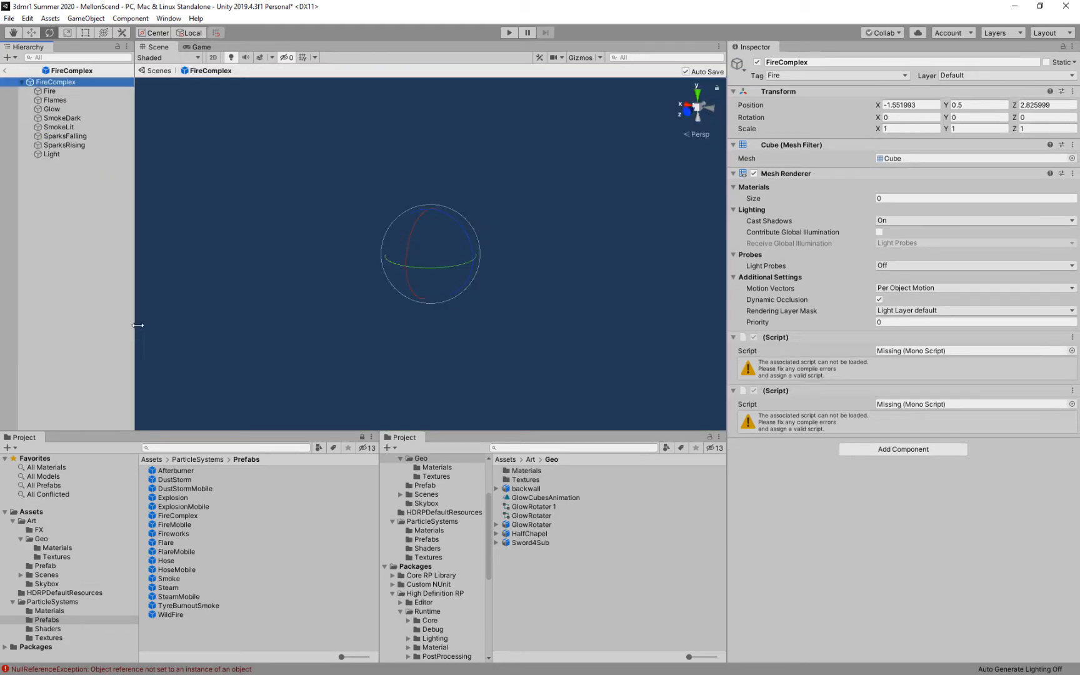
left_click(50, 90)
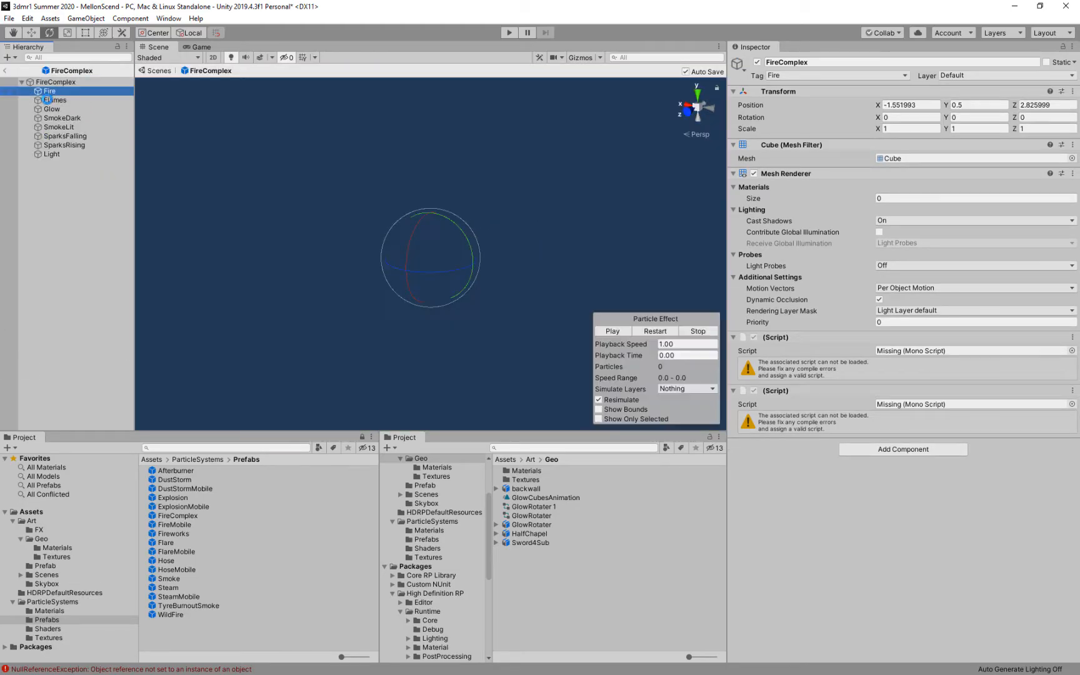
left_click(615, 366)
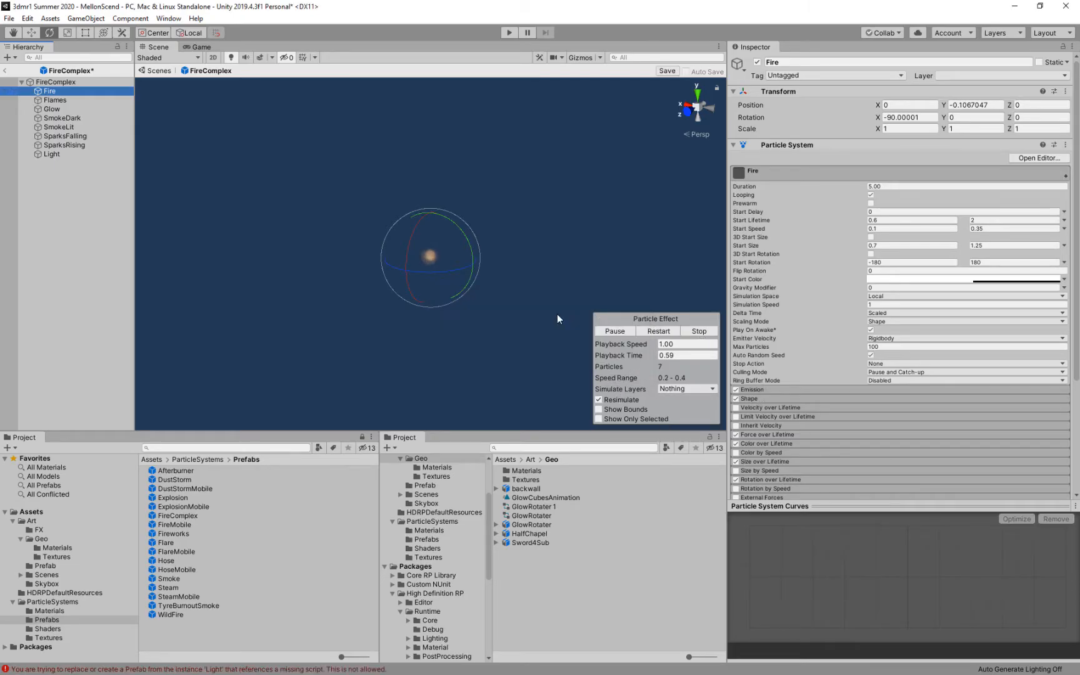
left_click(51, 154, "shift")
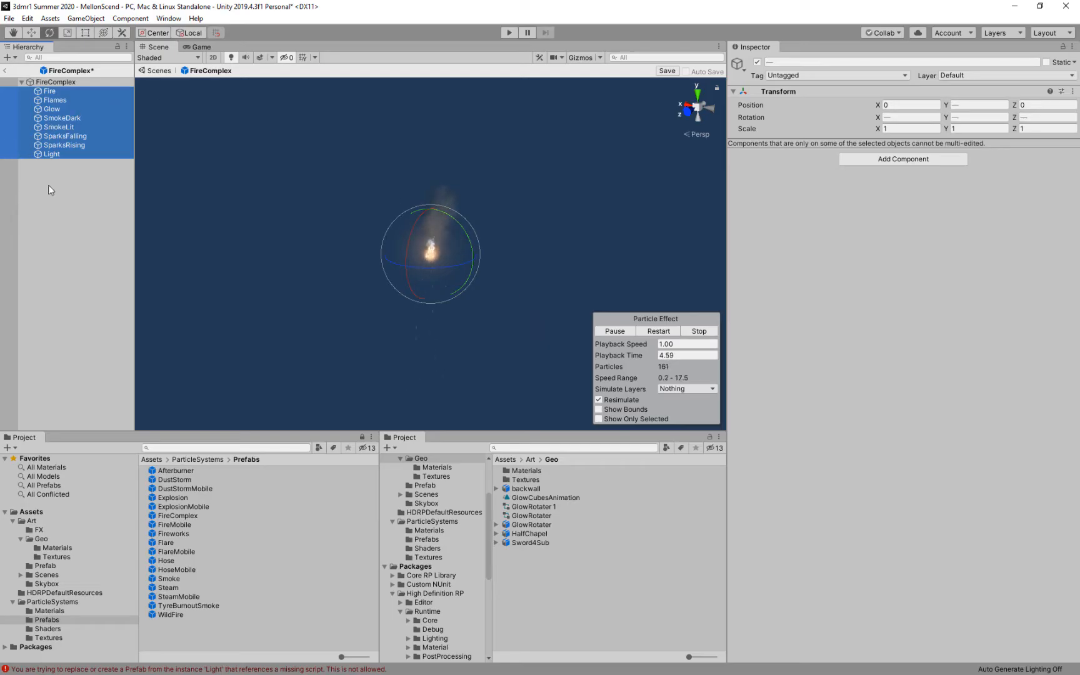
Preview the FireComplex root together with all its children, and return to the scene, discarding the prefab changes
left_click(50, 83)
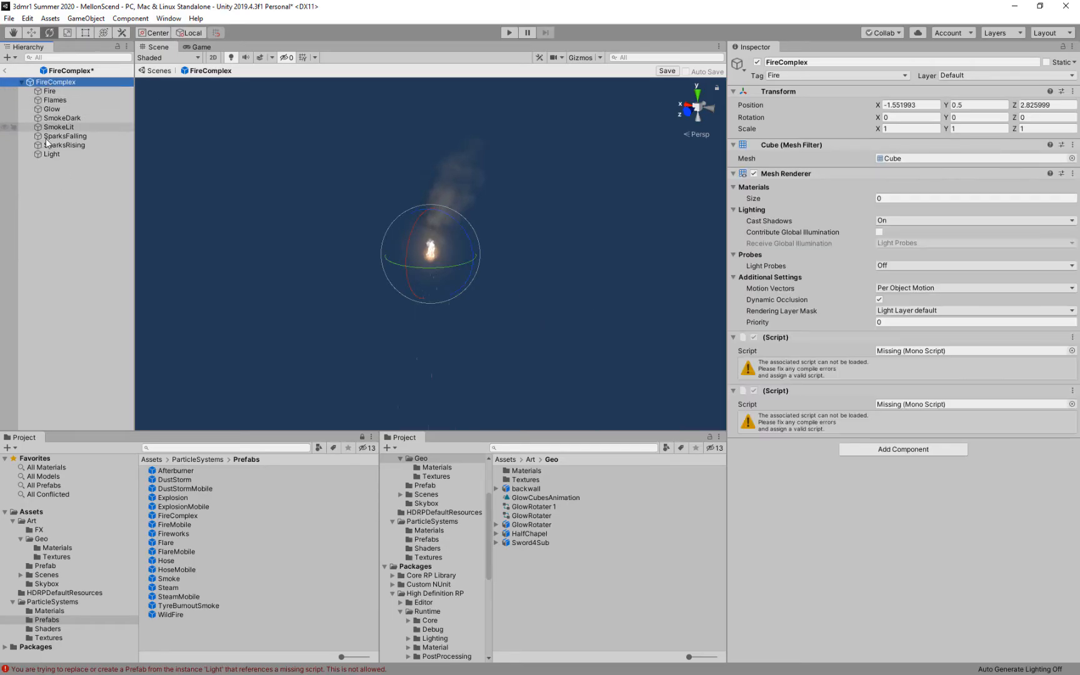
left_click(50, 154, "shift")
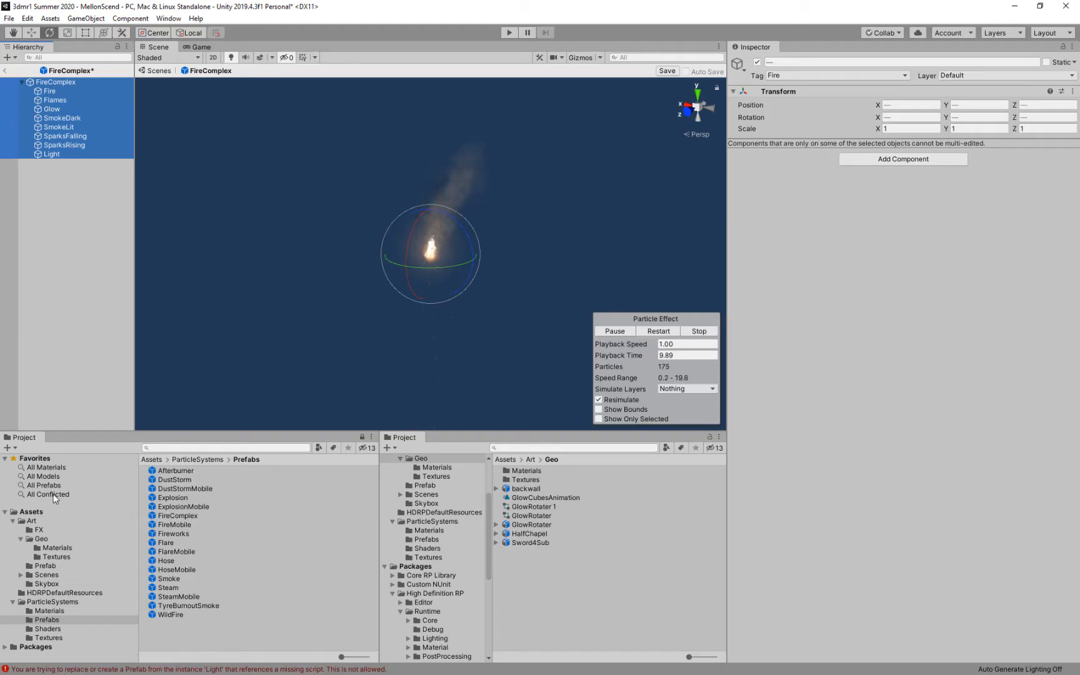
left_click(5, 73)
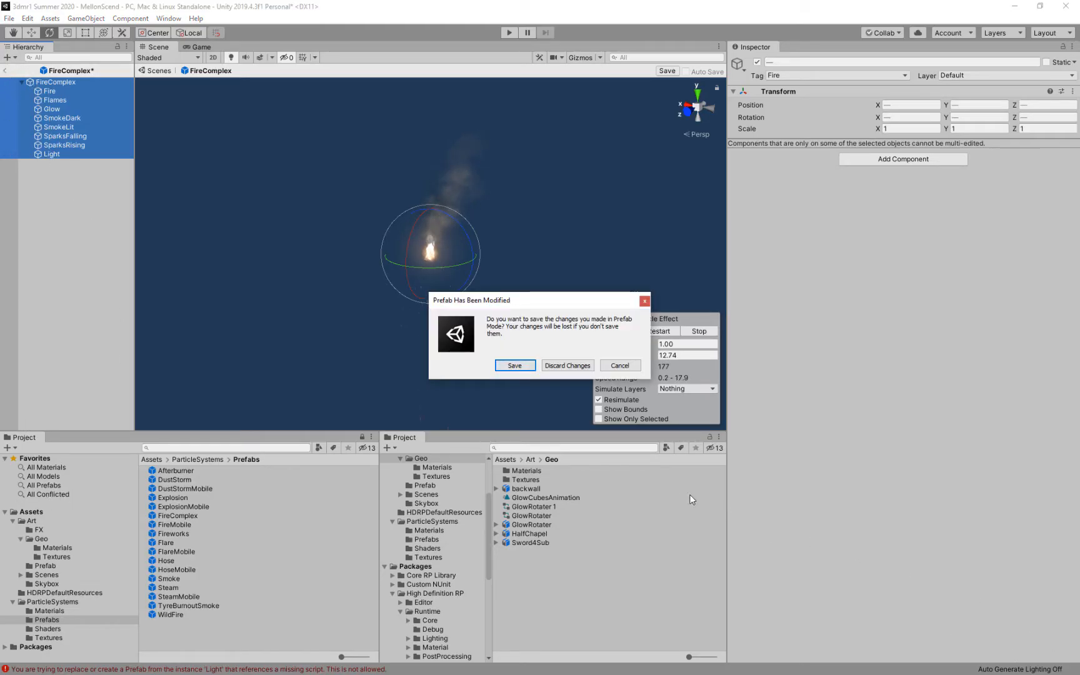
left_click(560, 367)
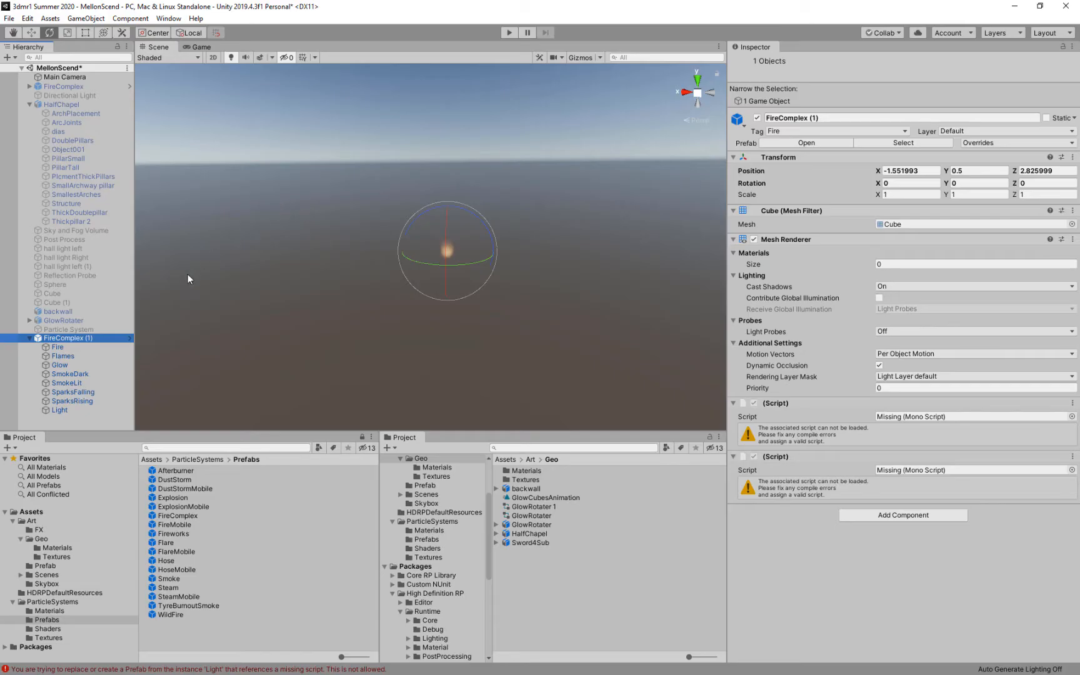
Preview the Fire and Flames emitters of FireComplex (1) separately, stopping playback between them, and take a closer look at Flames
left_click(54, 347)
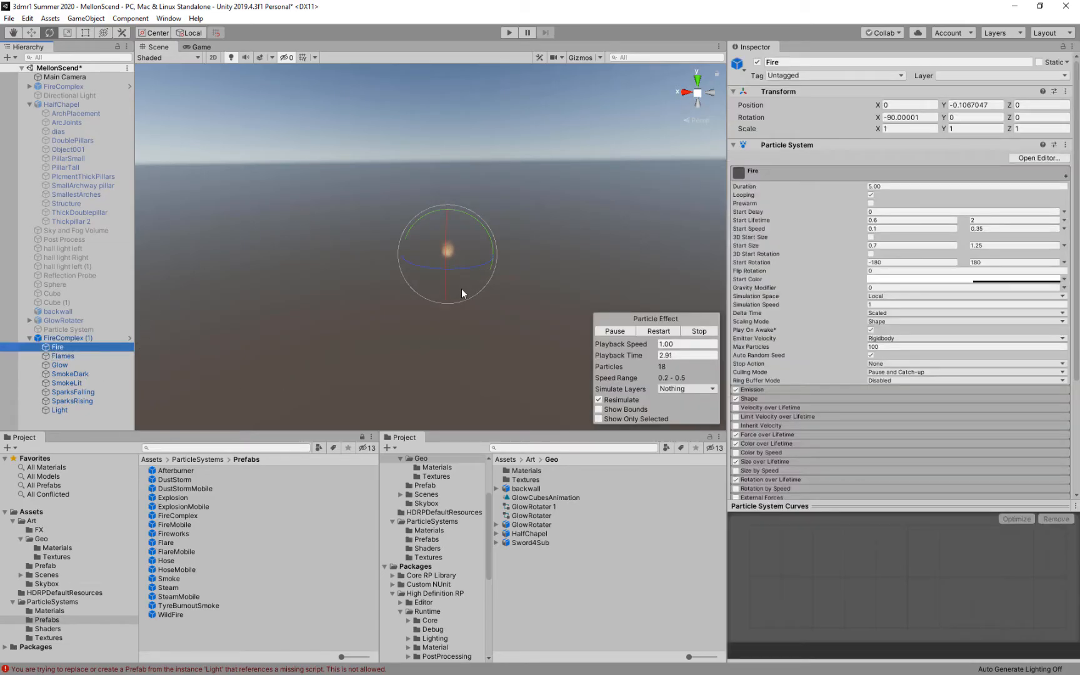
left_click(63, 356)
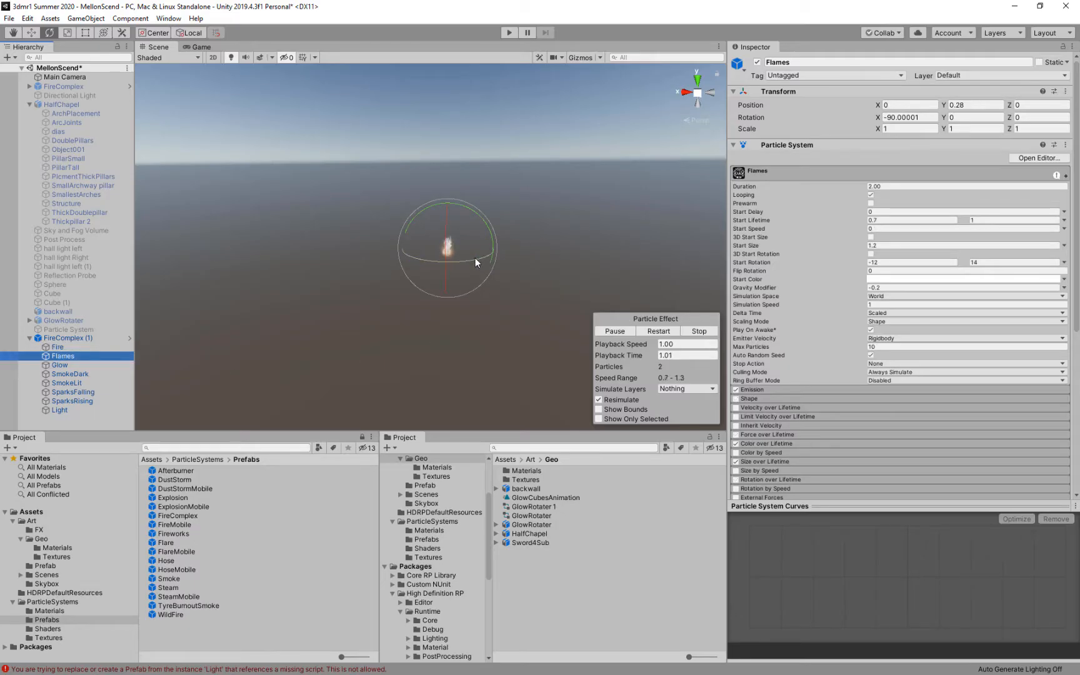
left_click(701, 332)
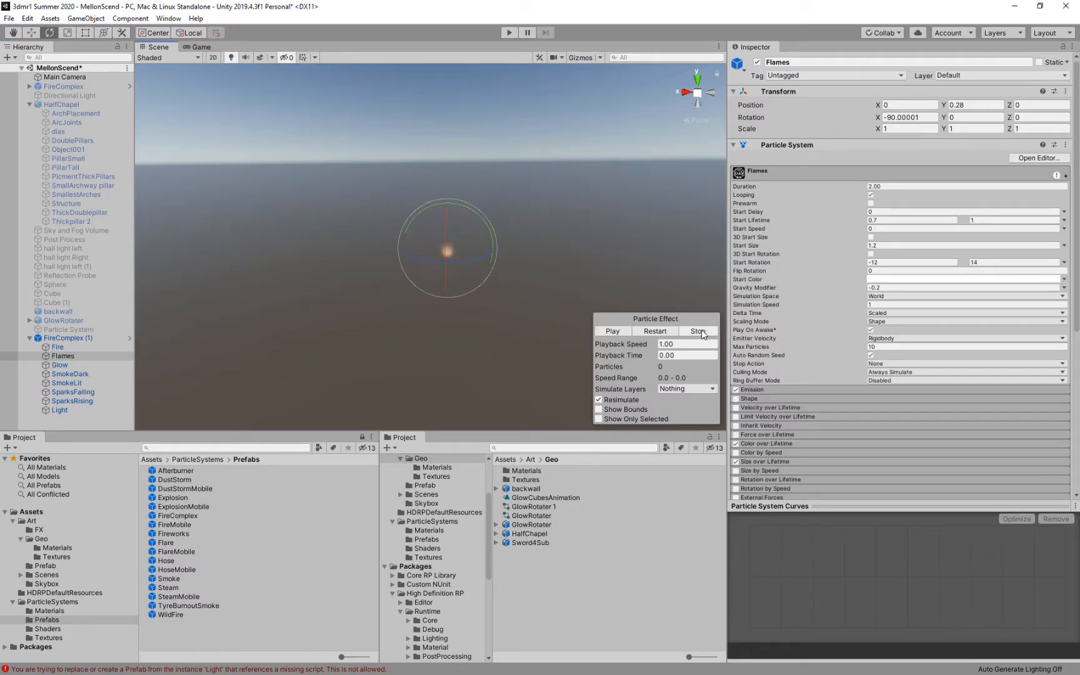
left_click(58, 348)
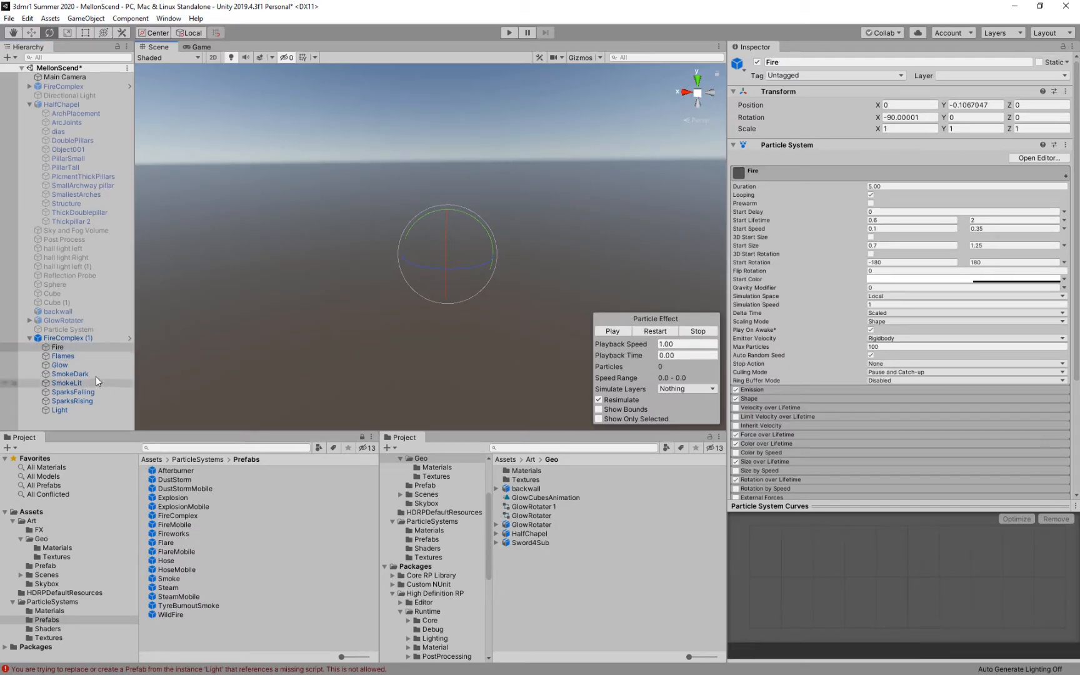
left_click(64, 356)
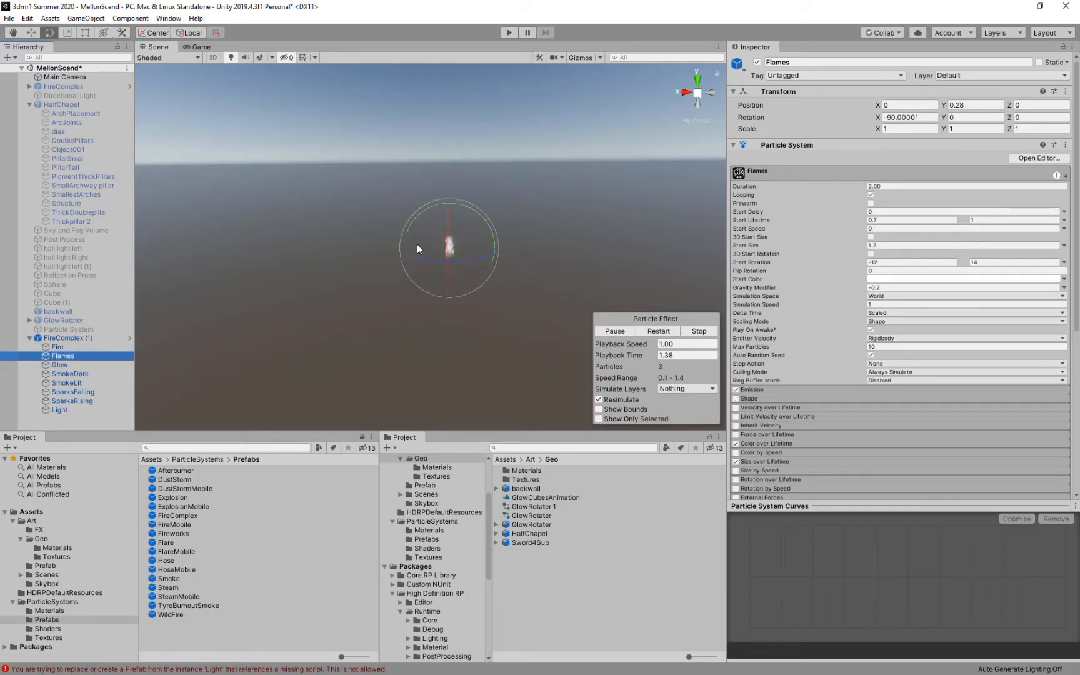
middle_click_drag(529, 275, 454, 303)
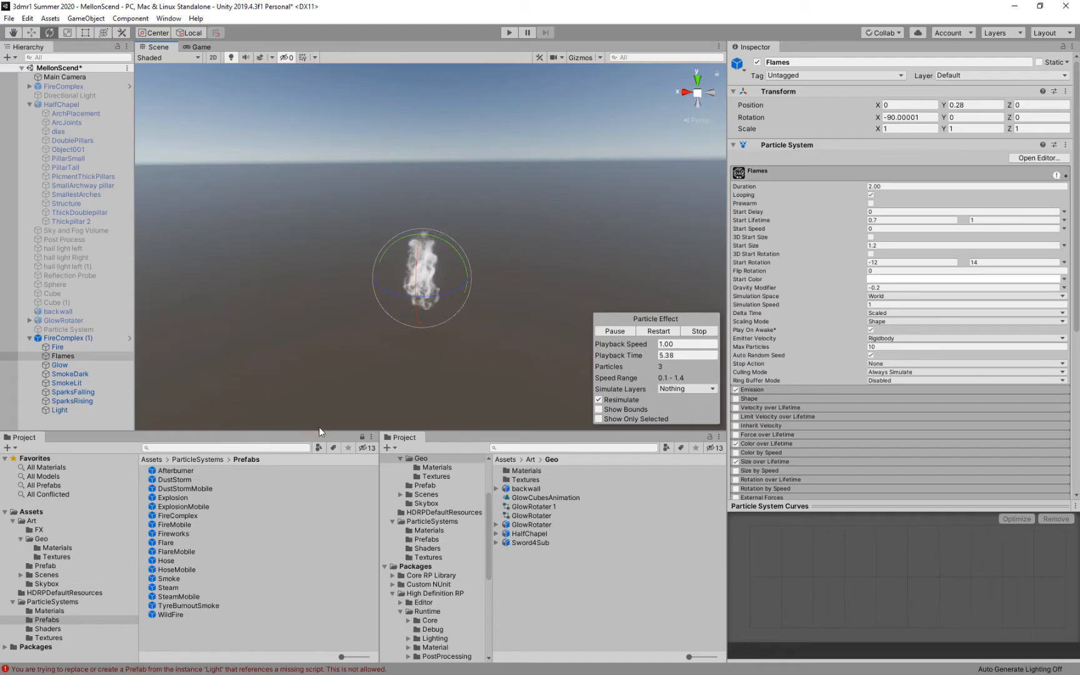
Replace the Flames material's particle texture with ParticleFlamesSheet from the ParticleSystems textures
left_click(872, 508)
scroll(900, 519, "down", 3)
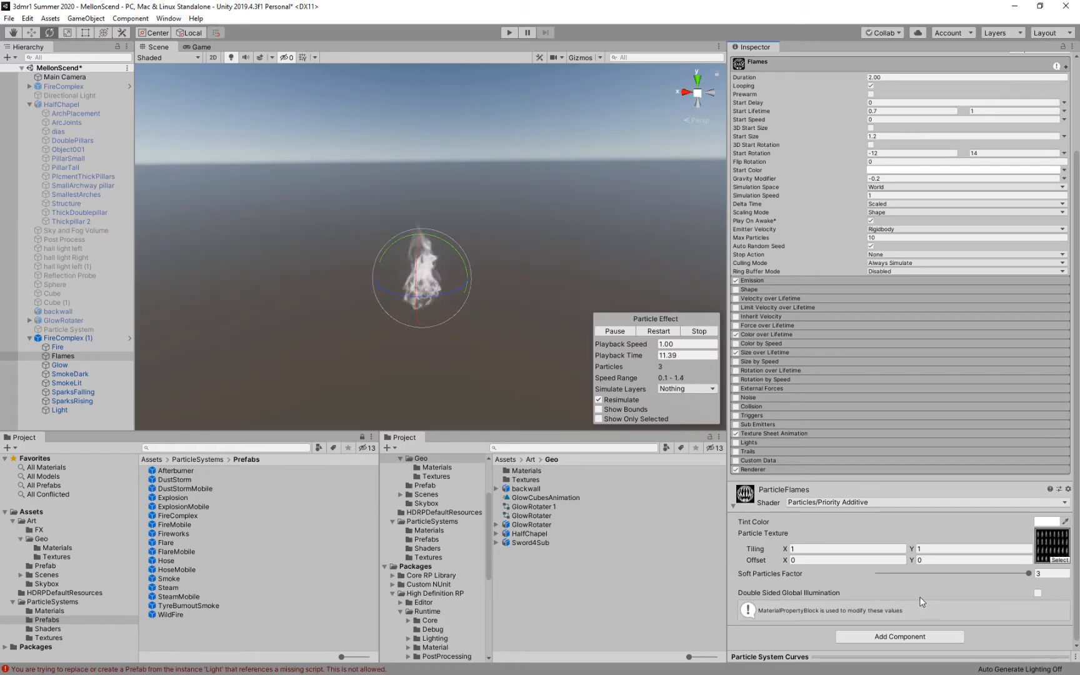
left_click(1058, 545)
left_click_drag(545, 524, 1055, 562)
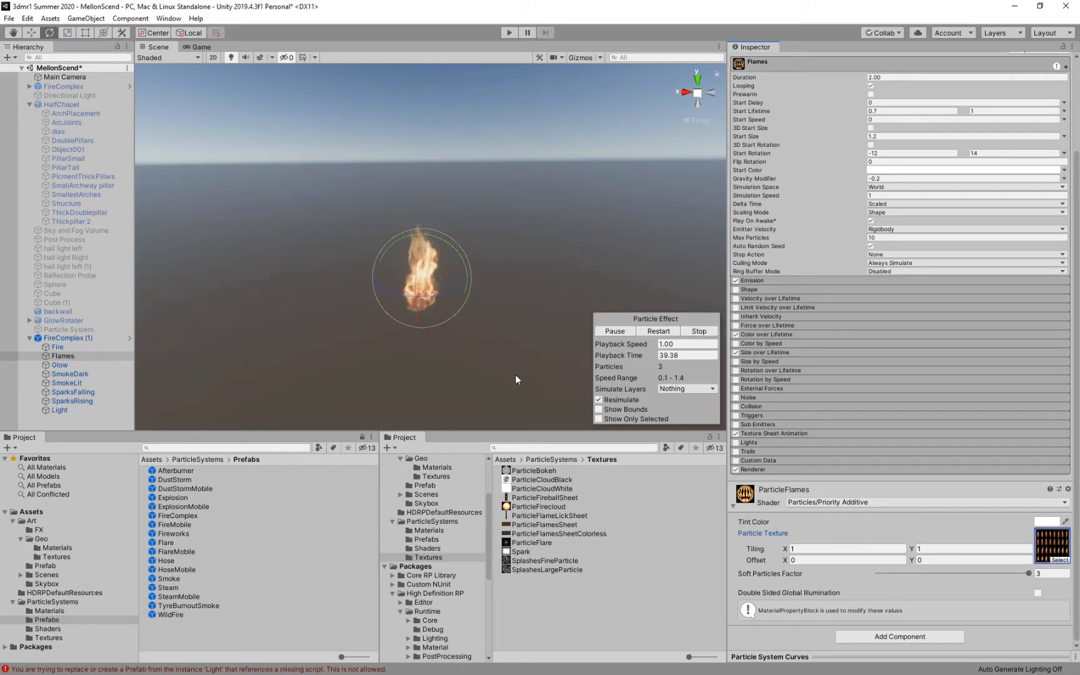
Turn on the selection outline in the Scene view's gizmo options
left_click(598, 57)
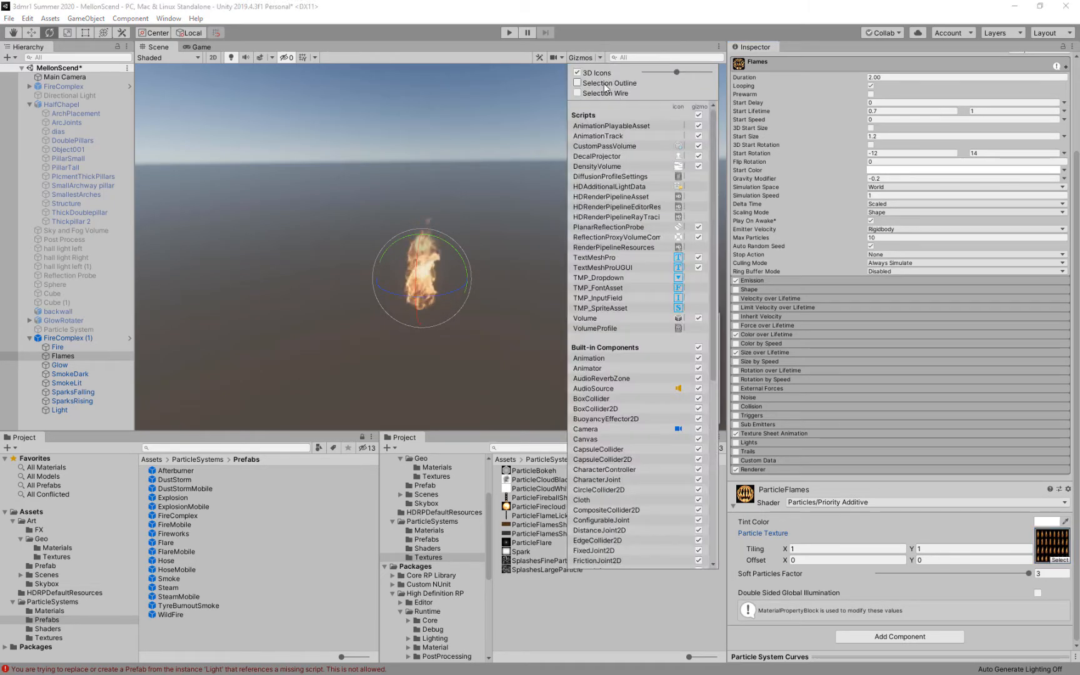
left_click(591, 83)
left_click(630, 40)
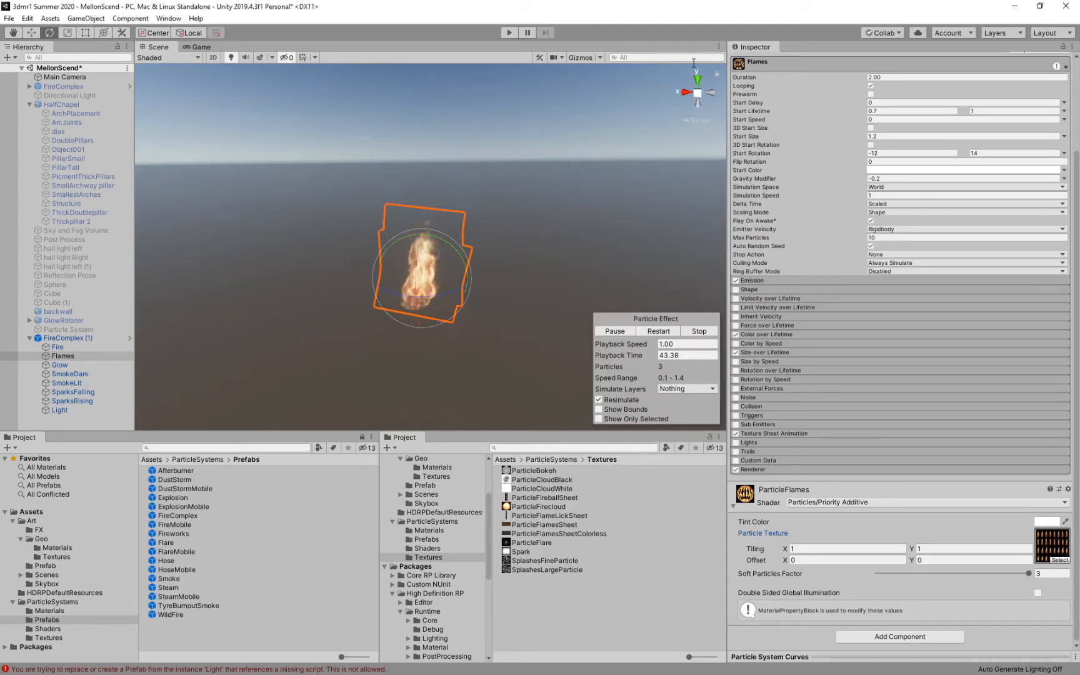
Examine the outlined flame particles from another angle and view the ParticleFlamesSheet texture enlarged
left_click_drag(466, 270, 402, 310, "alt")
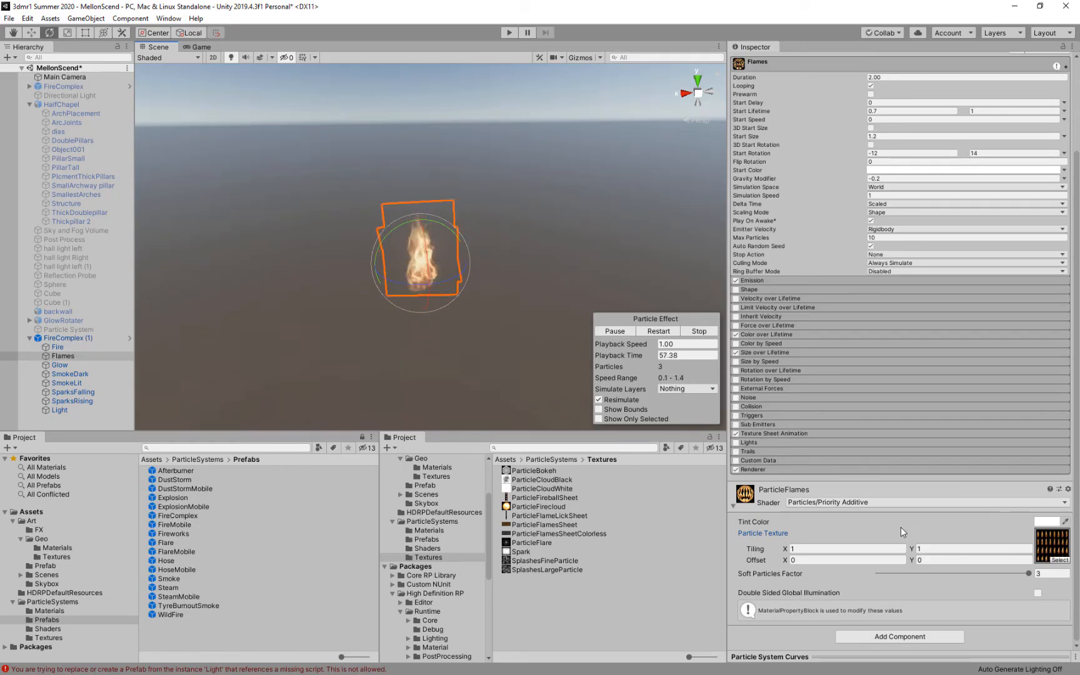
left_click(1048, 548, "ctrl")
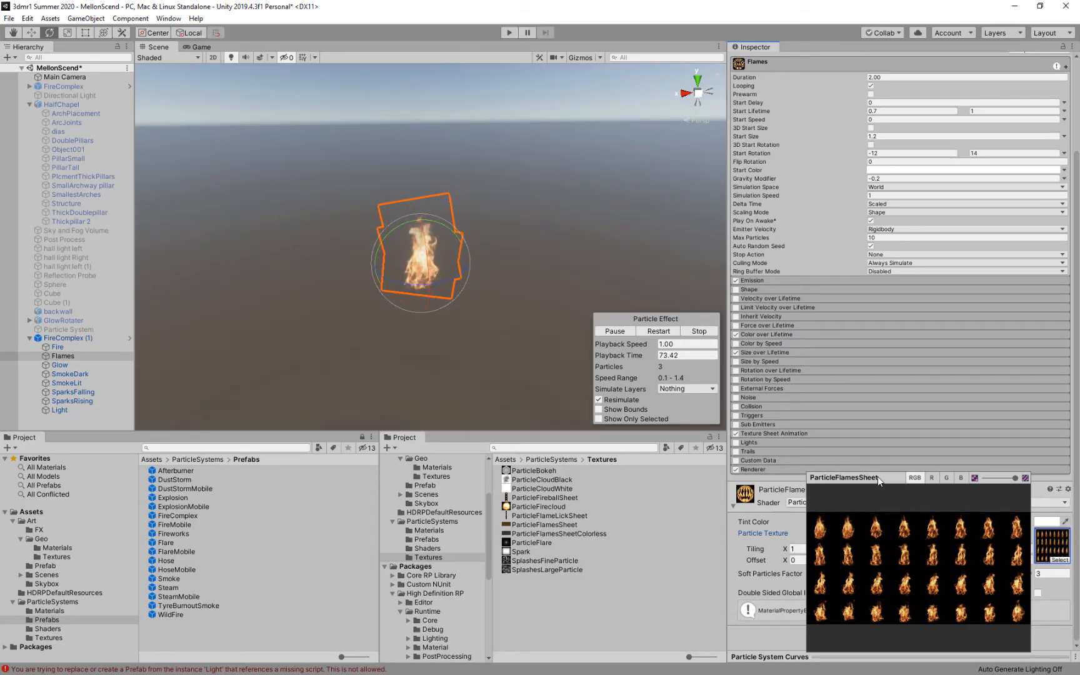
left_click(803, 603)
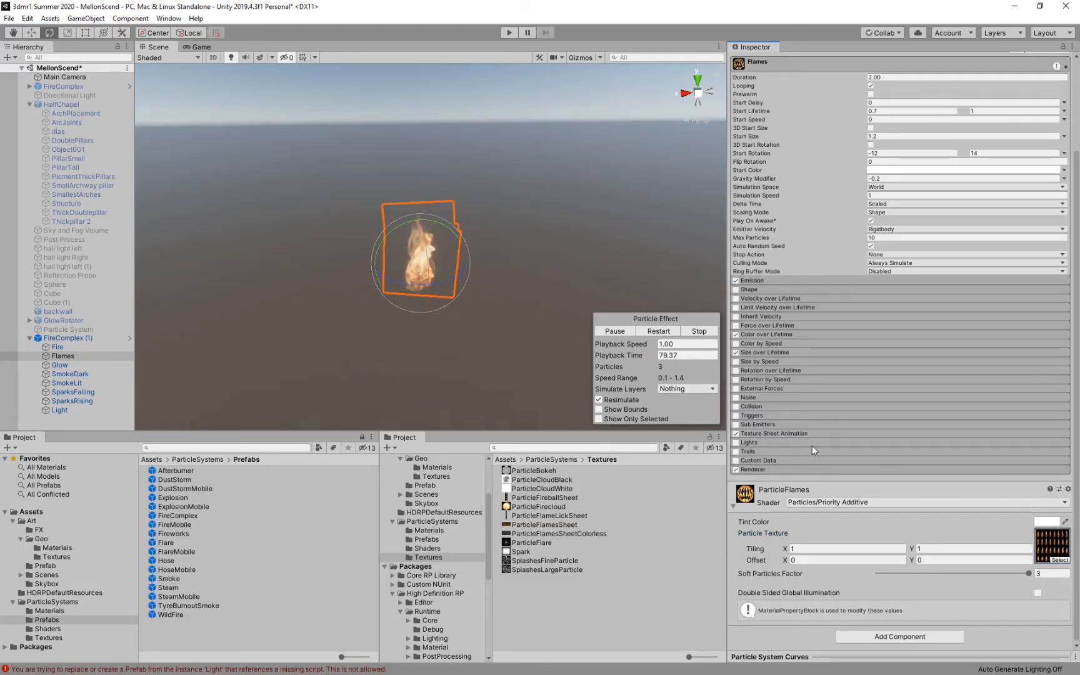
Expand the Flames emitter's Renderer settings and switch the material's particle texture to ParticleFlamesSheetColorless
left_click(900, 468)
scroll(905, 479, "down", 5)
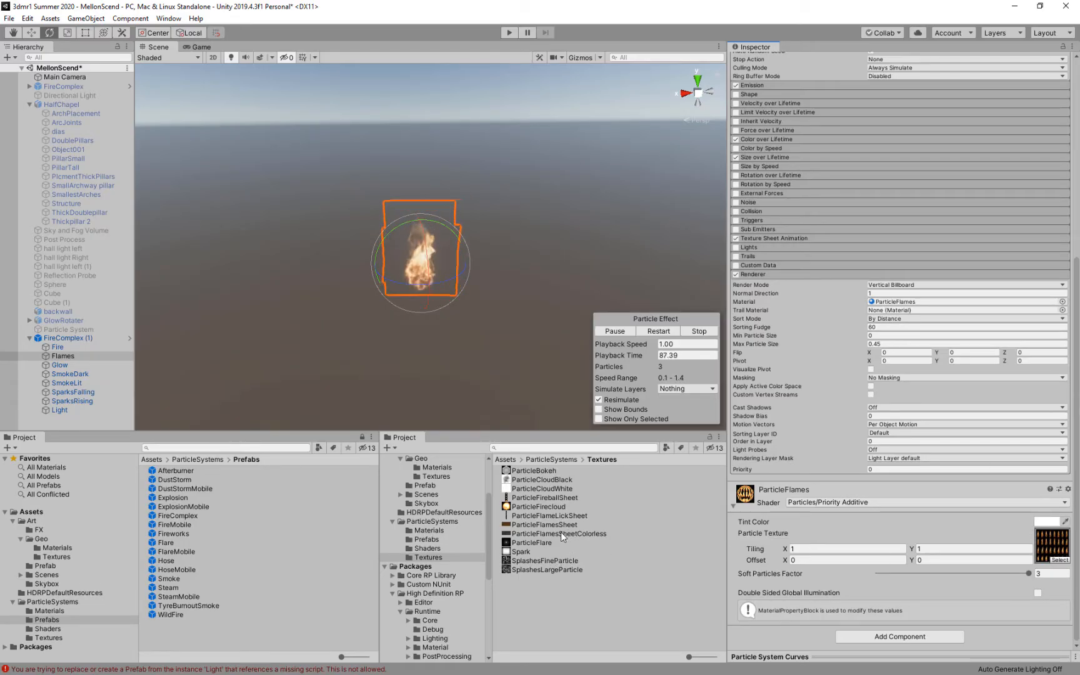
left_click_drag(562, 536, 1052, 544)
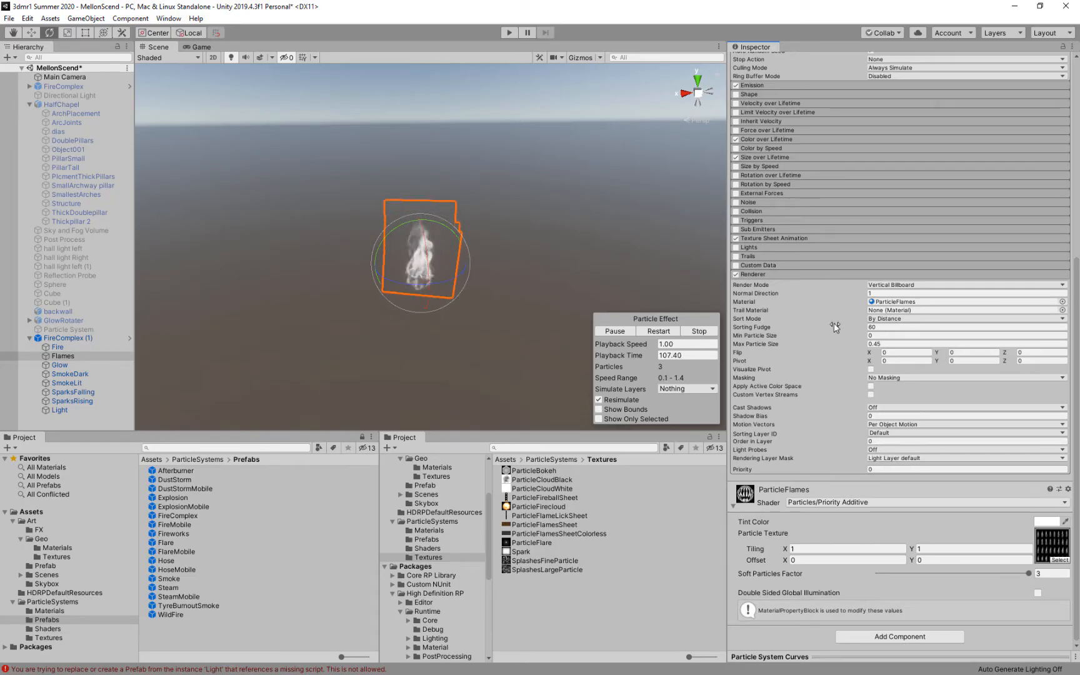
Check the enlarged flame texture against the Texture Sheet Animation grid and set the grid's X tiles to 4
left_click(772, 238)
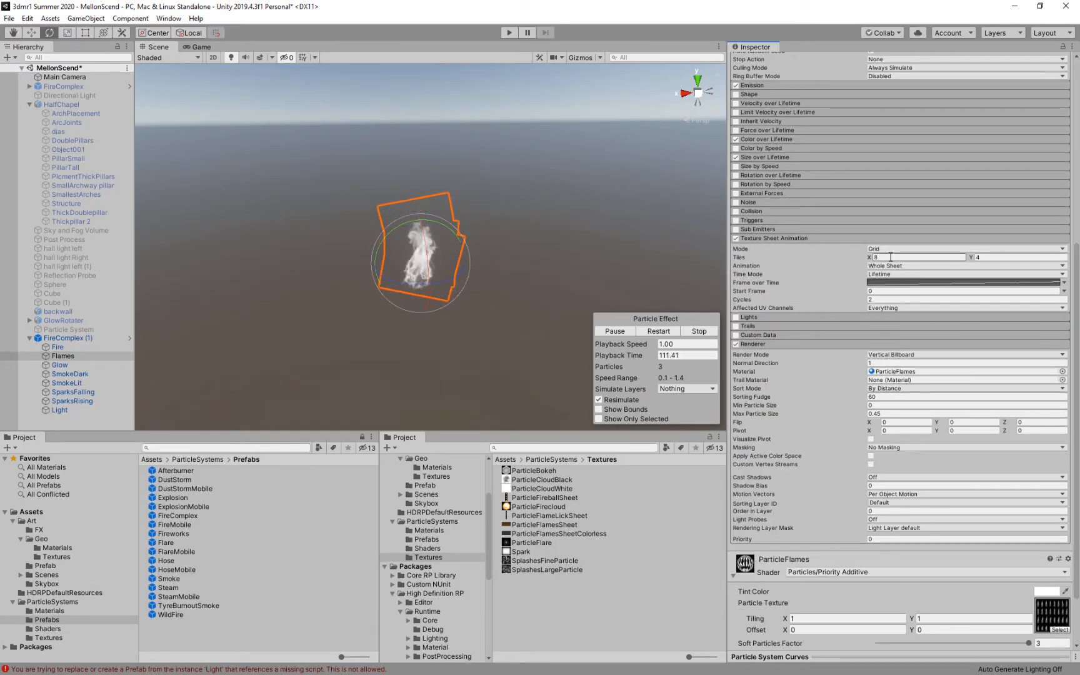
left_click(1047, 609)
left_click(1049, 613, "ctrl")
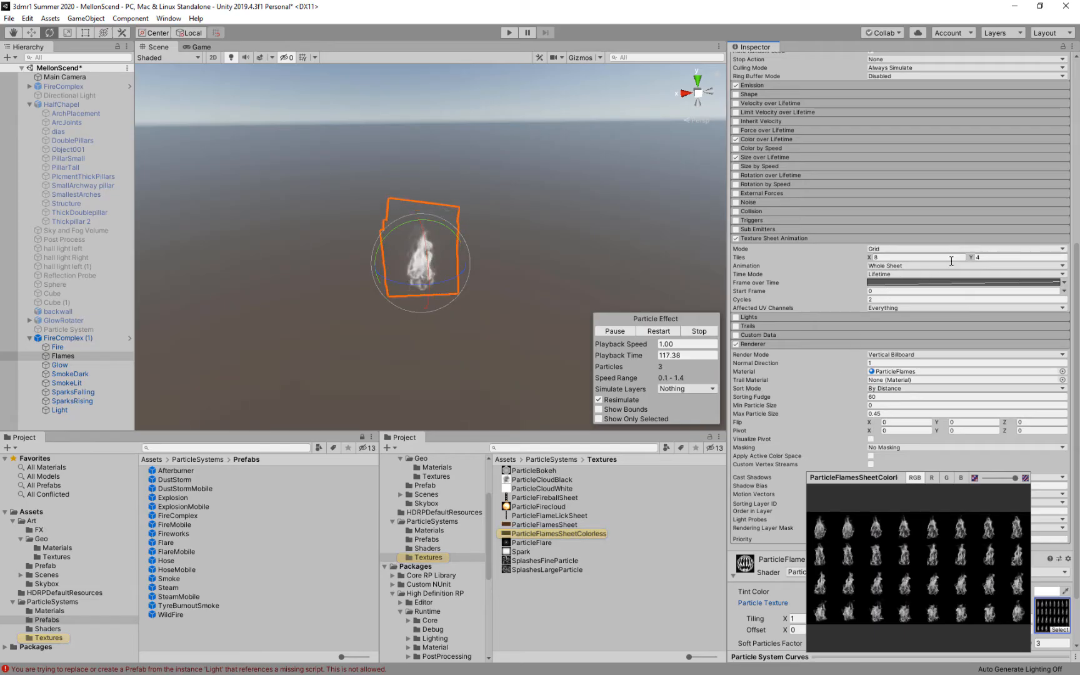
left_click(888, 256)
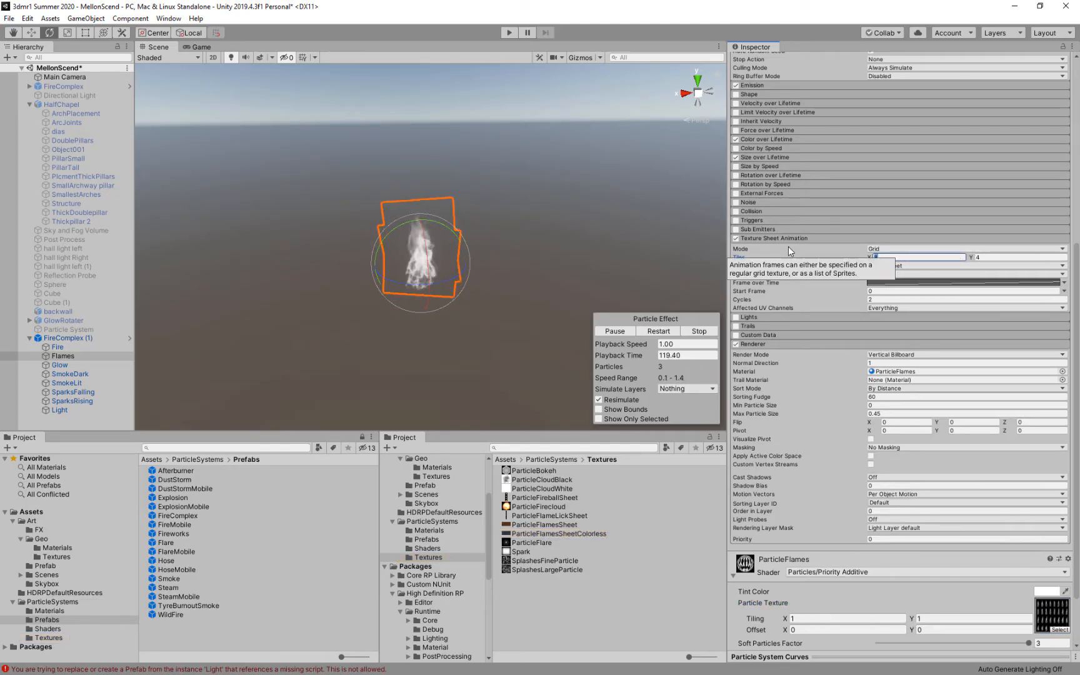
type("4")
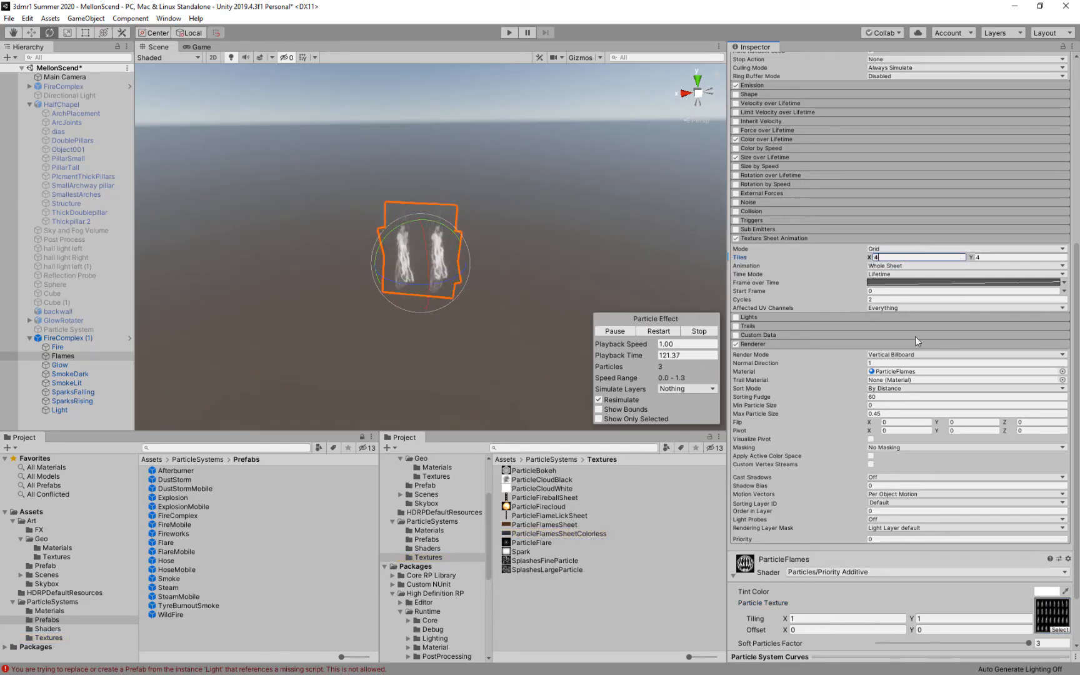
View the ParticleFlamesSheetColorless texture enlarged and set the Texture Sheet Animation grid's X tiles to 5
left_click(1052, 615)
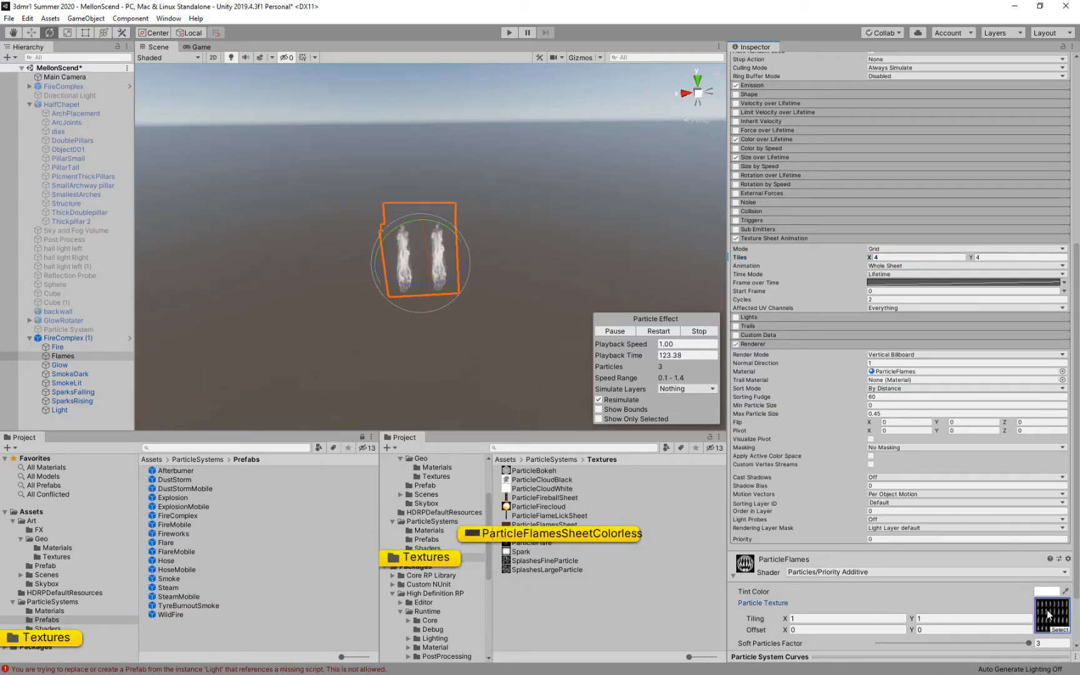
left_click(1041, 612, "ctrl")
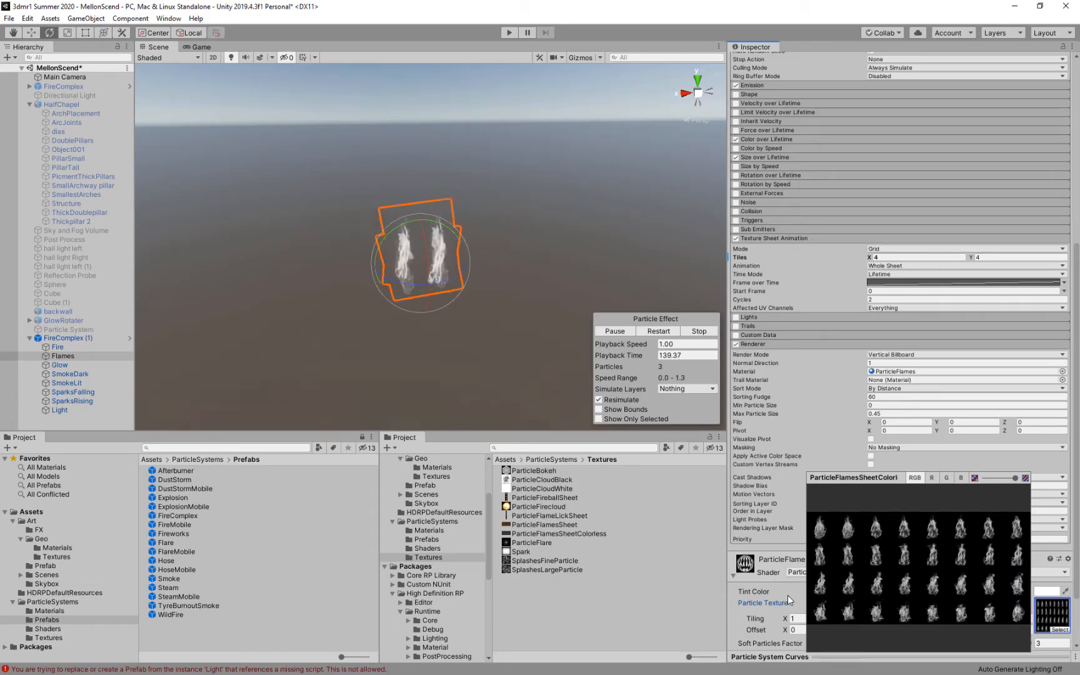
left_click(886, 257)
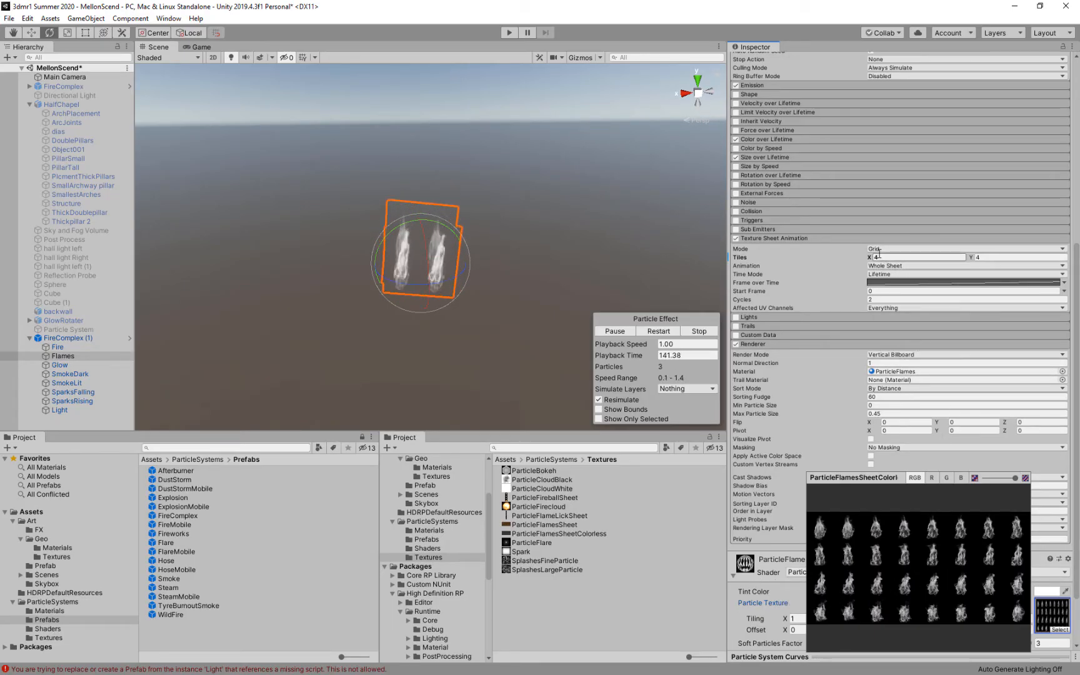
type("5")
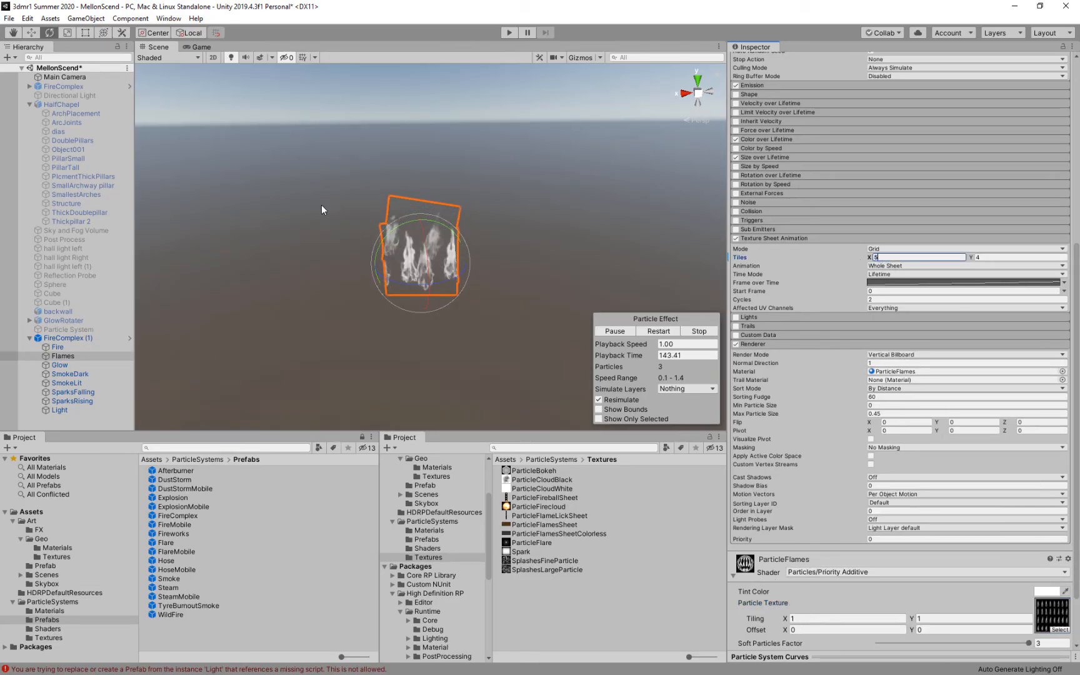
double_click(877, 258)
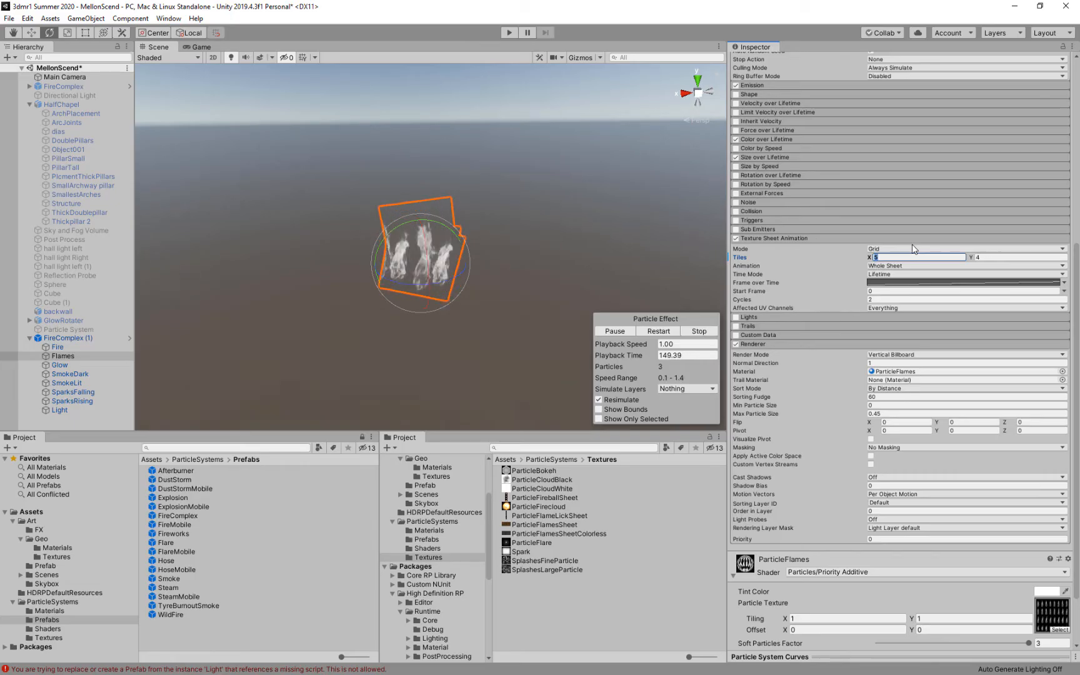
Set the Flames emitter's Texture Sheet Animation grid to 8 X tiles and 2 Y tiles
left_click(983, 258)
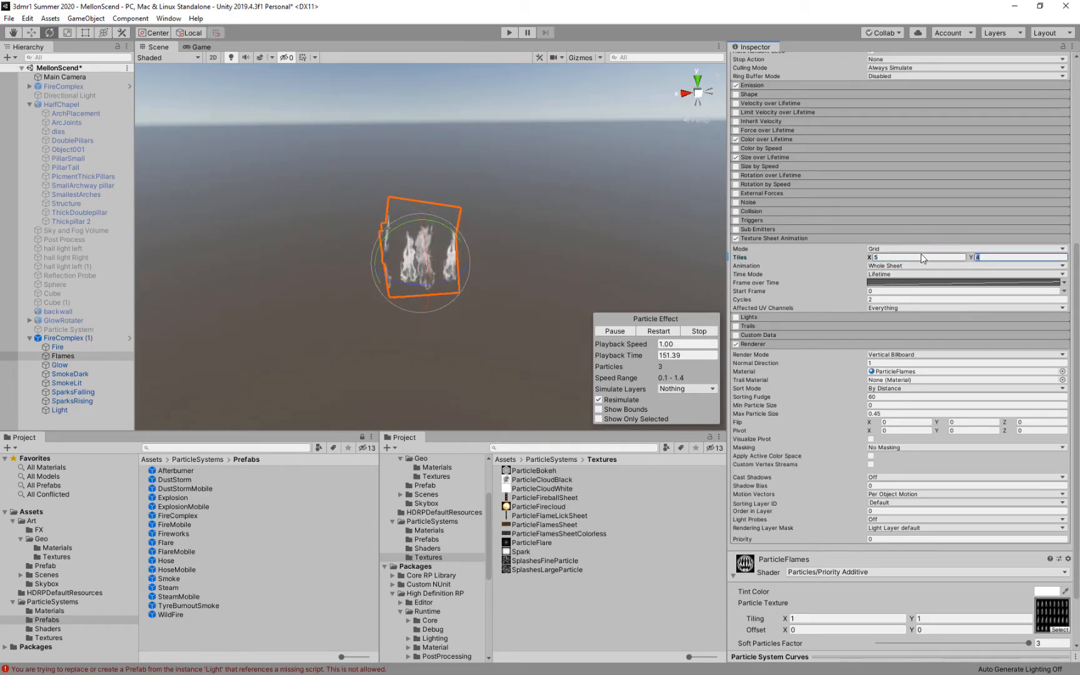
type("2")
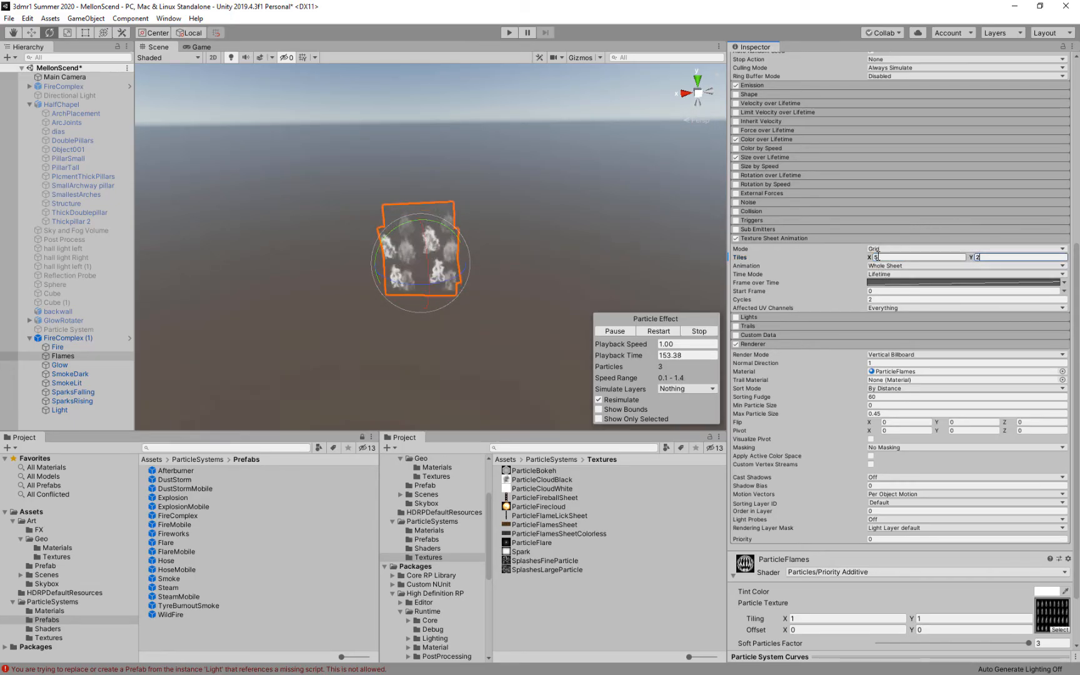
left_click(899, 256)
type("8")
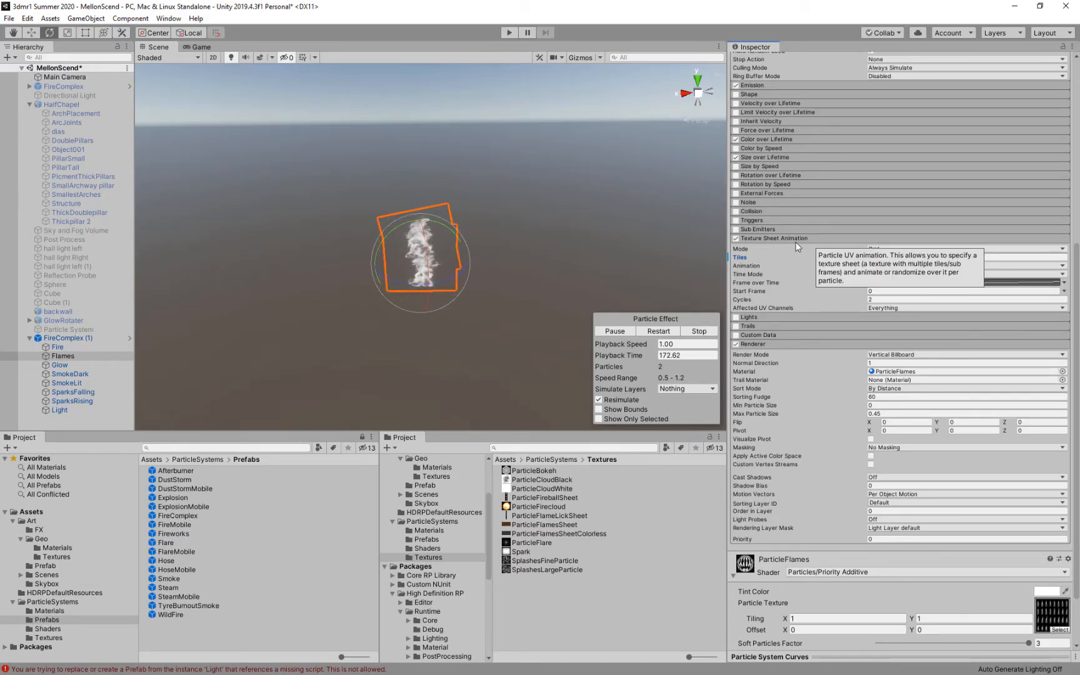
left_click(976, 257)
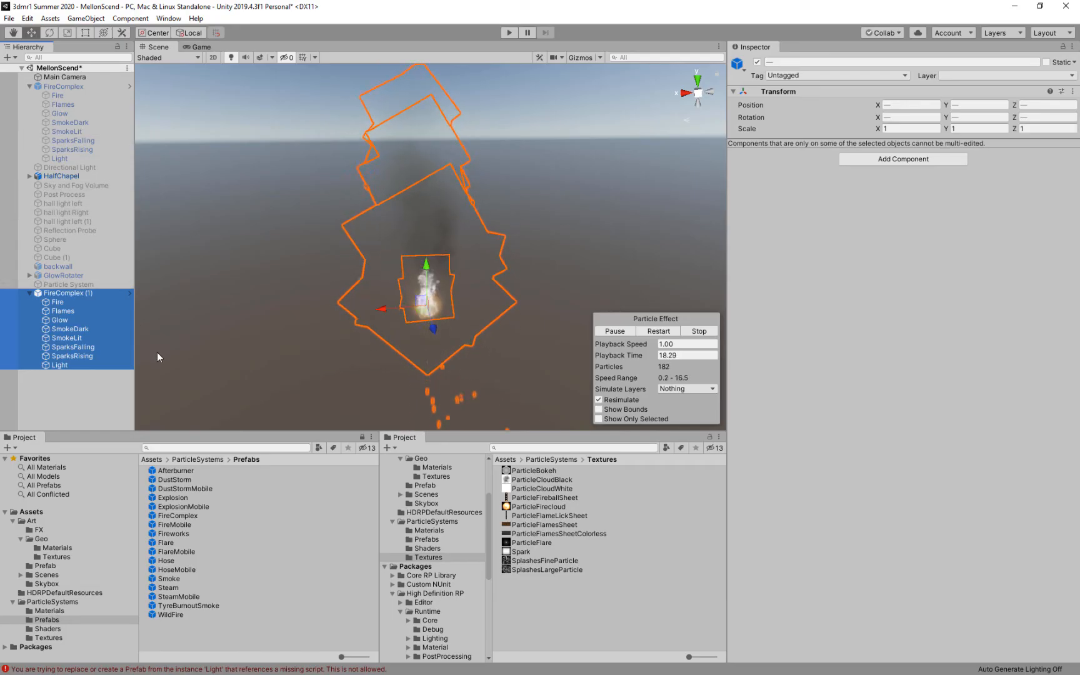
Delete the FireComplex (1) instance and reactivate all child objects of HalfChapel from ArchPlacement to Thickpillar 2
key("Delete")
left_click(37, 177)
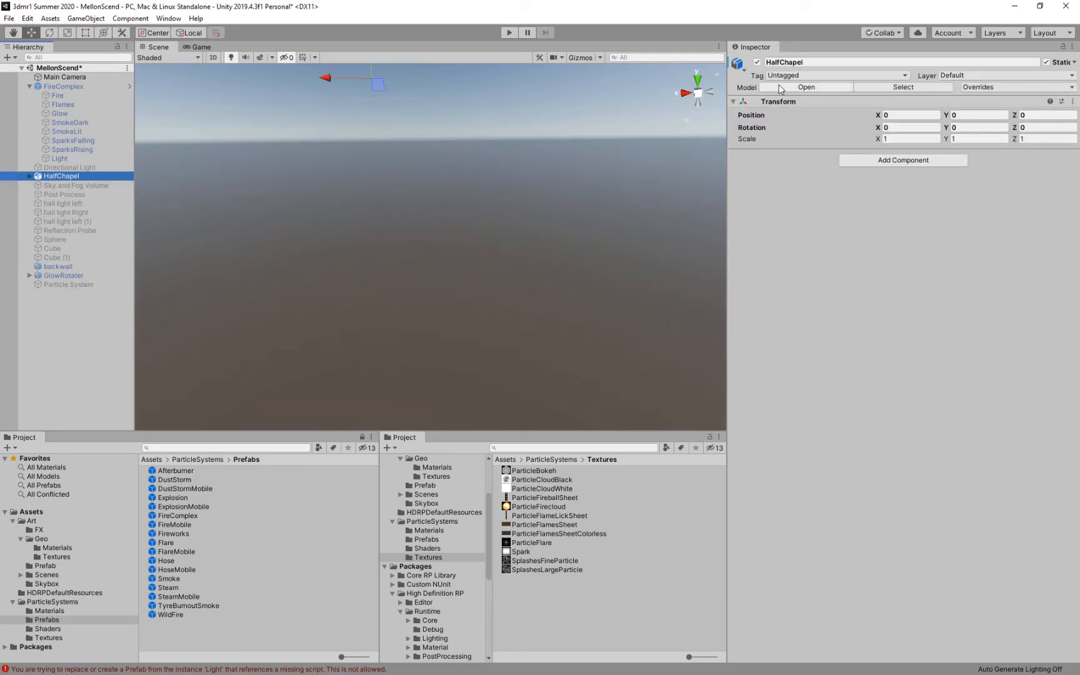
left_click(30, 177)
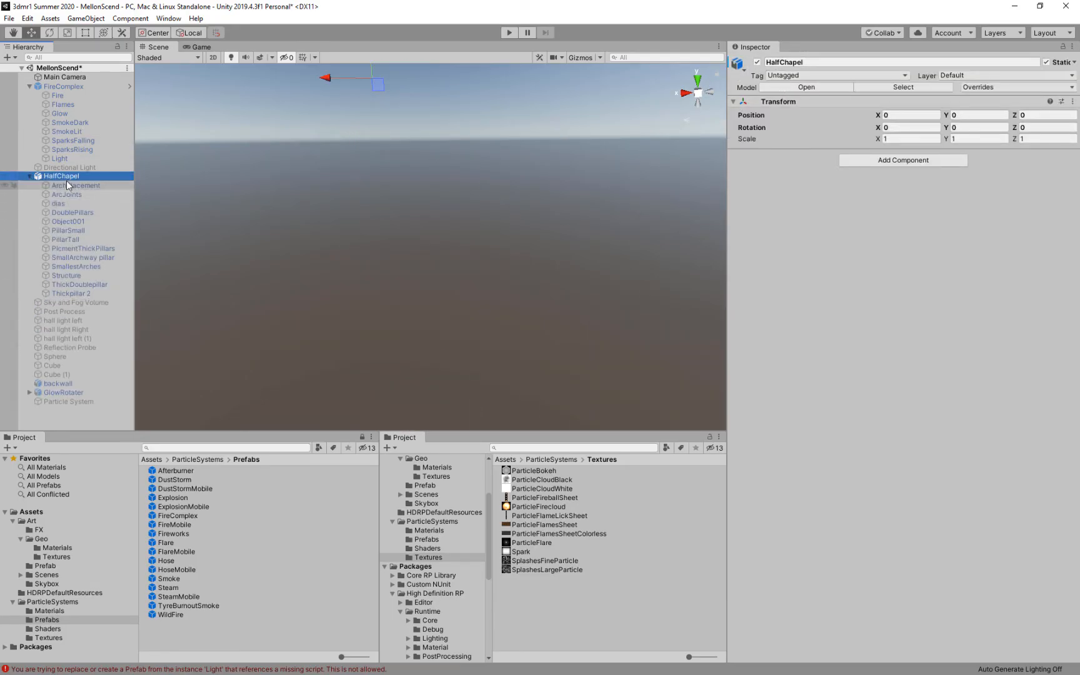
left_click(67, 185)
left_click(72, 292, "shift")
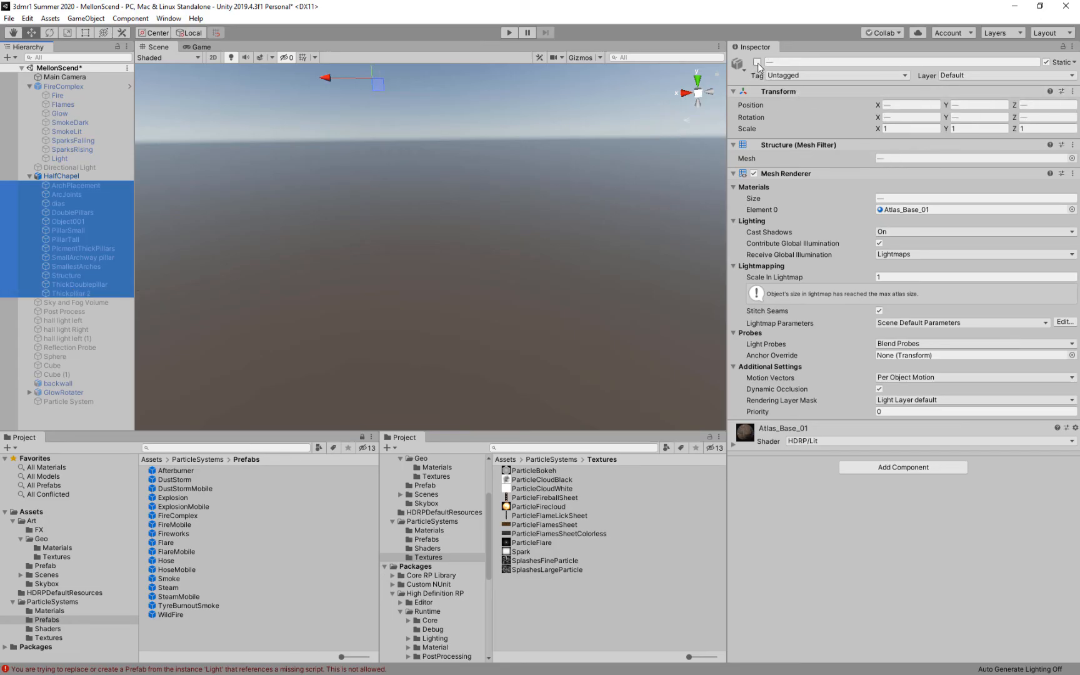
left_click(757, 62)
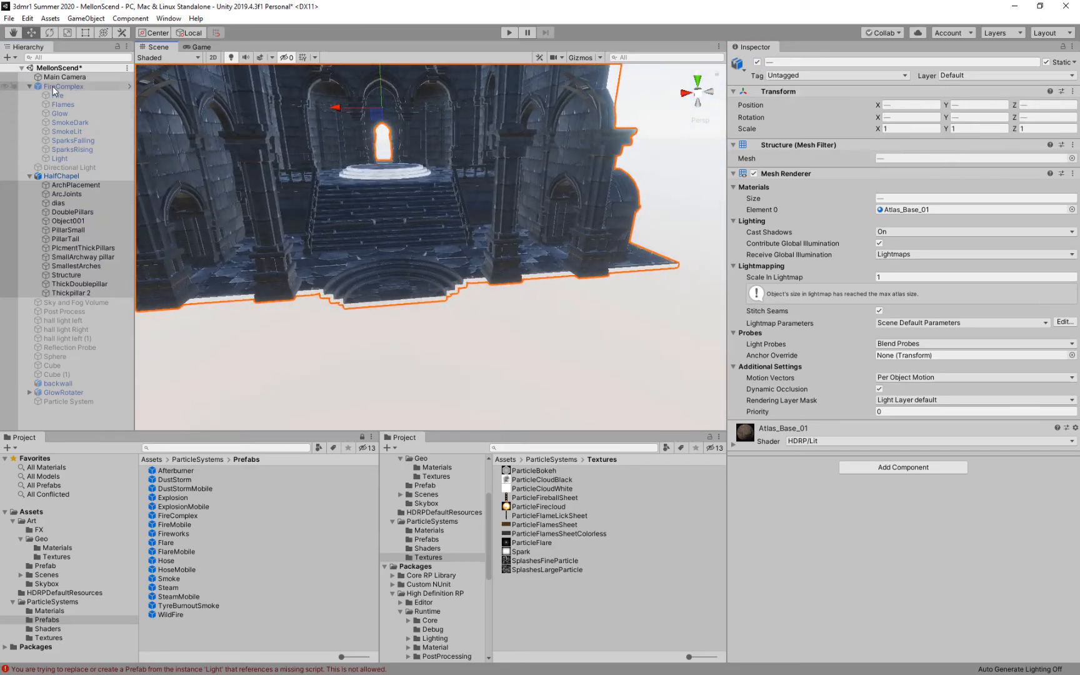
Activate the original FireComplex object and all of its children from Fire to Light
left_click(53, 86)
left_click(757, 62)
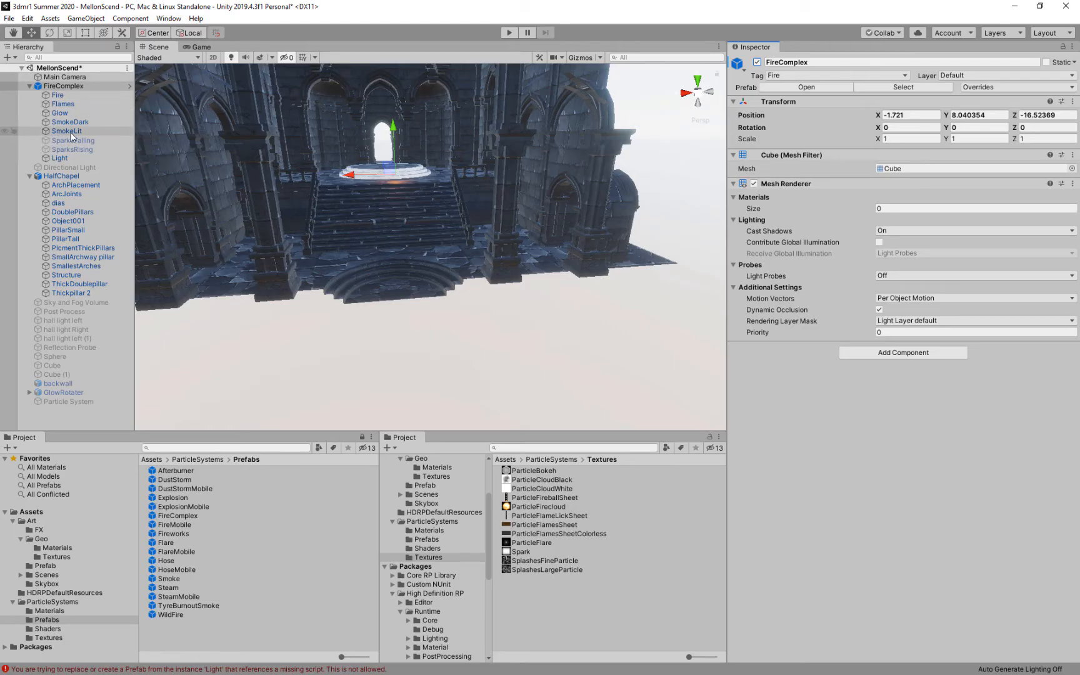
left_click(57, 95)
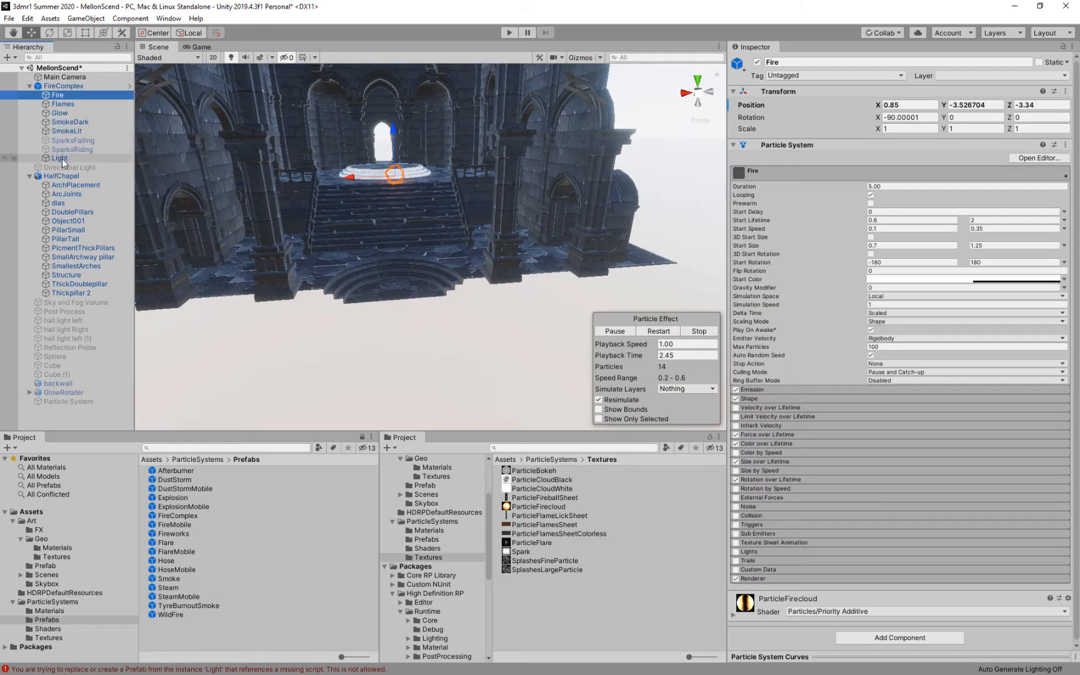
left_click(60, 158, "shift")
left_click(757, 63)
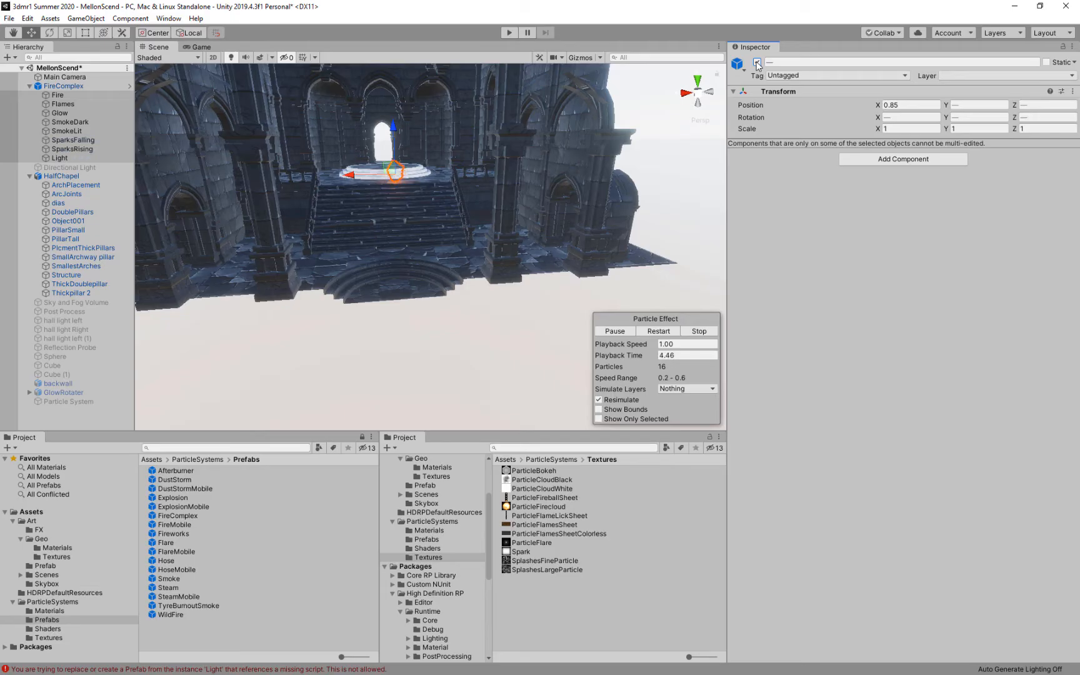
left_click(757, 62)
left_click(757, 62)
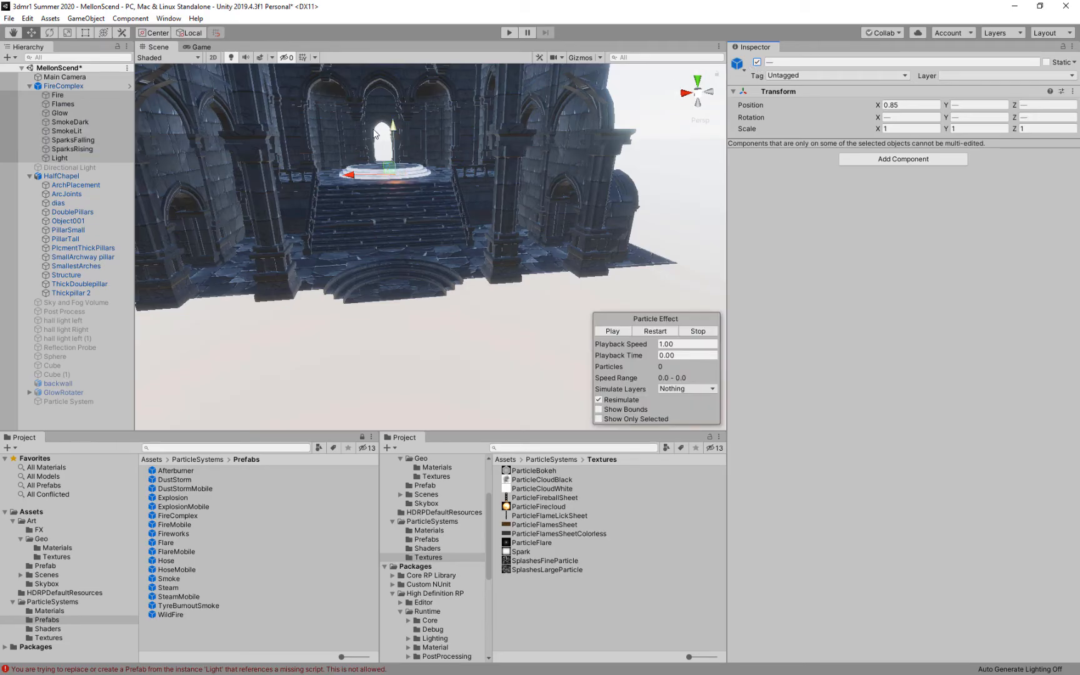
Frame FireComplex with all its children in the Scene view and play its particle simulation close up
left_click(50, 85, "ctrl")
key("f")
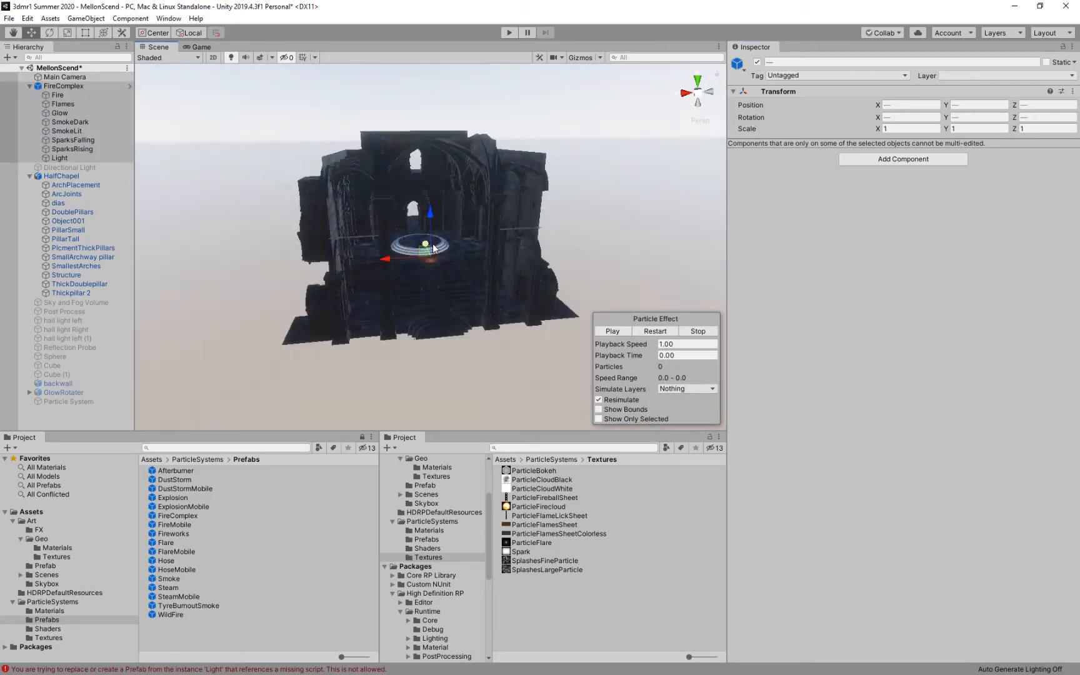
right_click_drag(428, 269, 485, 229)
left_click(619, 333)
right_click_drag(620, 332, 463, 182)
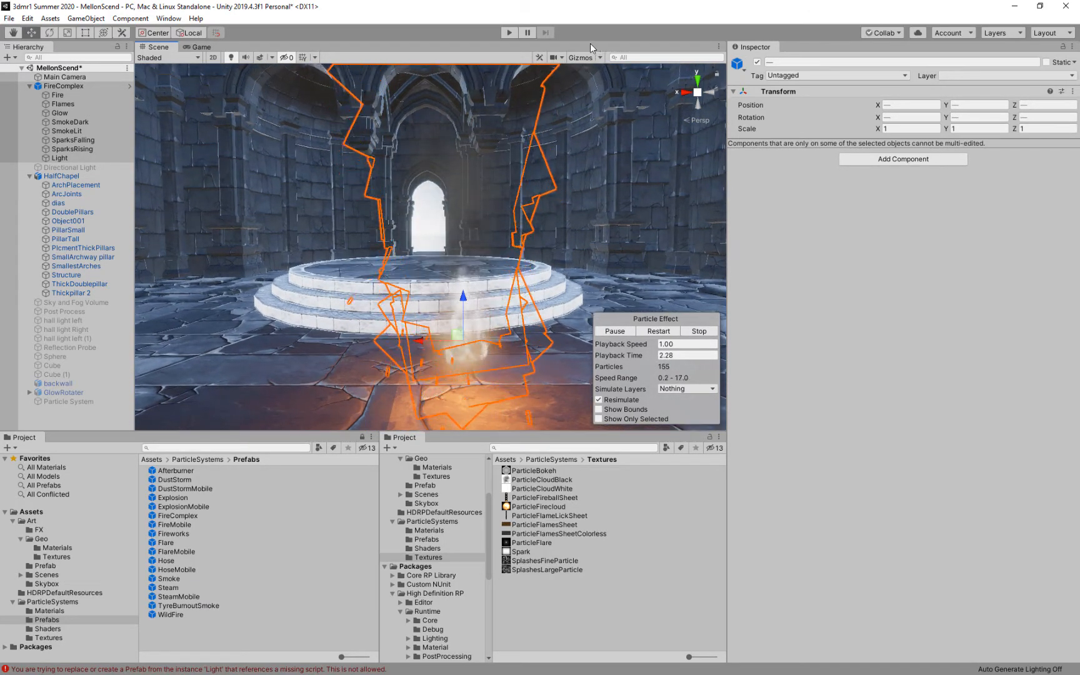
Turn off the selection outline in the Scene view's gizmo options
left_click(581, 57)
left_click(606, 82)
middle_click_drag(350, 275, 385, 285)
Examine the Fire emitter's Renderer settings and its ParticleFirecloud material's particle texture
left_click(60, 98)
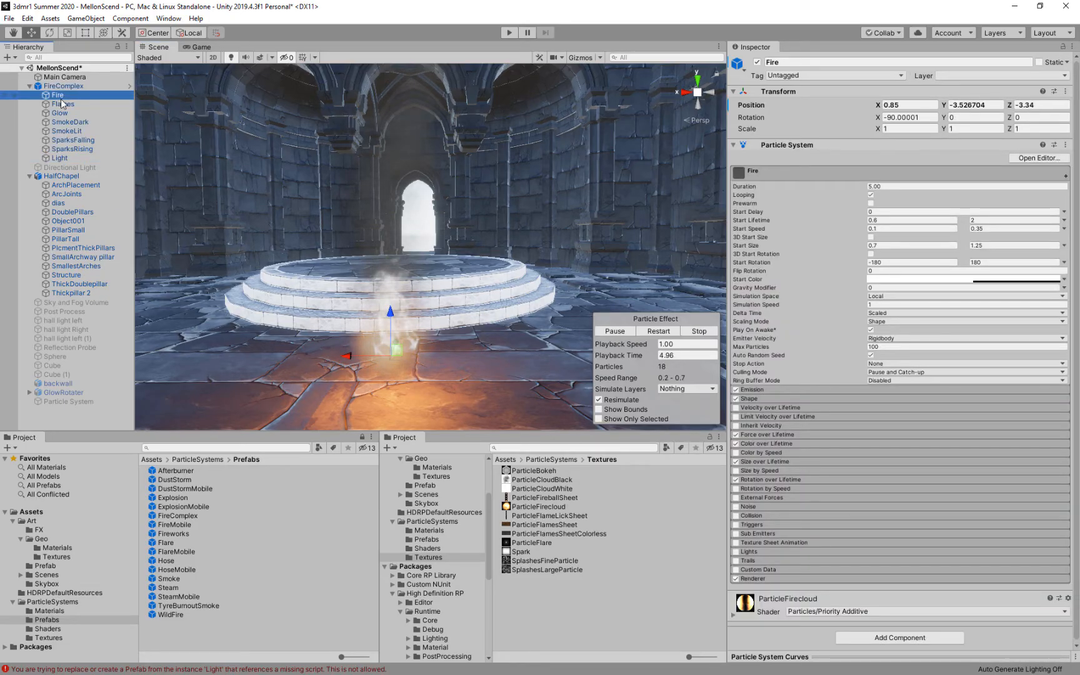
left_click(862, 579)
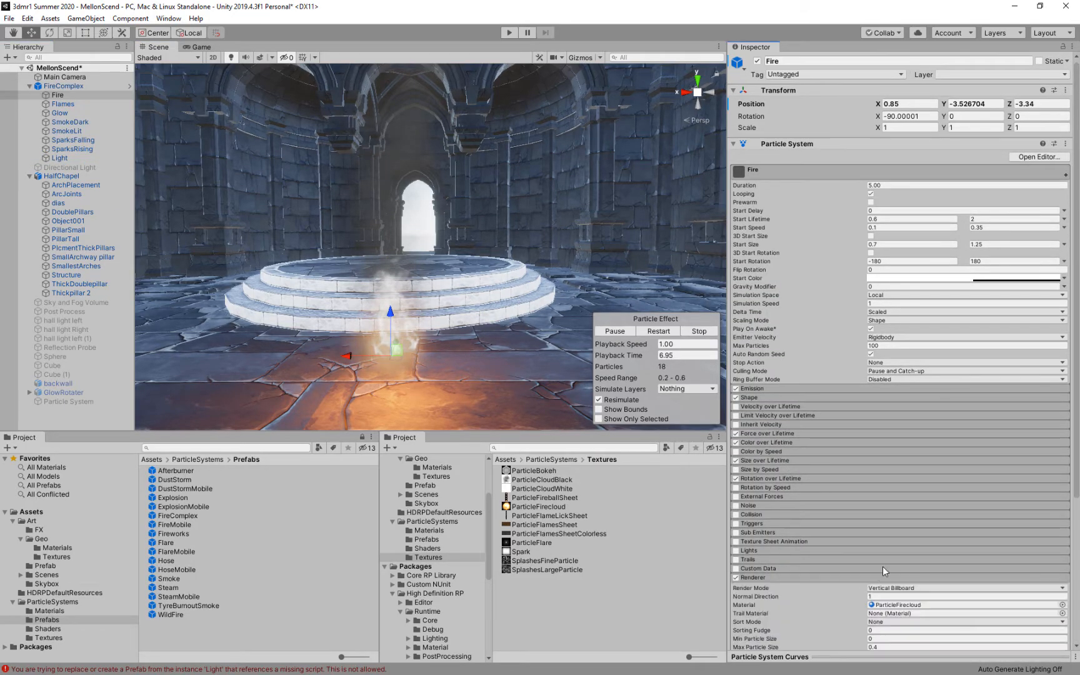
scroll(882, 566, "down", 5)
left_click(835, 601)
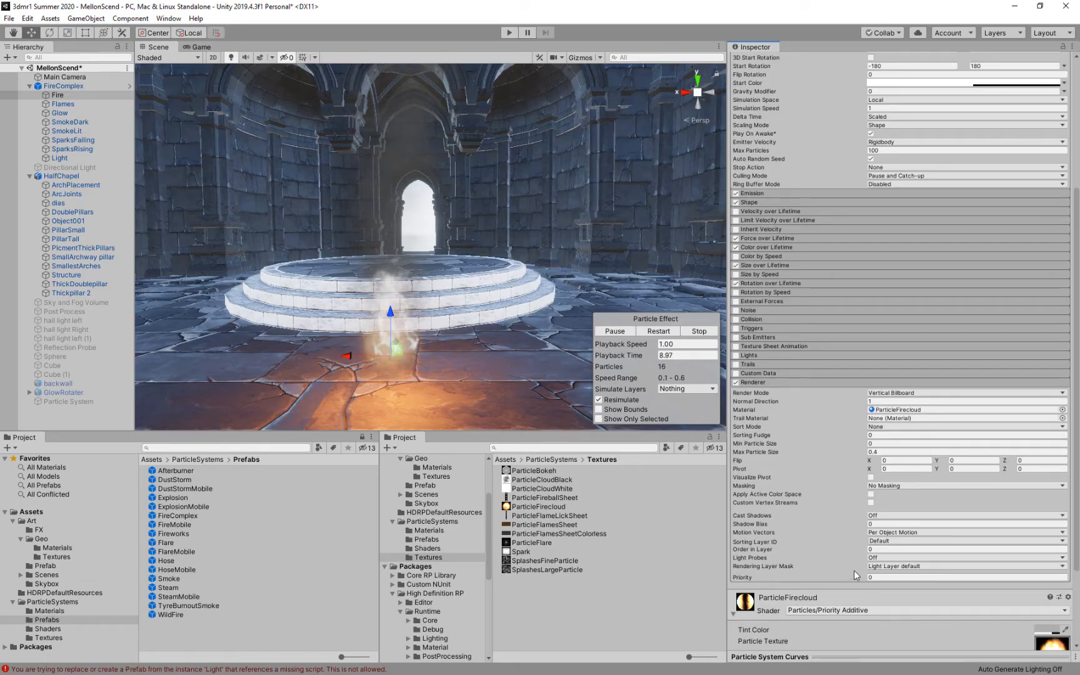
scroll(853, 572, "down", 3)
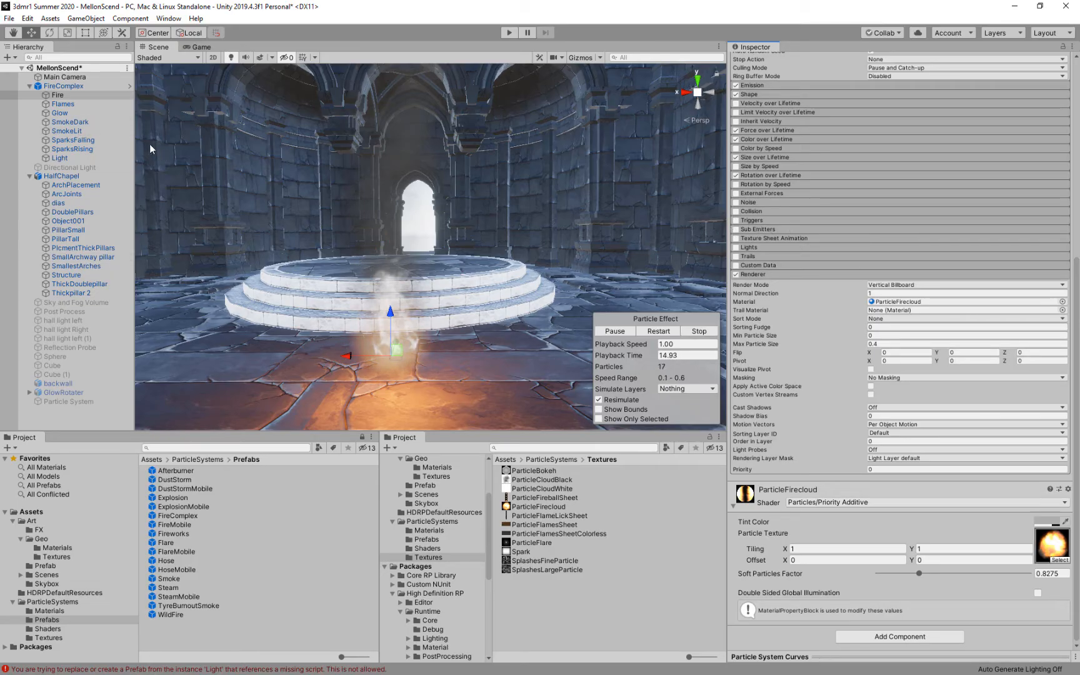
Look over the Flames emitter and set the alpha of the Glow emitter's Start Color to 255
left_click(58, 104)
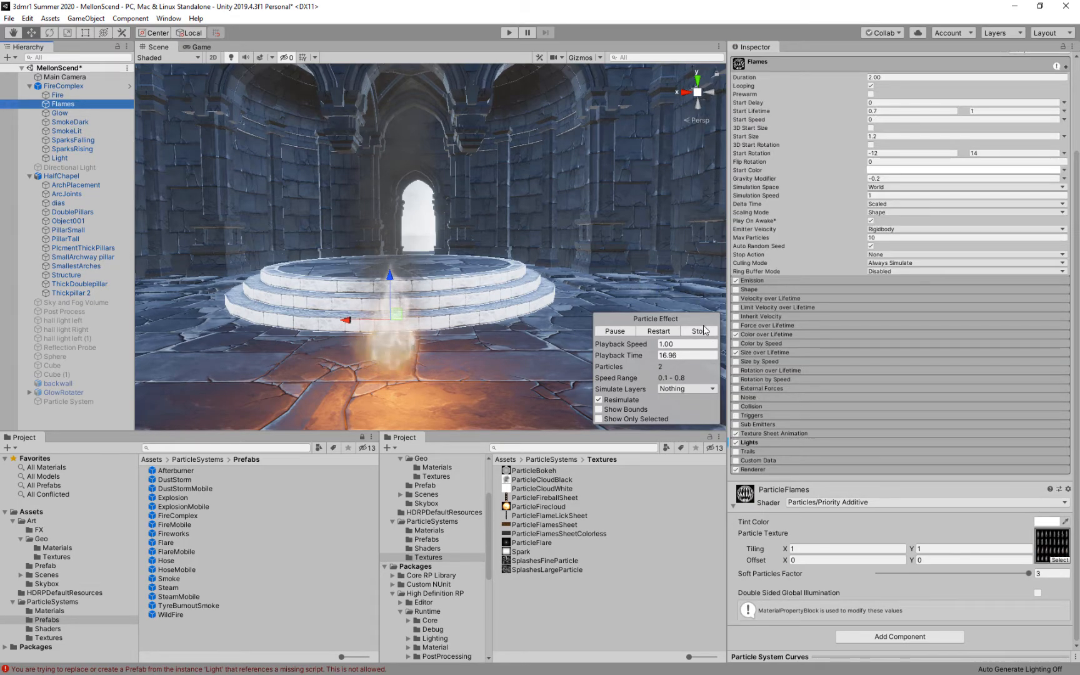
key("Down")
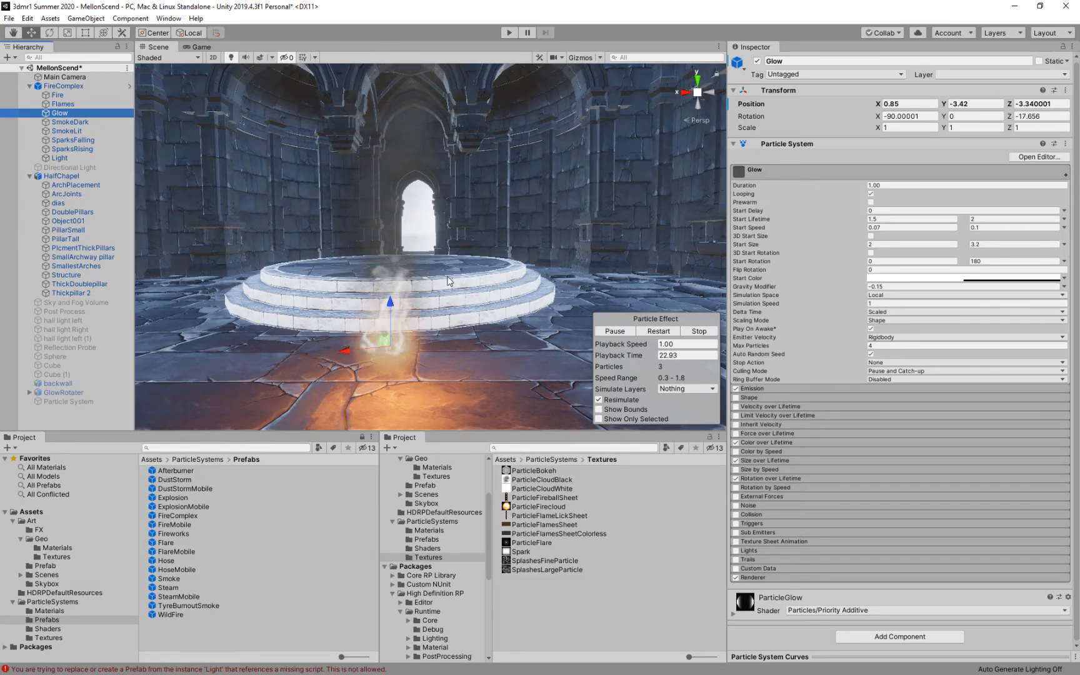
left_click(987, 283)
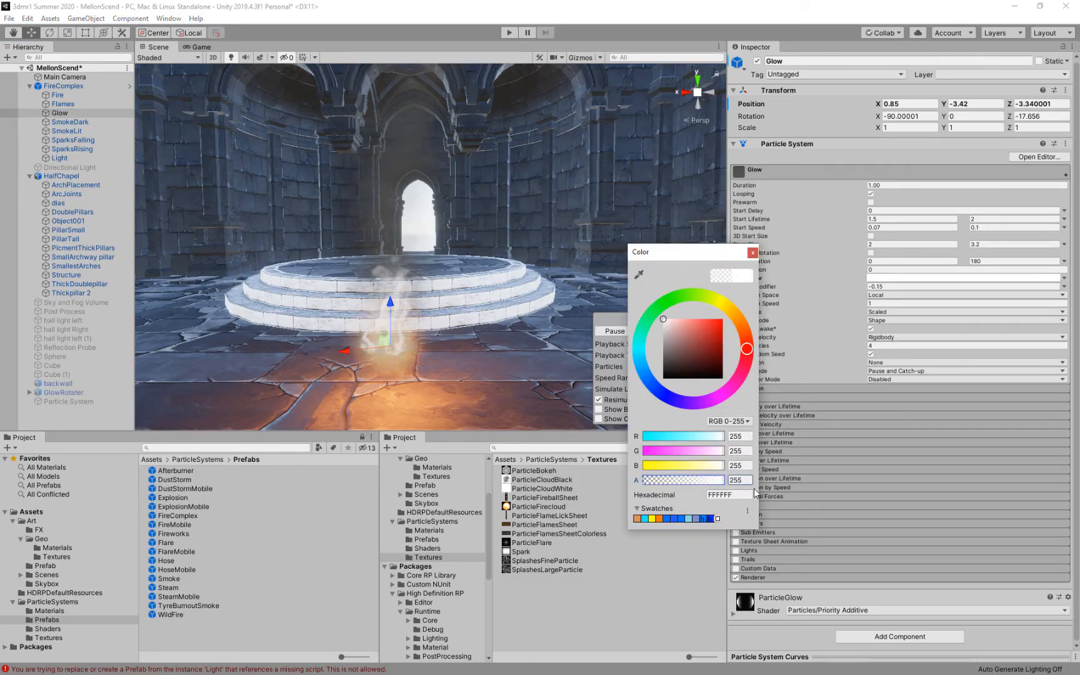
left_click(753, 253)
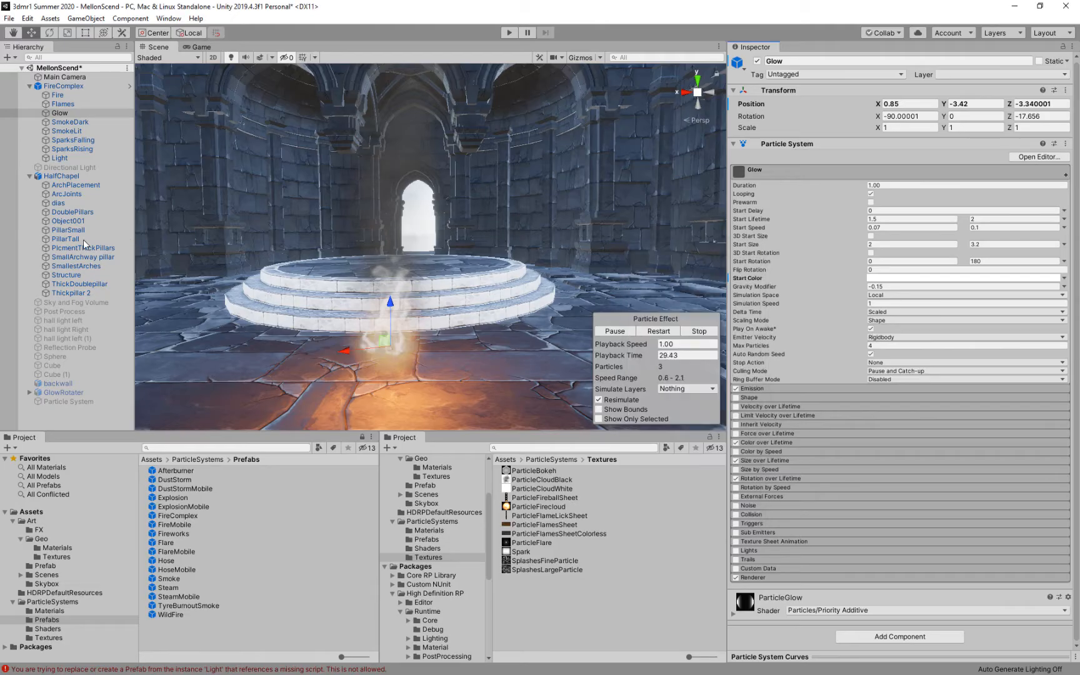
Examine the SmokeDark, Glow and SmokeLit emitters one by one with the fire seen from another angle
left_click(60, 123)
right_click_drag(473, 314, 155, 302)
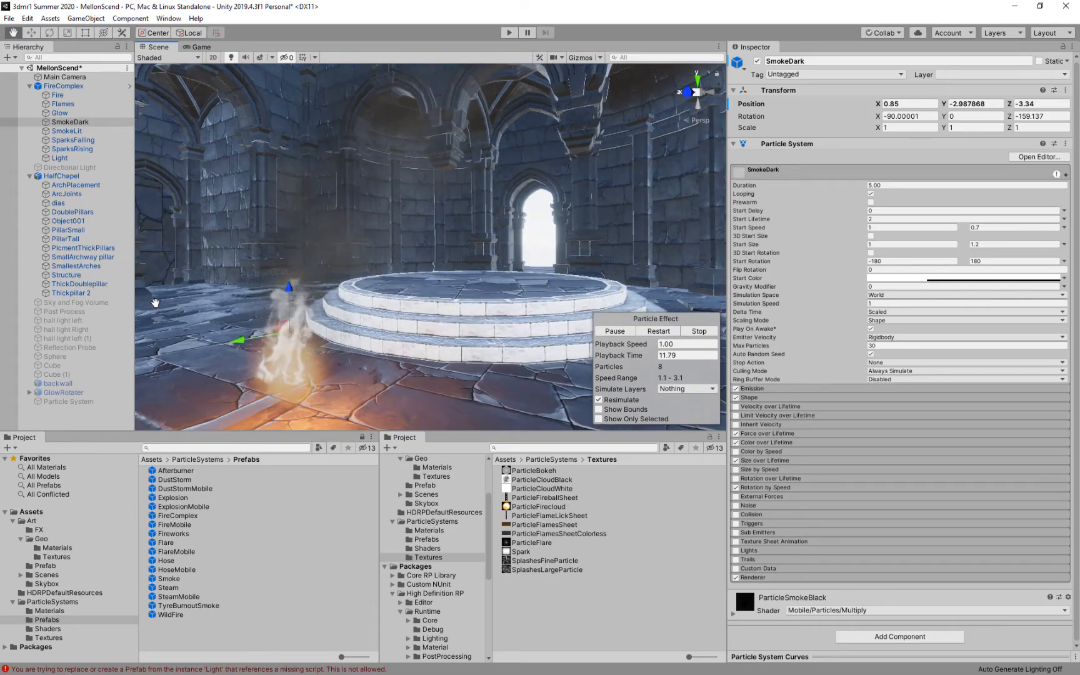
middle_click_drag(155, 303, 161, 323)
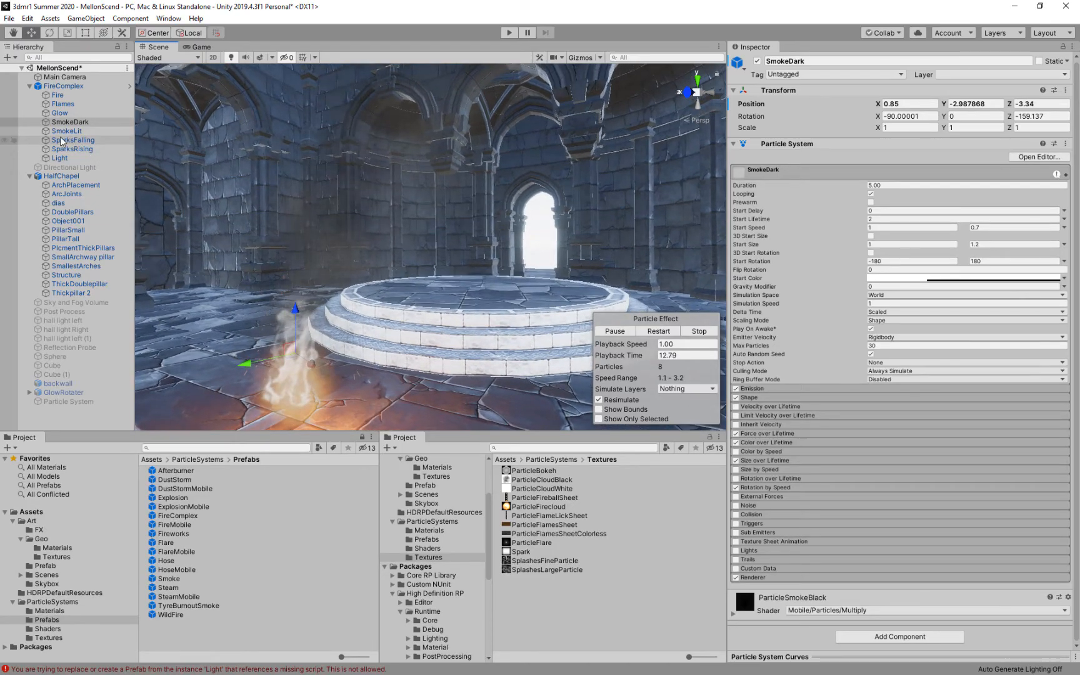
left_click(60, 113)
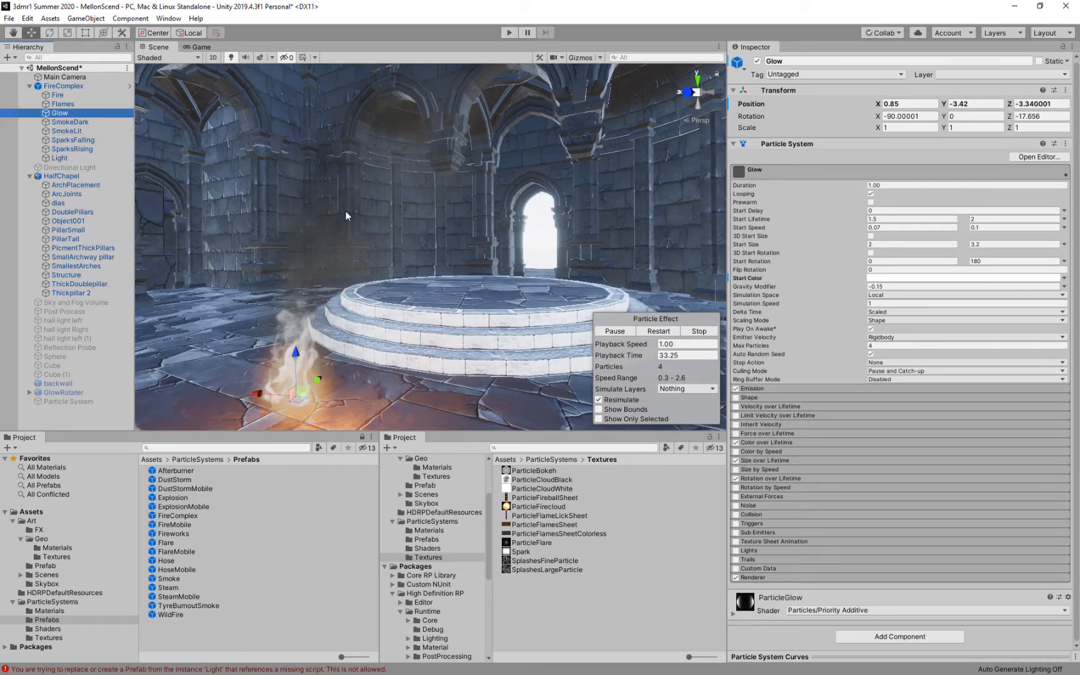
left_click(65, 130)
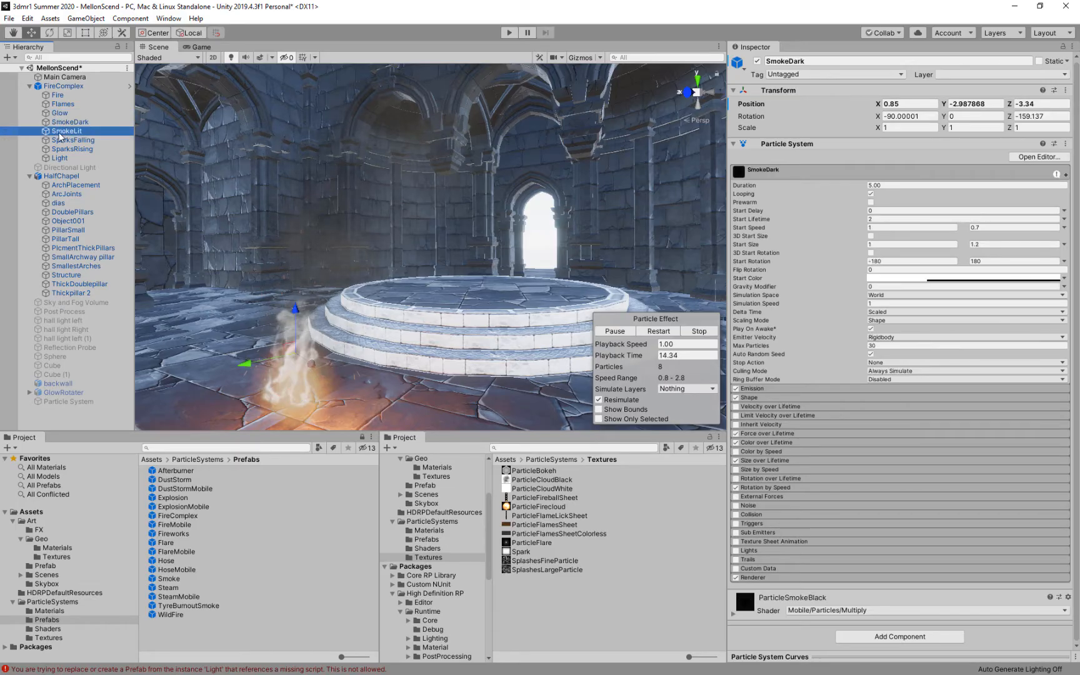
middle_click_drag(365, 306, 332, 319)
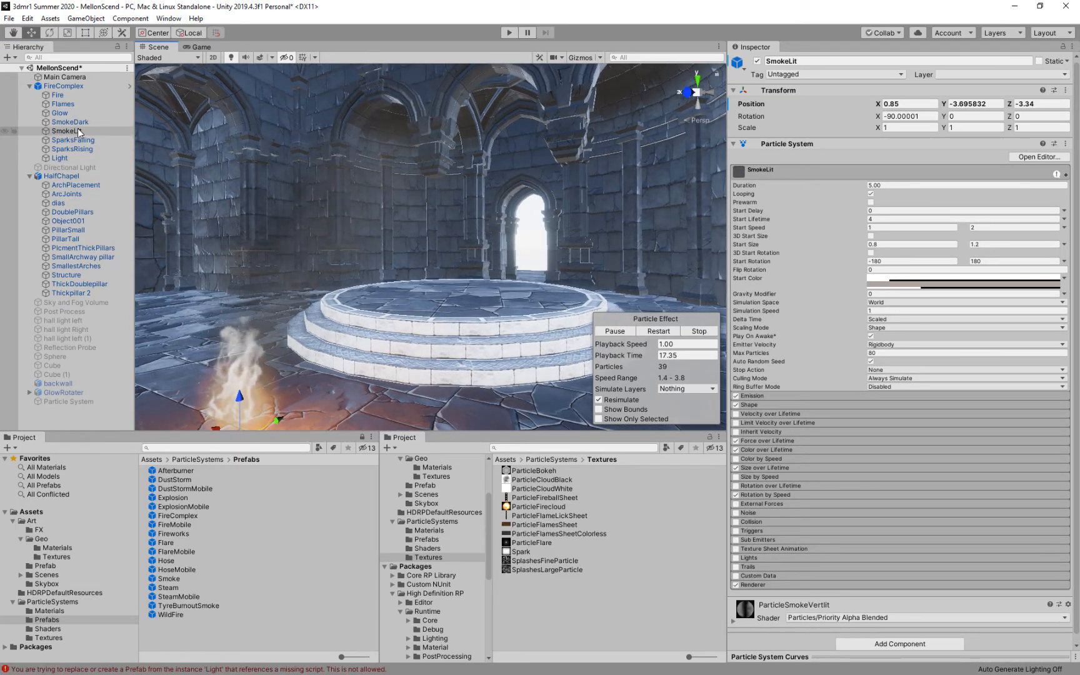
Select SmokeLit, SmokeDark and Glow together and watch their combined simulation beside the dais
left_click(71, 122, "ctrl")
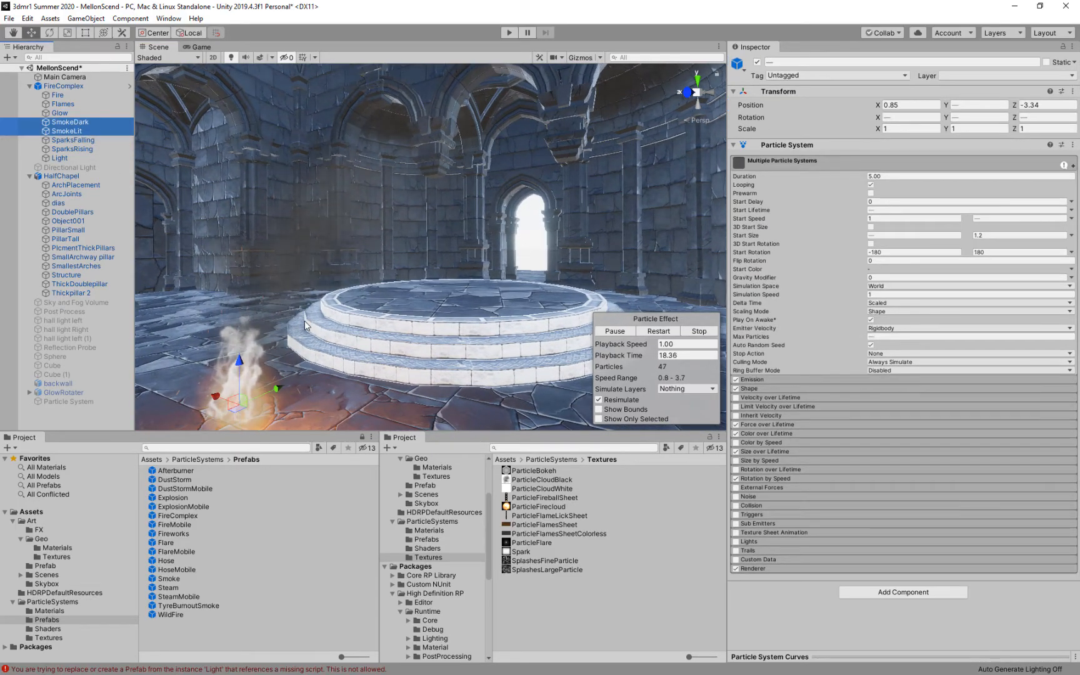
left_click(69, 113, "ctrl")
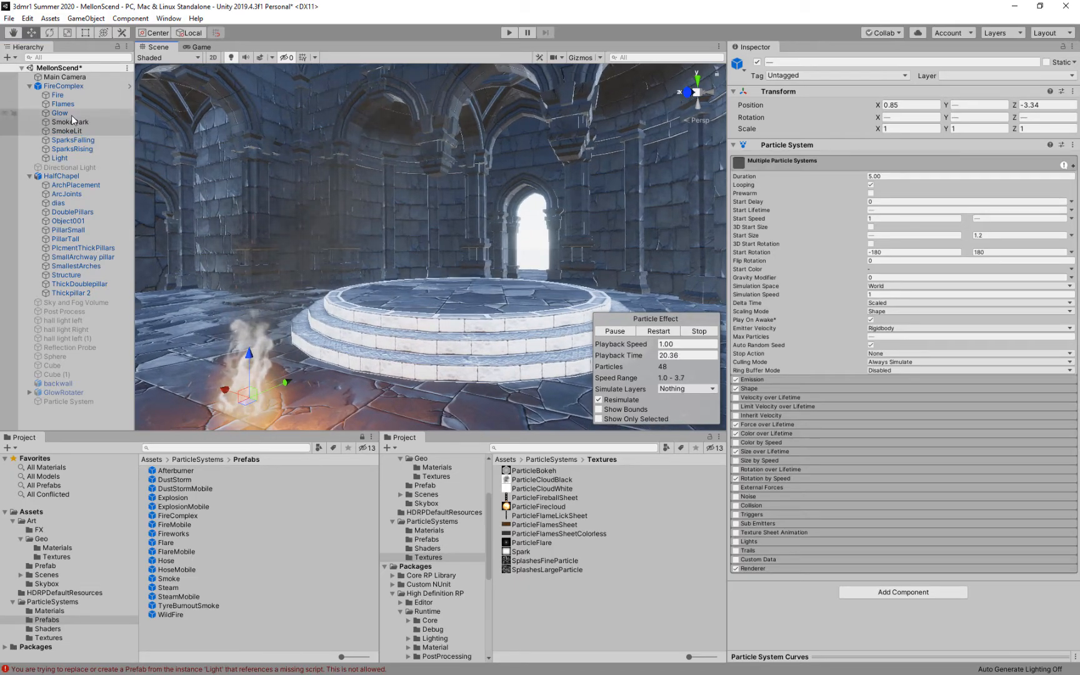
middle_click_drag(287, 219, 295, 269)
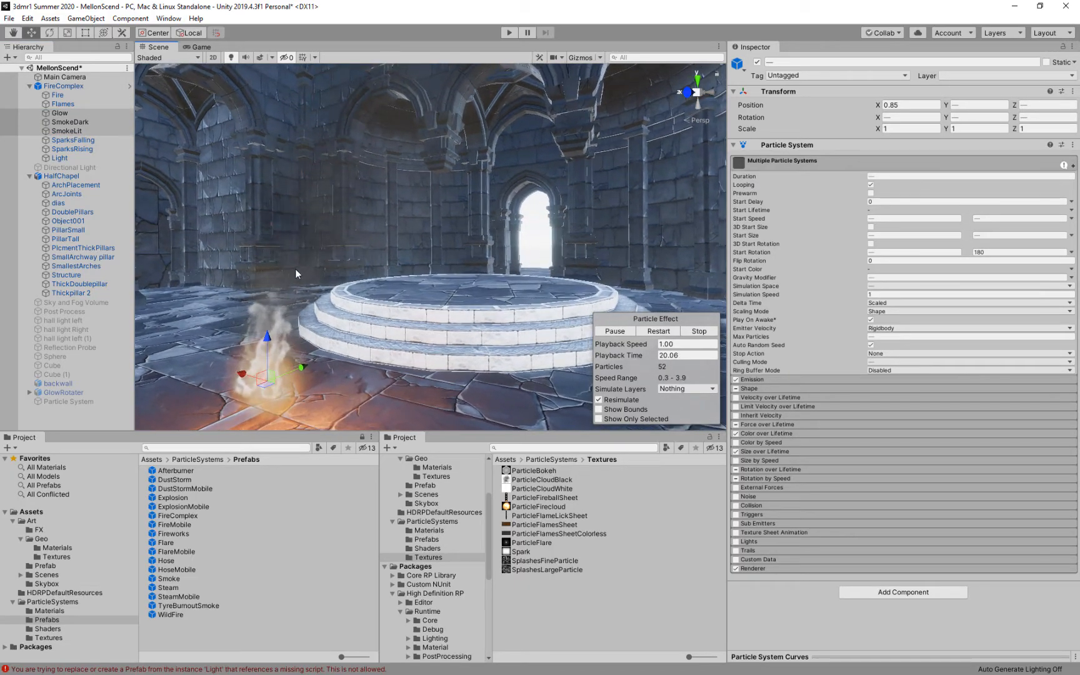
Examine the SmokeDark and SmokeLit emitters' materials, including their shaders, and locate SmokeLit's particle texture in the project
left_click(71, 123)
left_click(733, 615)
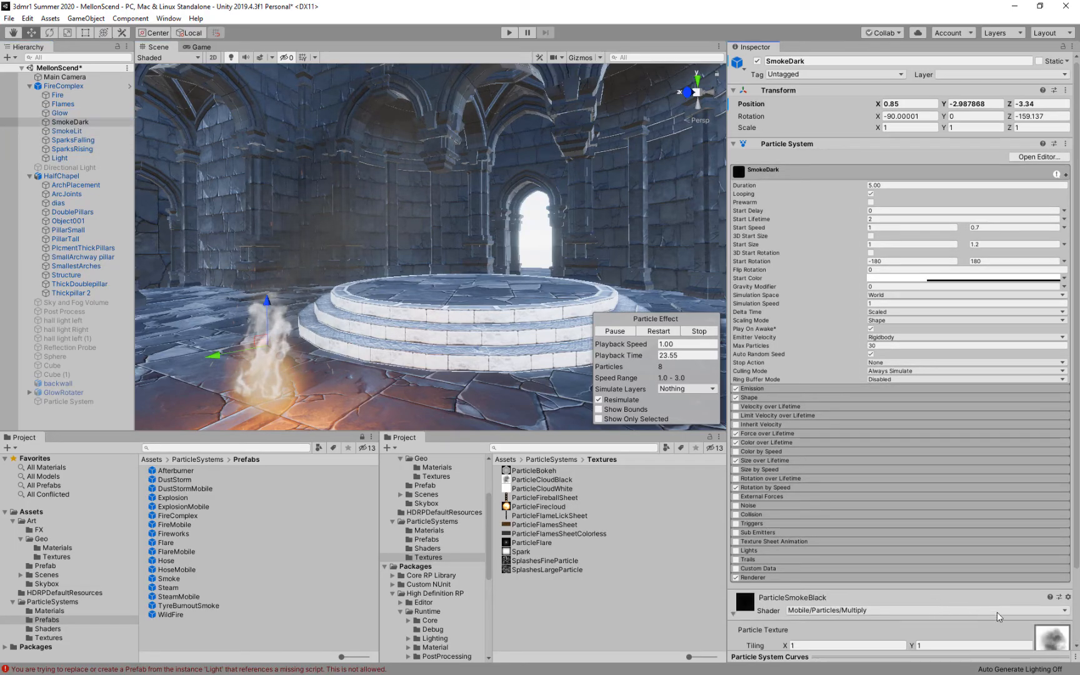
scroll(1000, 562, "down", 3)
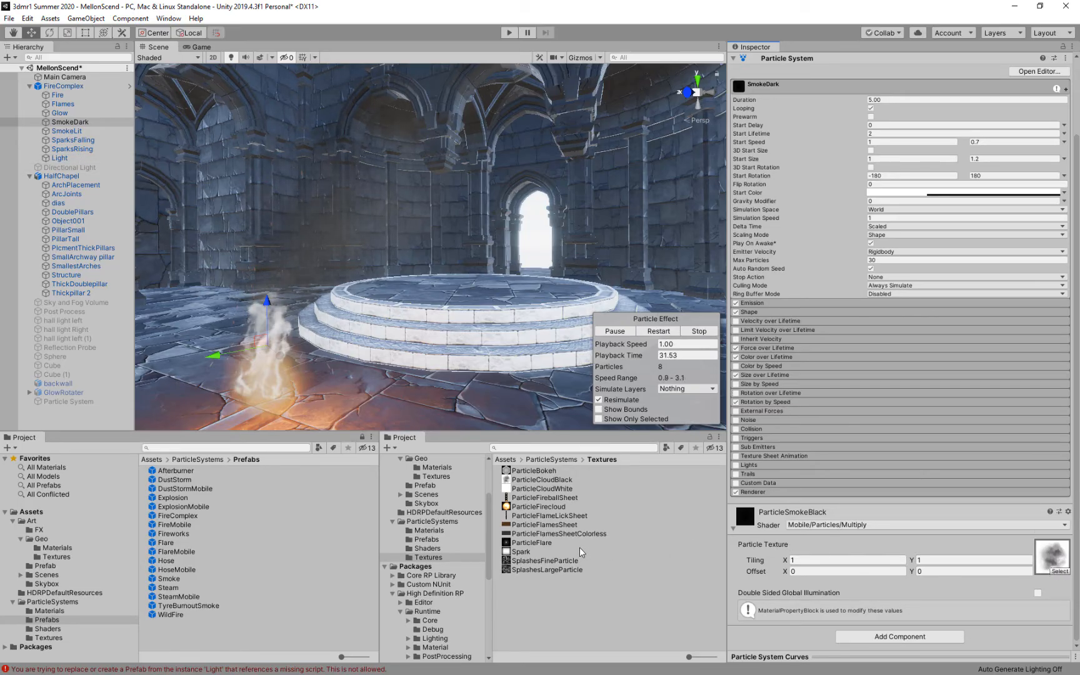
left_click(67, 131)
left_click(926, 611)
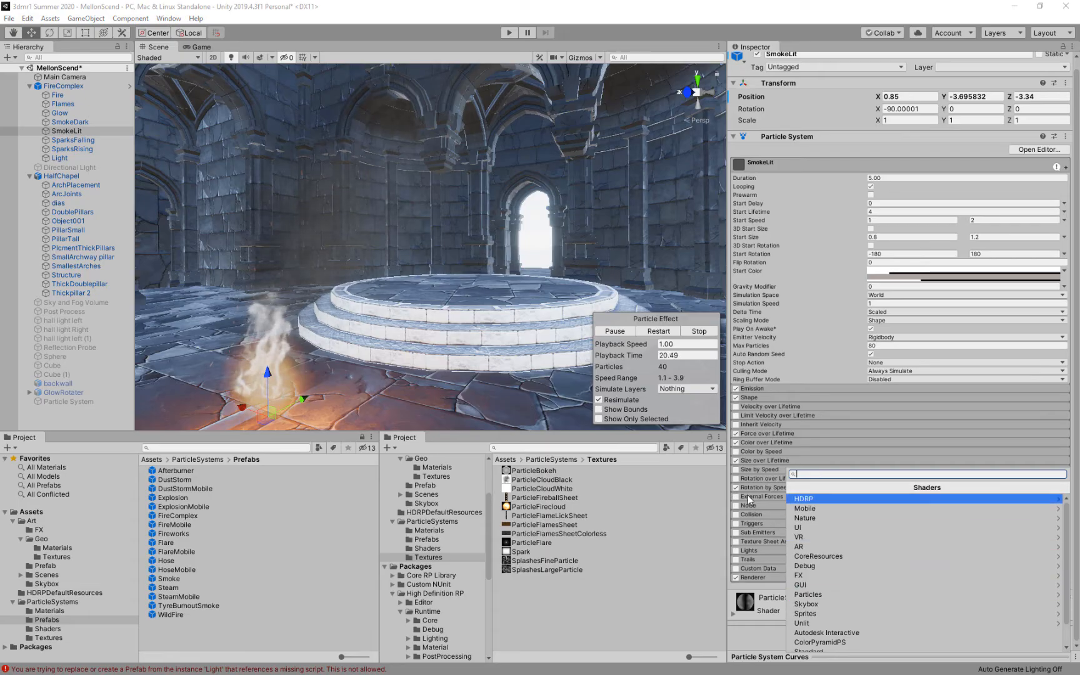
left_click(913, 612)
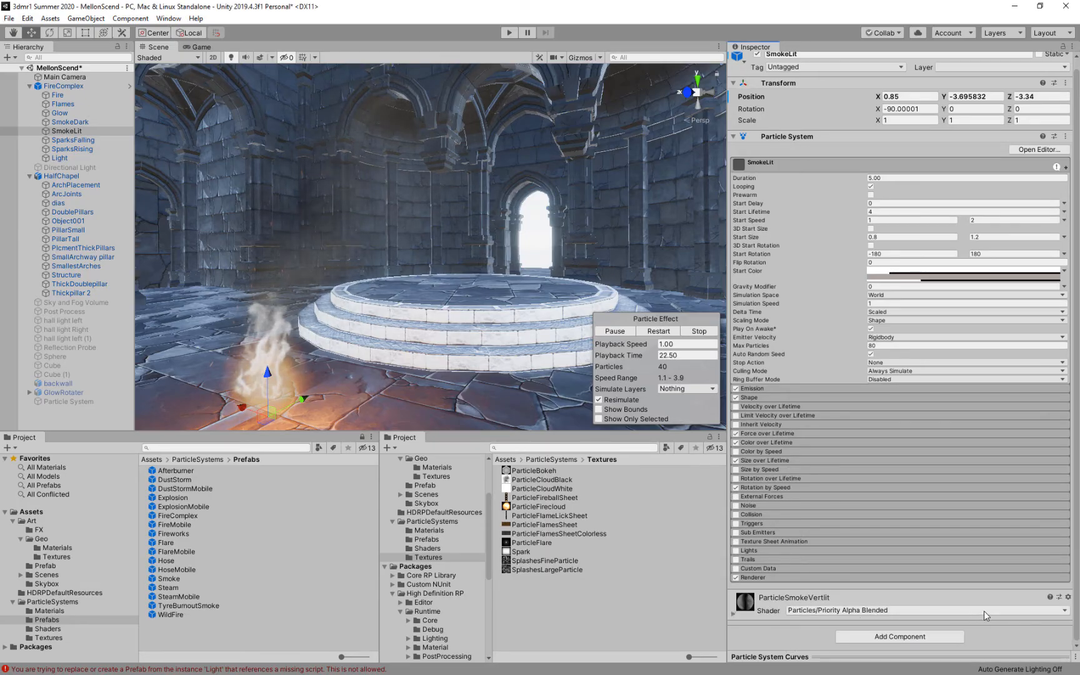
left_click(1006, 594)
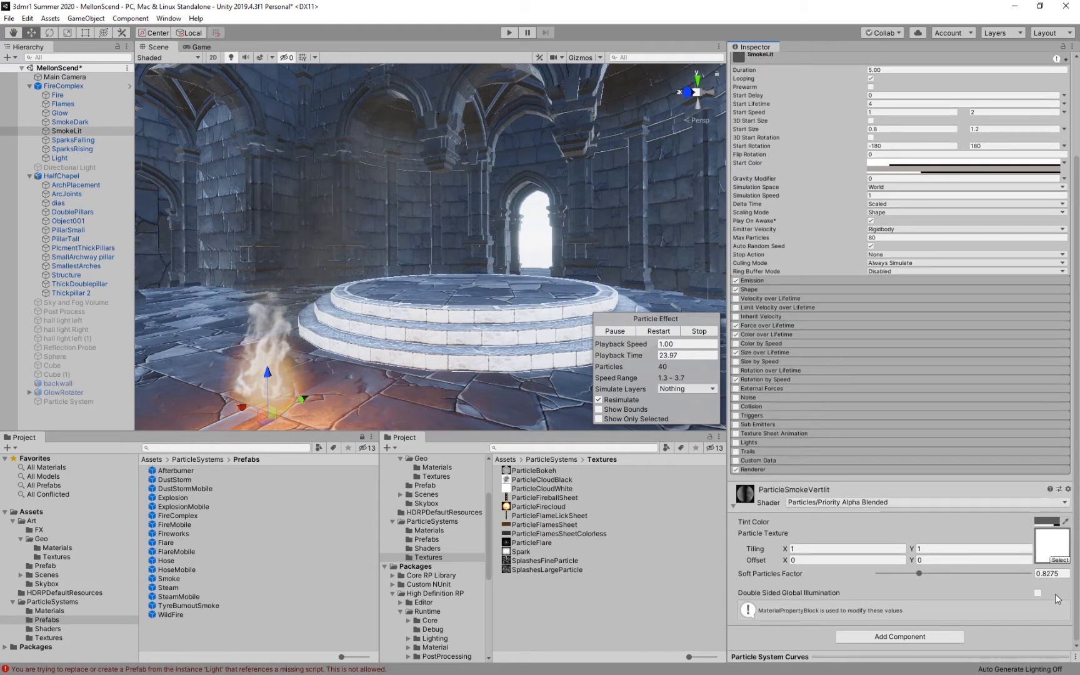
left_click(1052, 544)
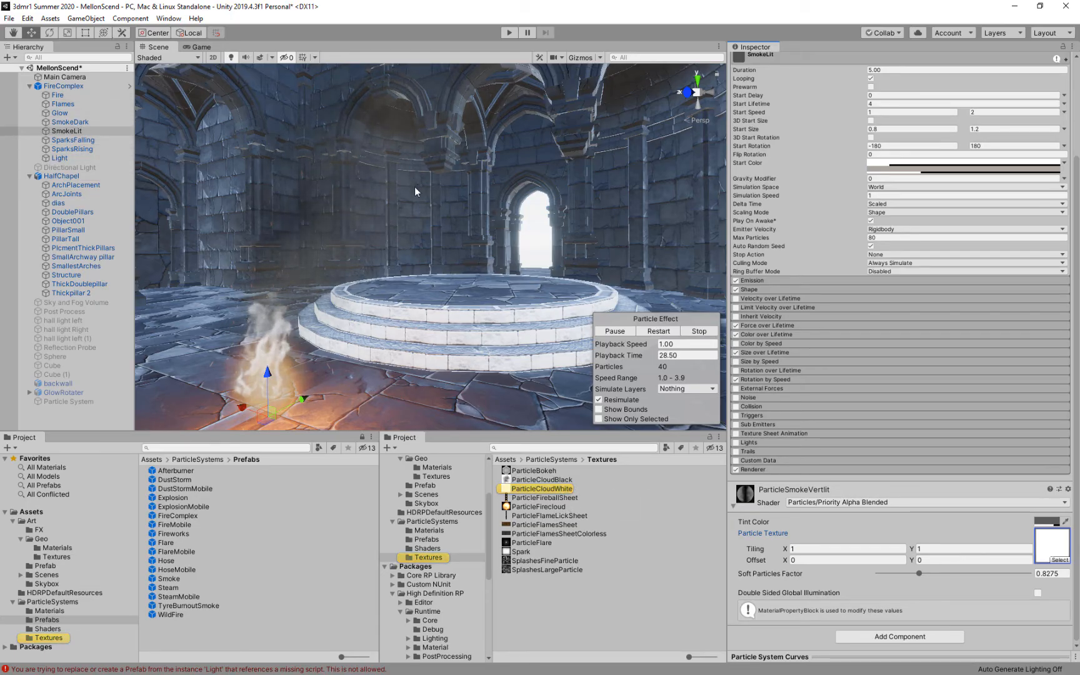
Examine the SparksFalling and SparksRising emitters and watch their sparks around the fire from closer and different angles
left_click(69, 140)
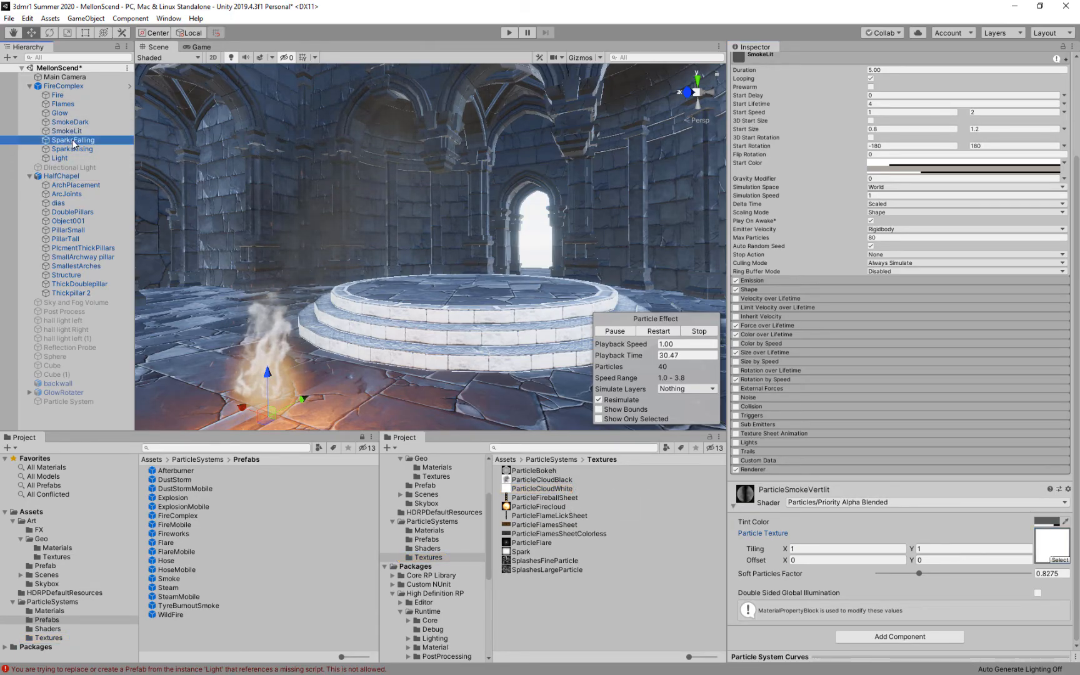
middle_click_drag(379, 307, 432, 285)
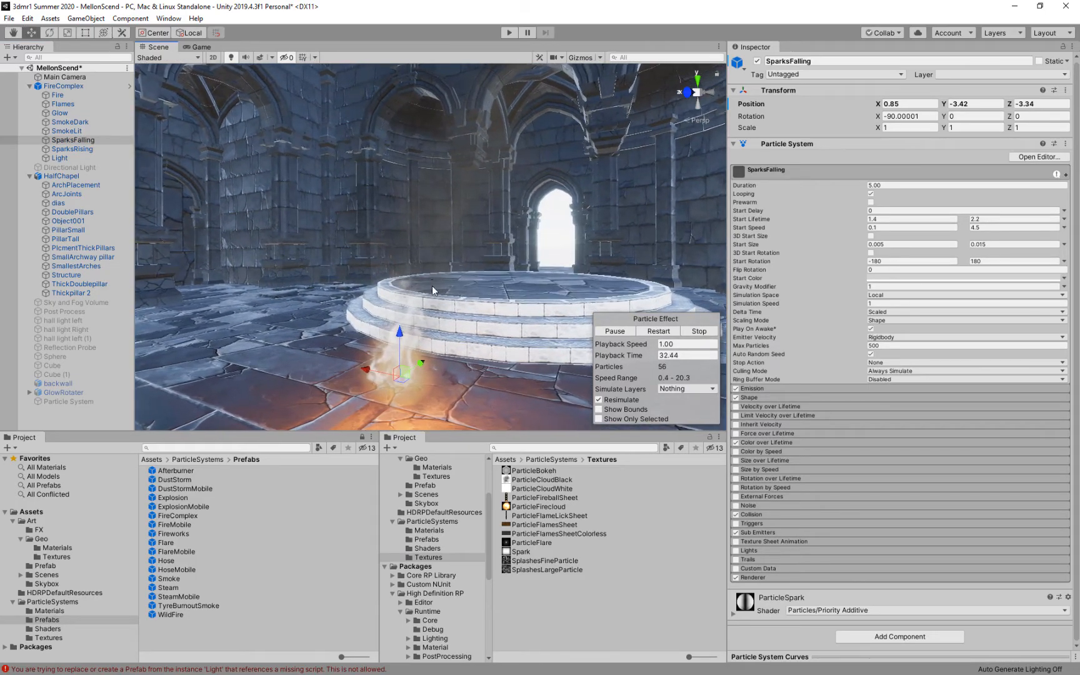
middle_click_drag(469, 358, 395, 278)
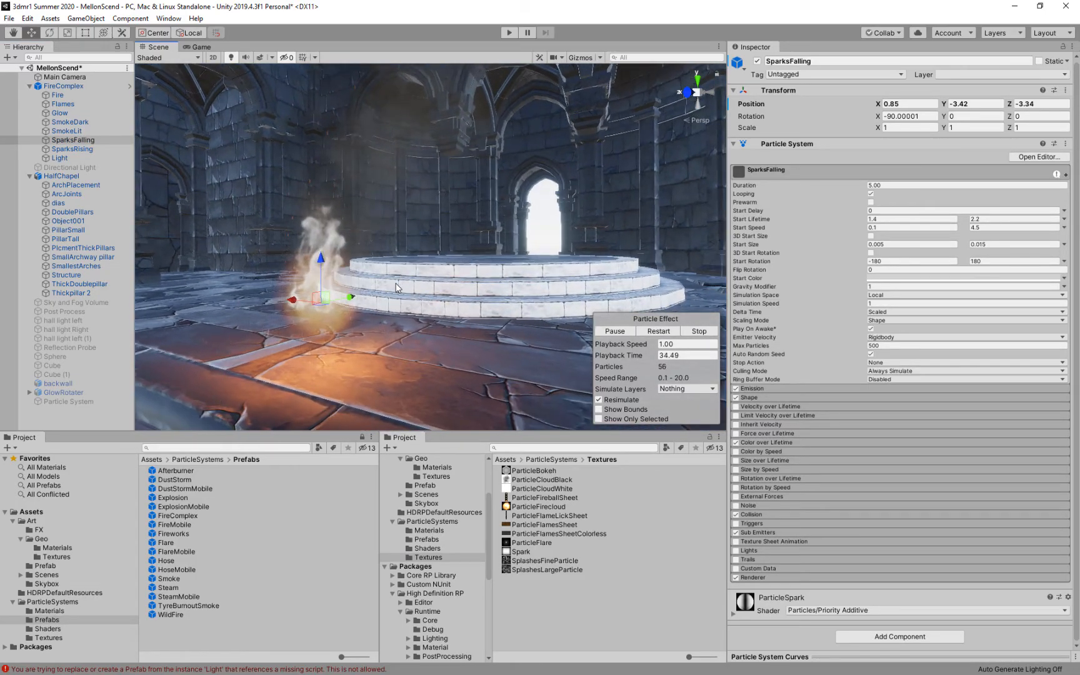
scroll(333, 305, "up", 4)
middle_click_drag(327, 305, 377, 291)
scroll(375, 290, "down", 3)
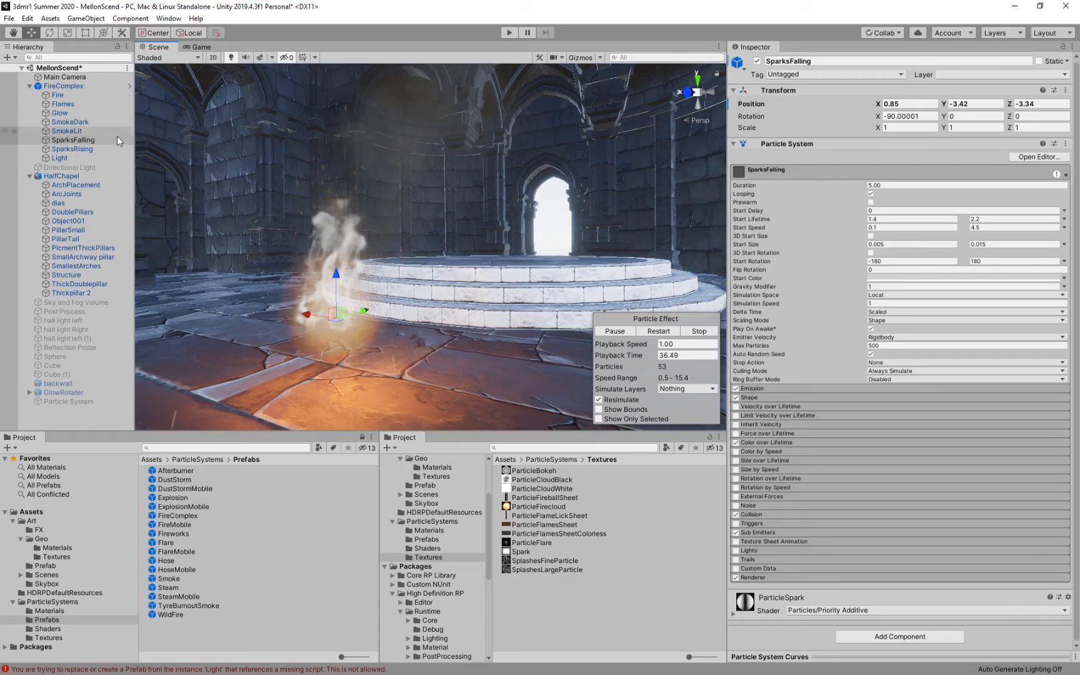
left_click(62, 149)
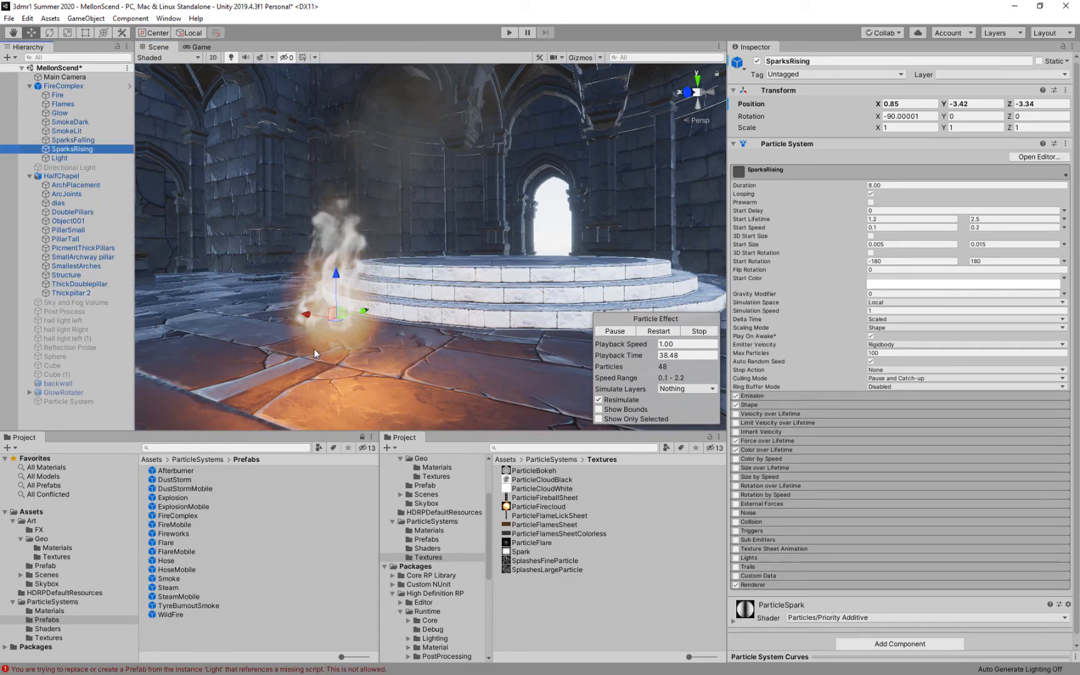
middle_click_drag(343, 291, 393, 350)
middle_click_drag(430, 293, 403, 202)
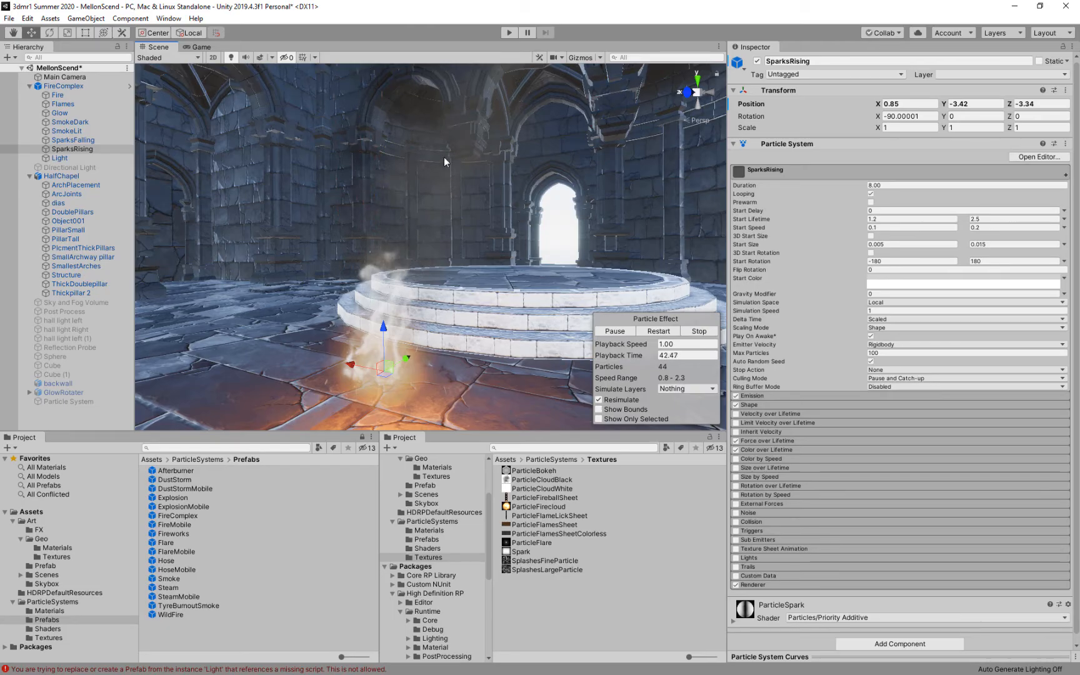
Look over the Light's settings and the FireComplex parent, and select all of its children from Fire to Light
left_click(59, 158)
left_click_drag(386, 337, 407, 327)
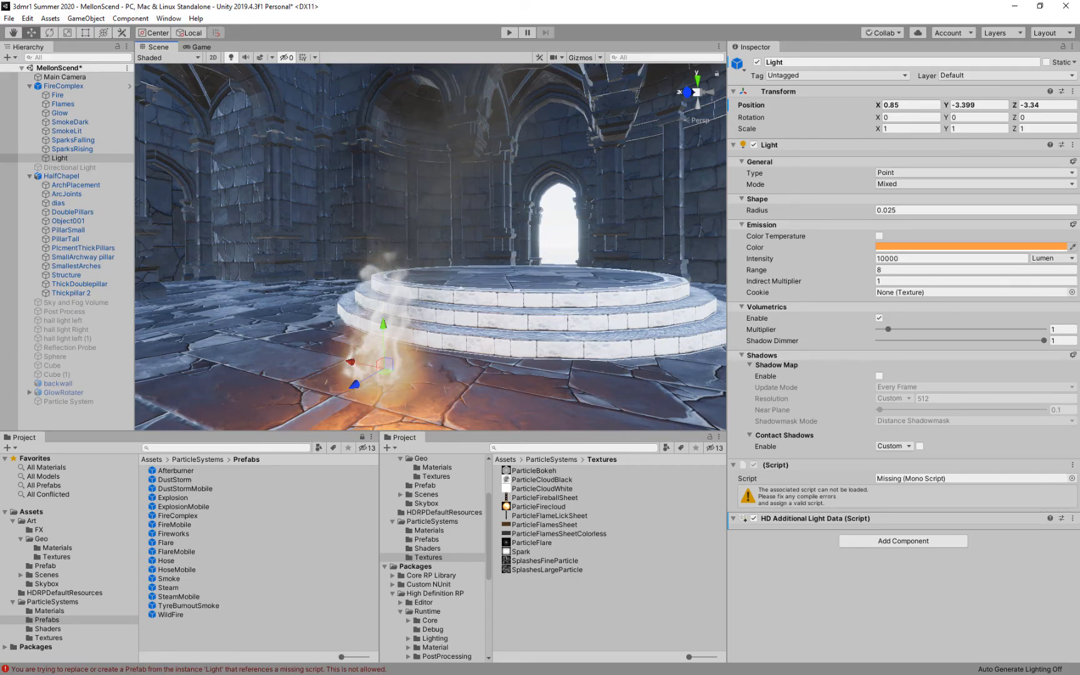
left_click(64, 86)
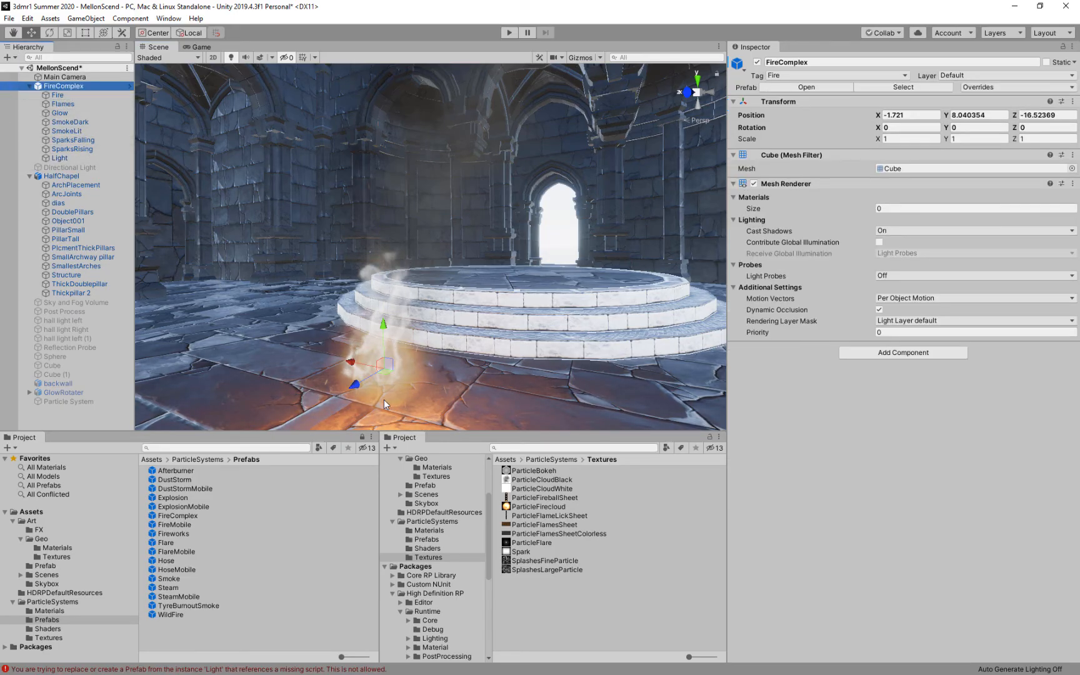
scroll(329, 236, "down", 2)
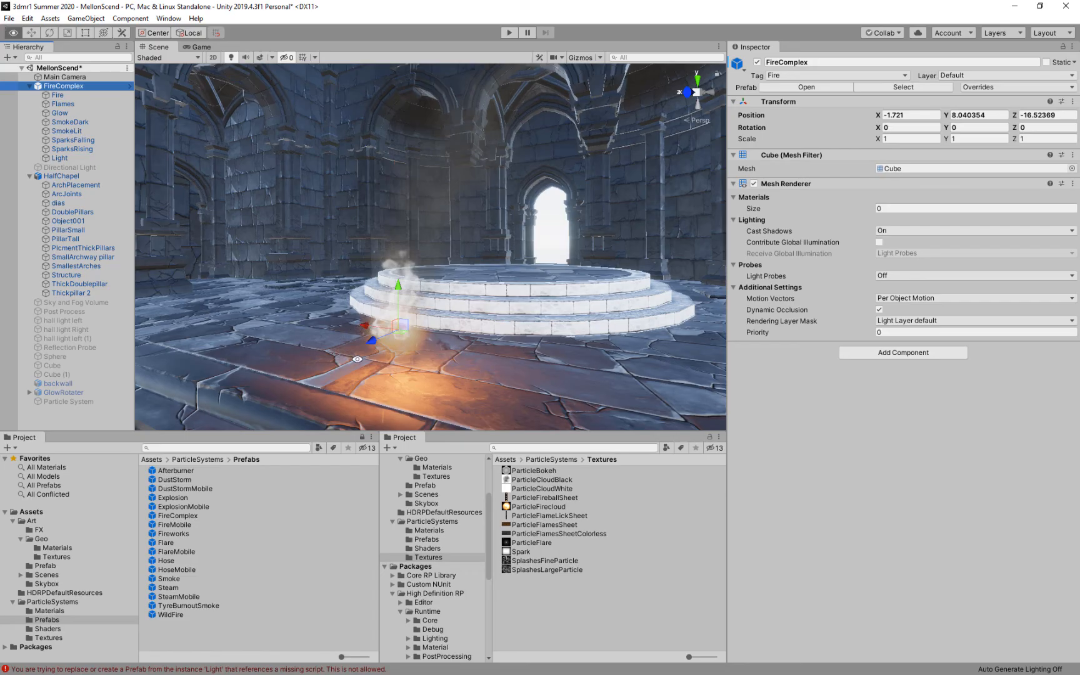
left_click(70, 104)
left_click(62, 157, "shift")
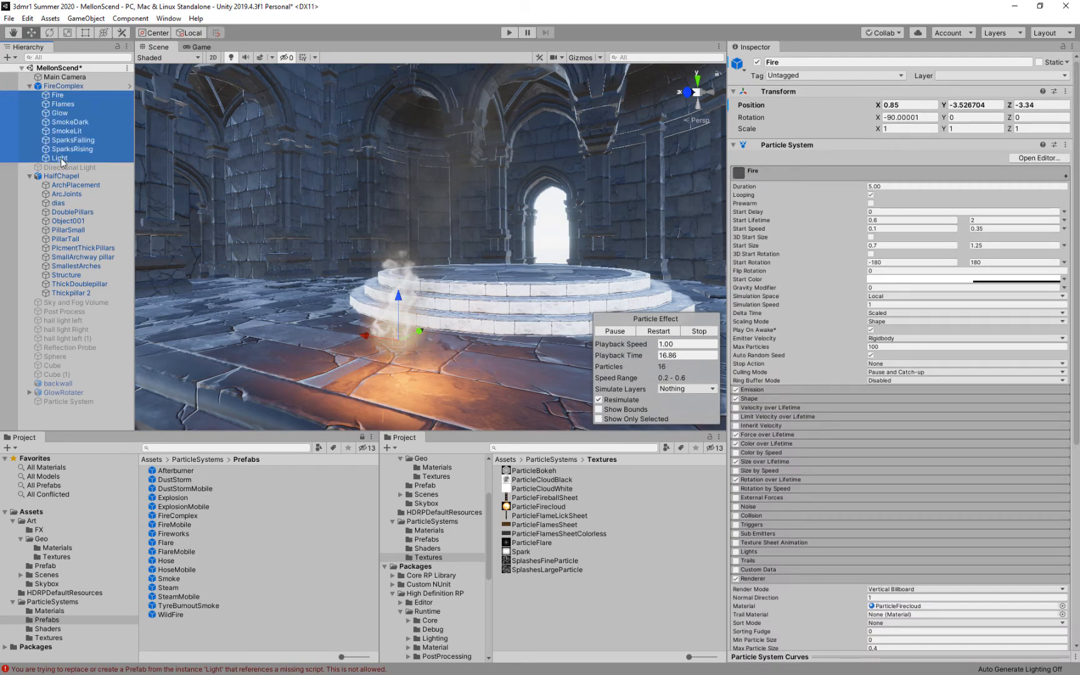
Replace the particle texture of the Flames emitter's ParticleFlames material with ParticleFlamesSheet
left_click(68, 106)
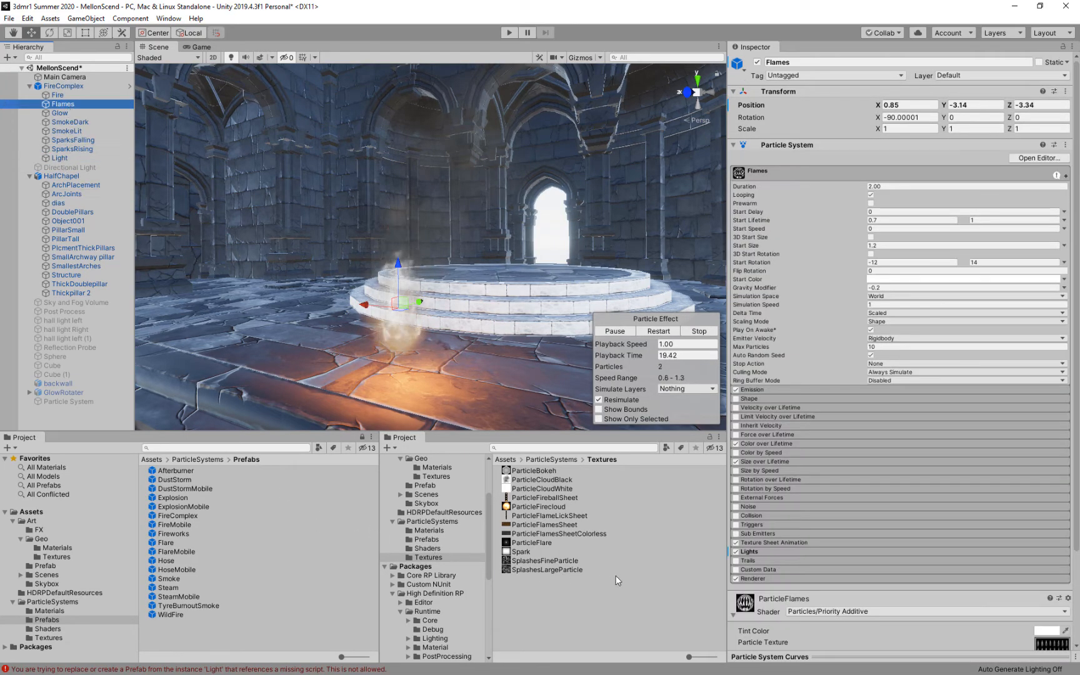
left_click(812, 603)
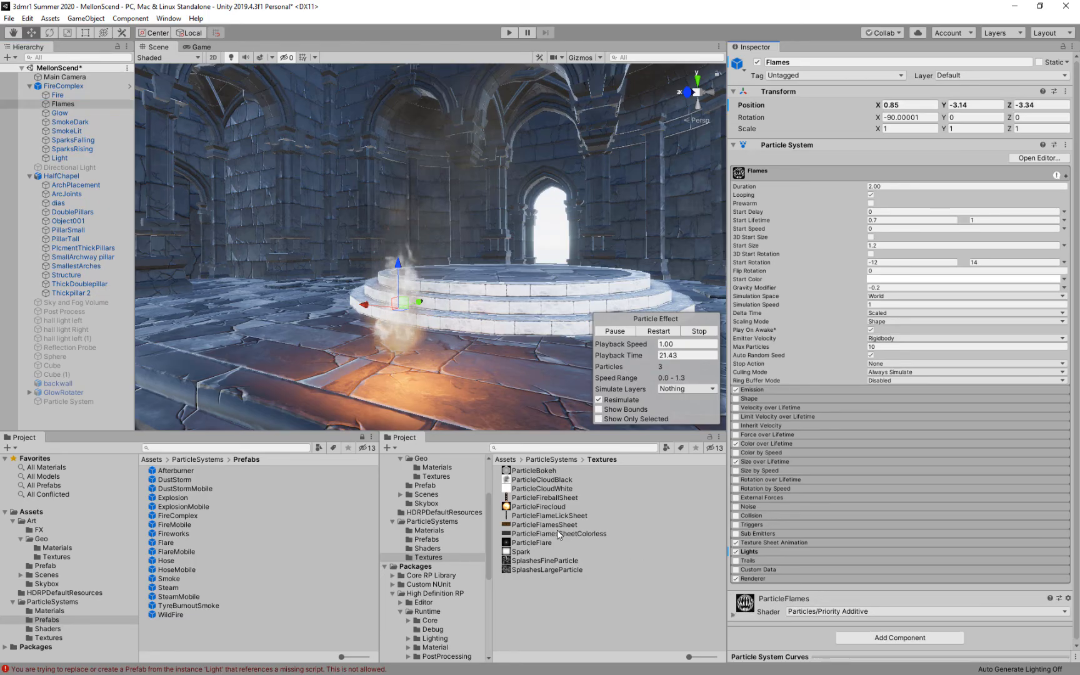
left_click(895, 605)
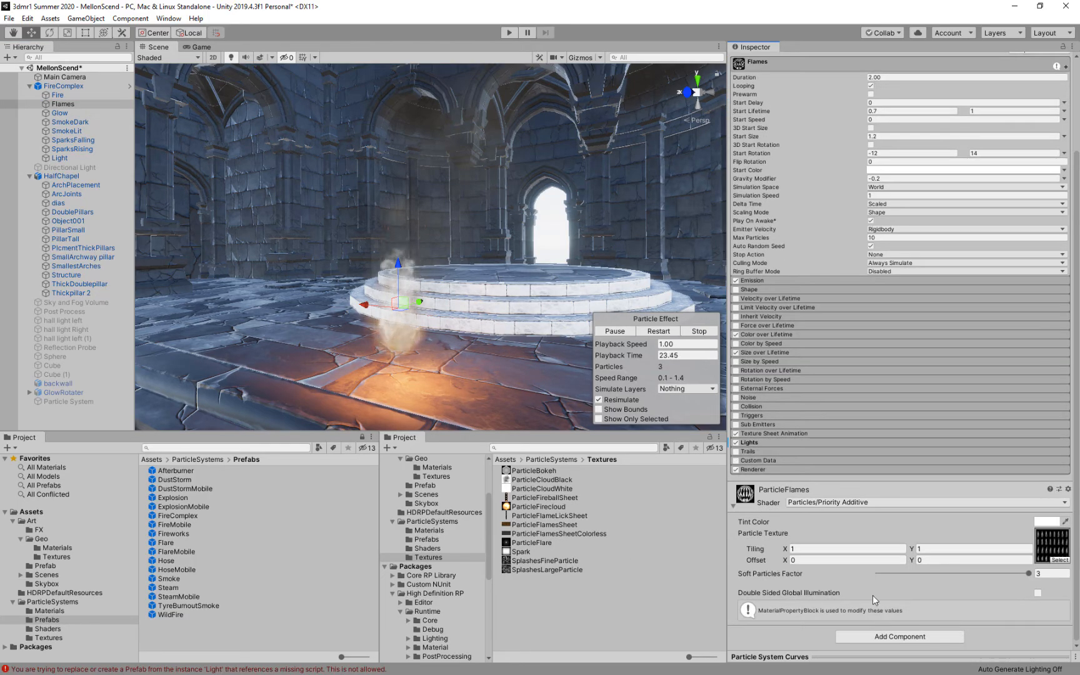
left_click_drag(524, 524, 1053, 543)
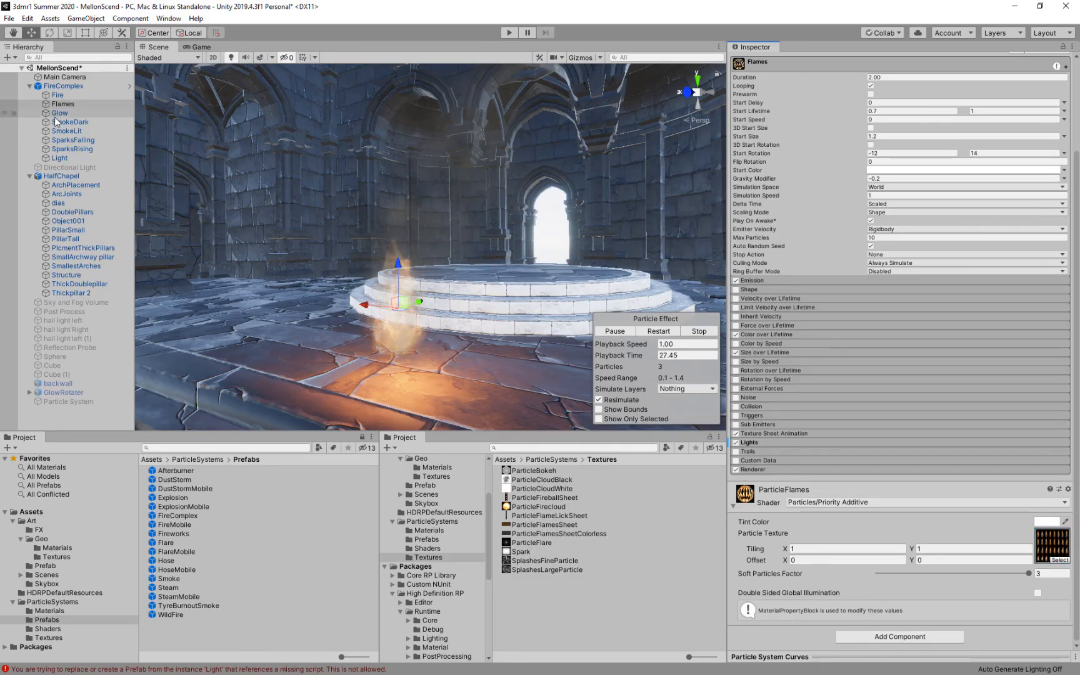
Select all FireComplex children to watch the complete fire simulate, and view the FireComplex parent with the whole chapel in sight
left_click(59, 96)
left_click(60, 158, "shift")
middle_click_drag(517, 239, 456, 276)
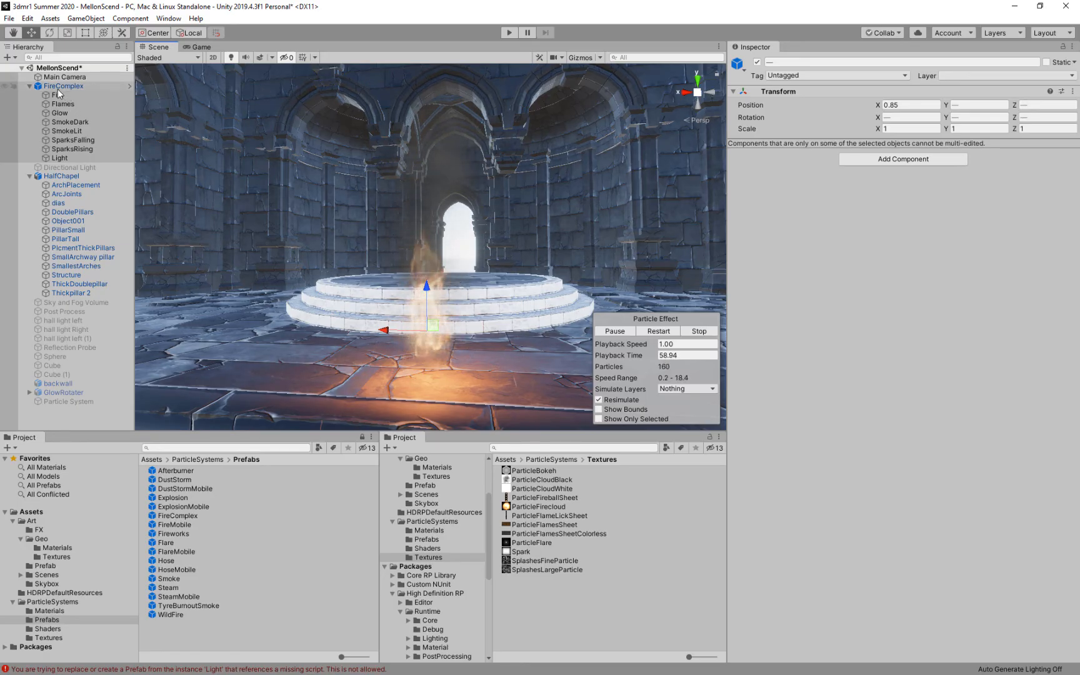
left_click(83, 86)
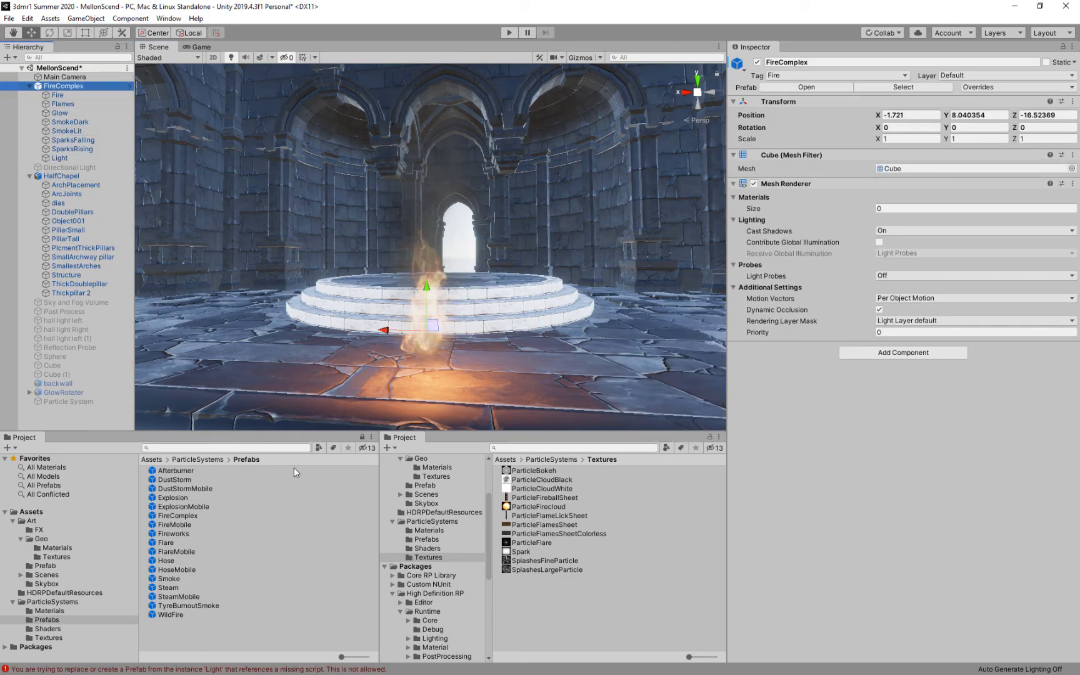
middle_click_drag(349, 195, 380, 334)
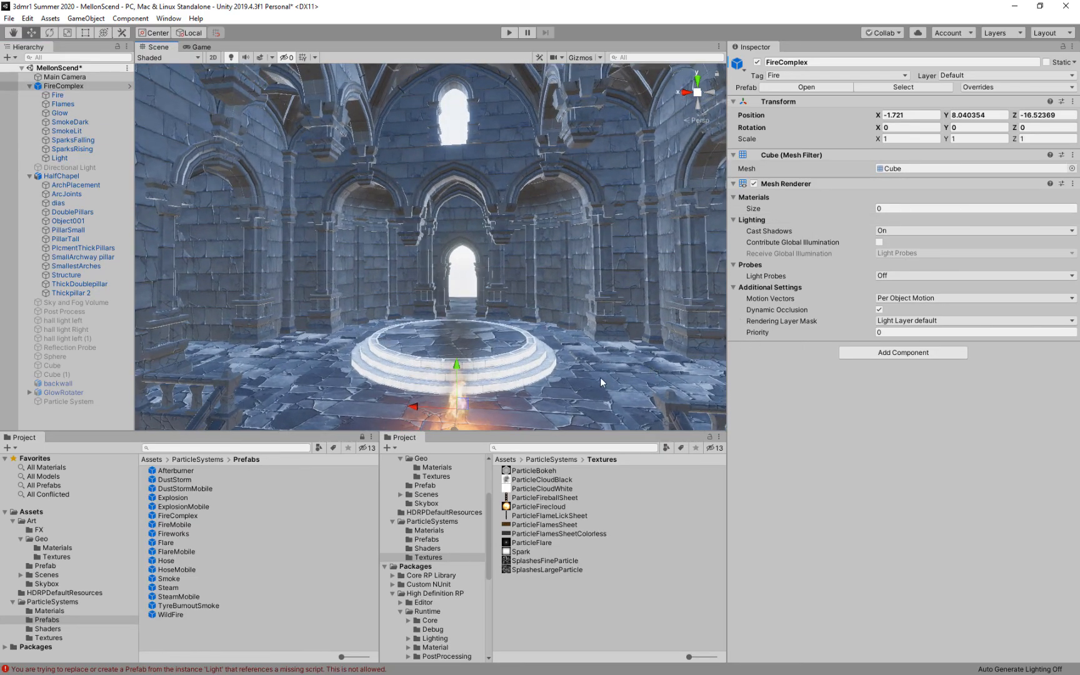
Review the Fire emitter's full particle settings, from its ParticleFirecloud material to its main module, and collapse the Renderer module
left_click(53, 95)
scroll(858, 409, "down", 10)
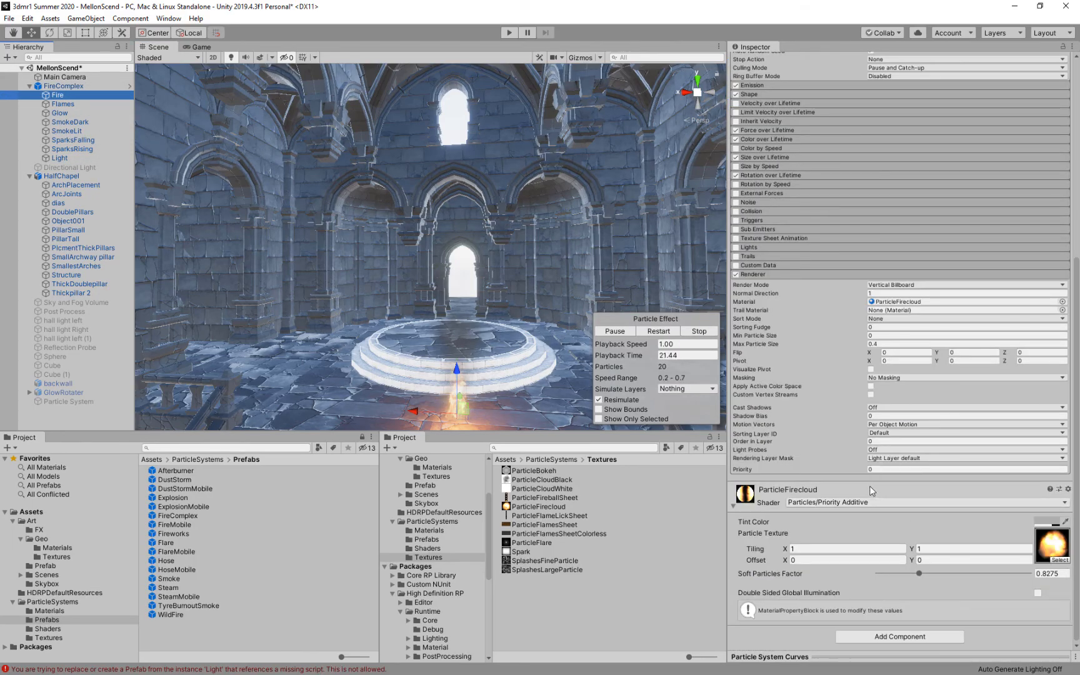
scroll(871, 492, "up", 4)
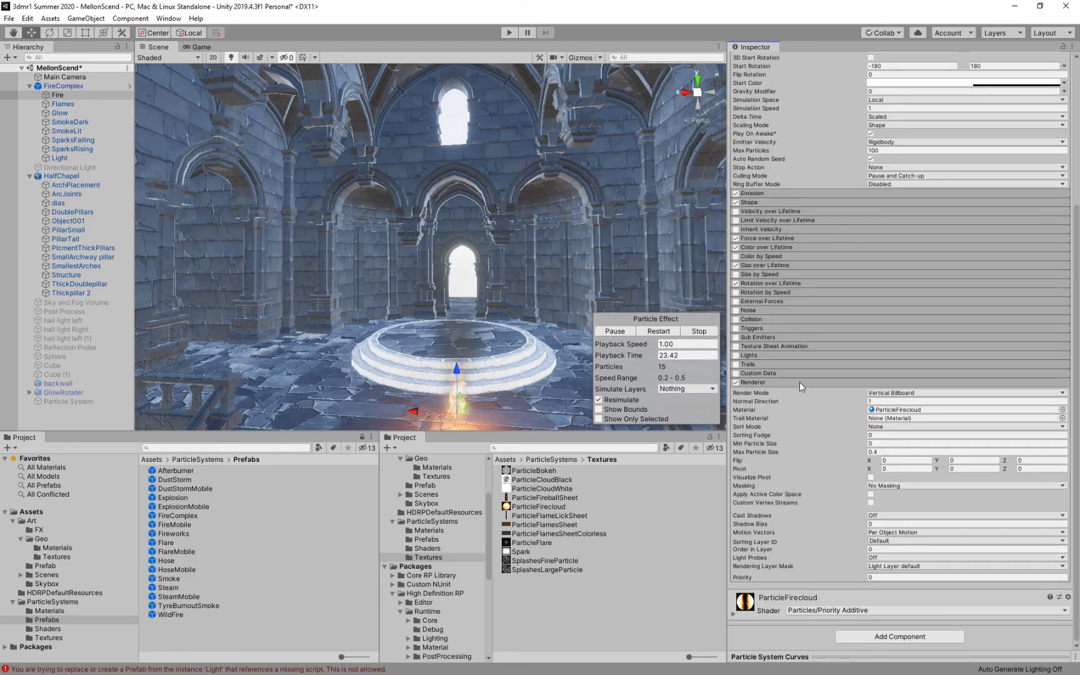
scroll(799, 383, "up", 7)
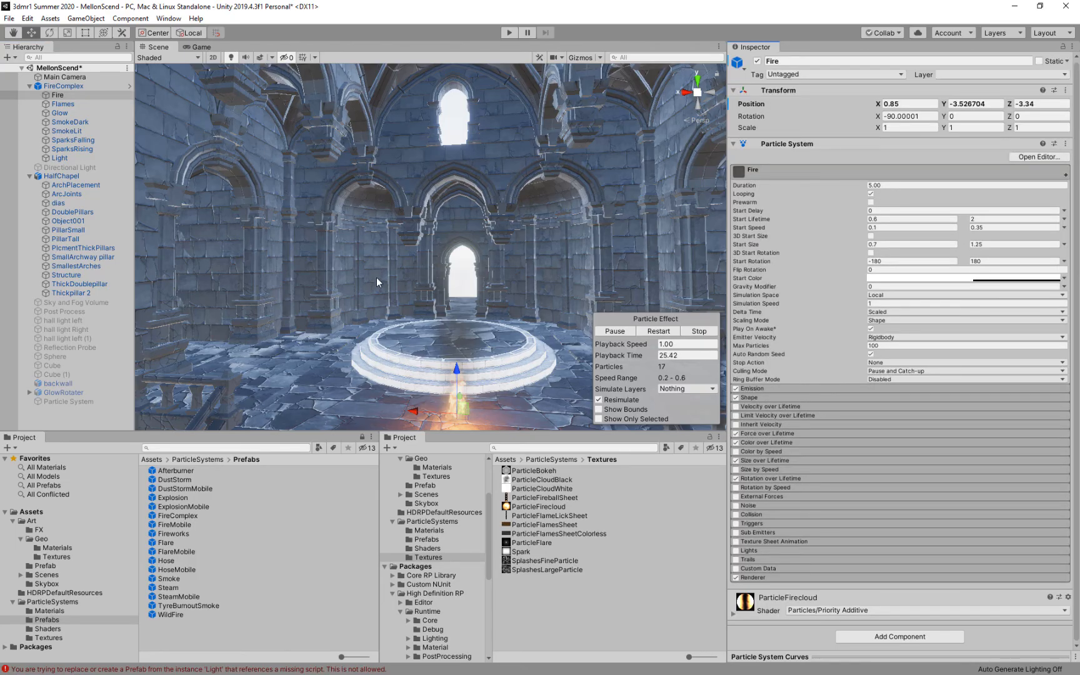